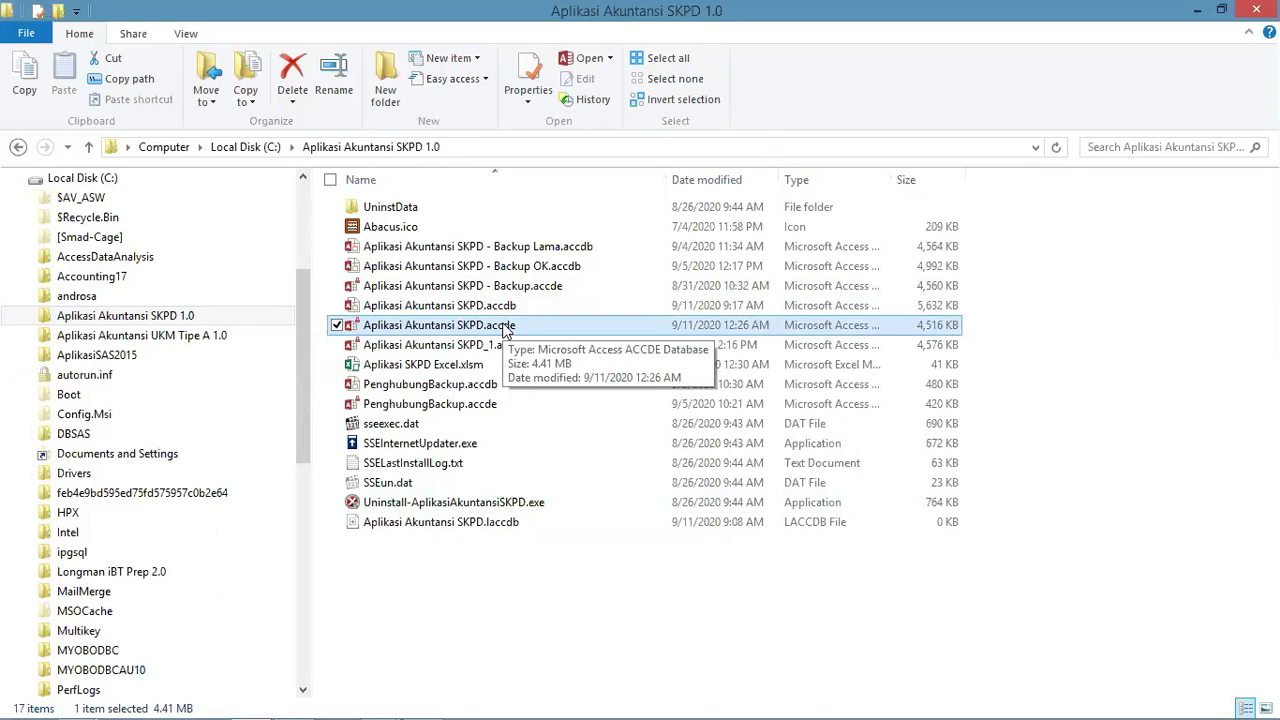
# Rename the file Aplikasi Akuntansi SKPD.accde to Aplikasi Akuntansi SKPD 110905.accde
pyautogui.doubleClick(492, 330)
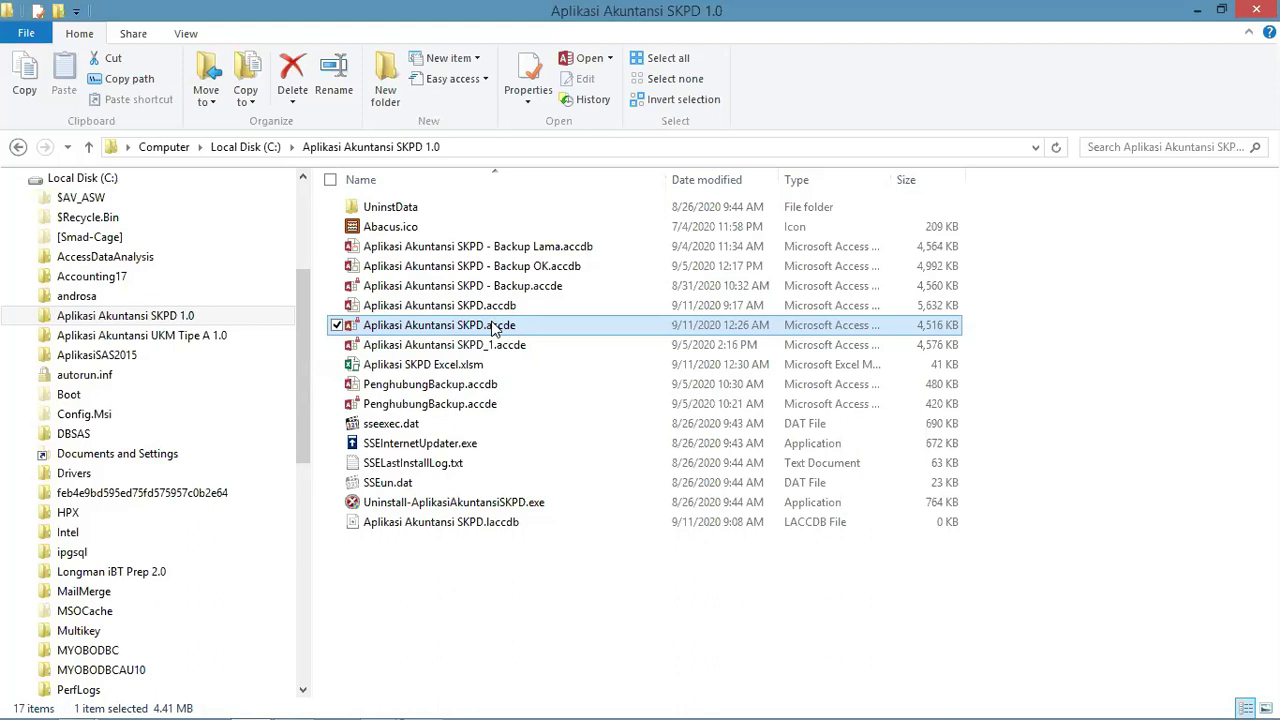
pyautogui.rightClick(492, 330)
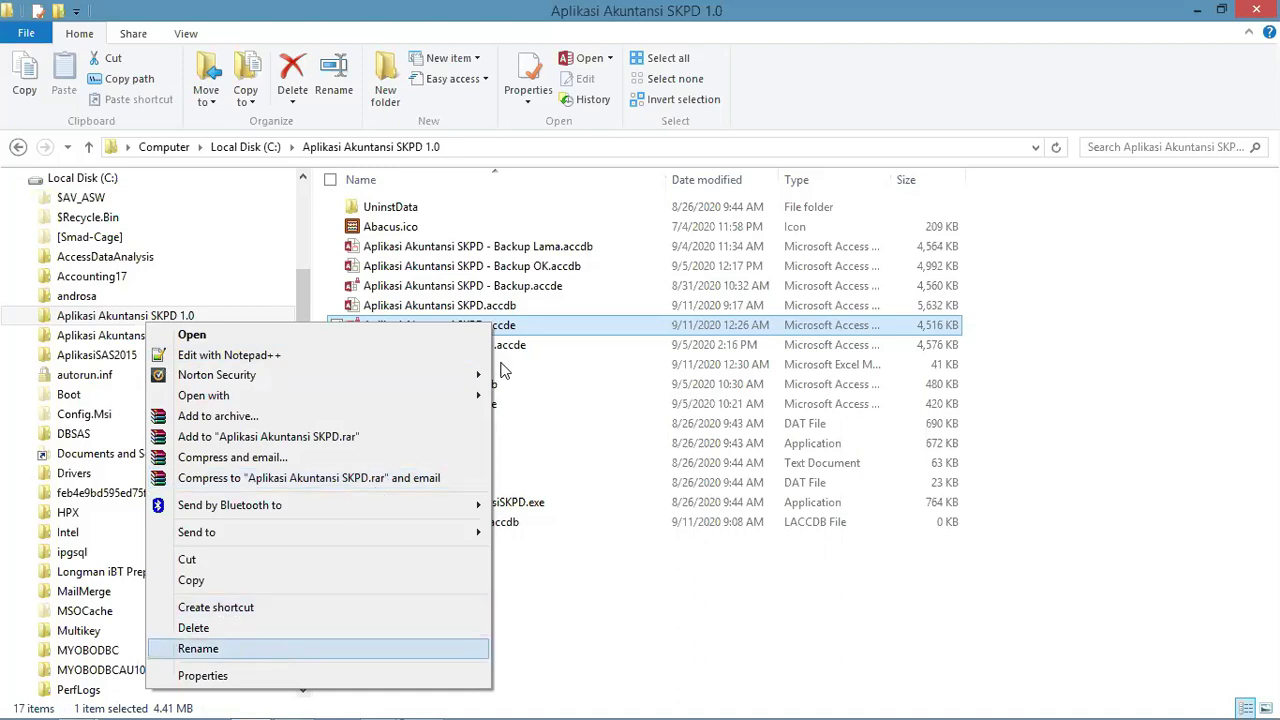
pyautogui.press('Return')
pyautogui.click(484, 325)
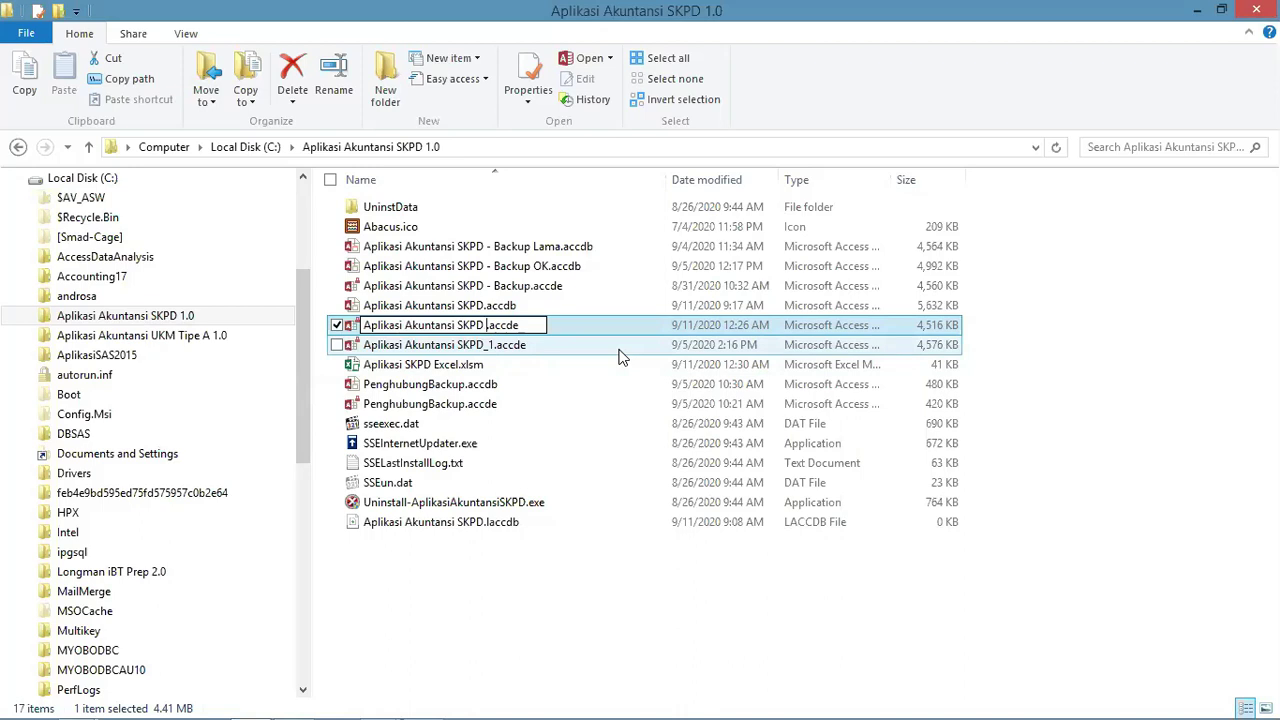
pyautogui.write('11090')
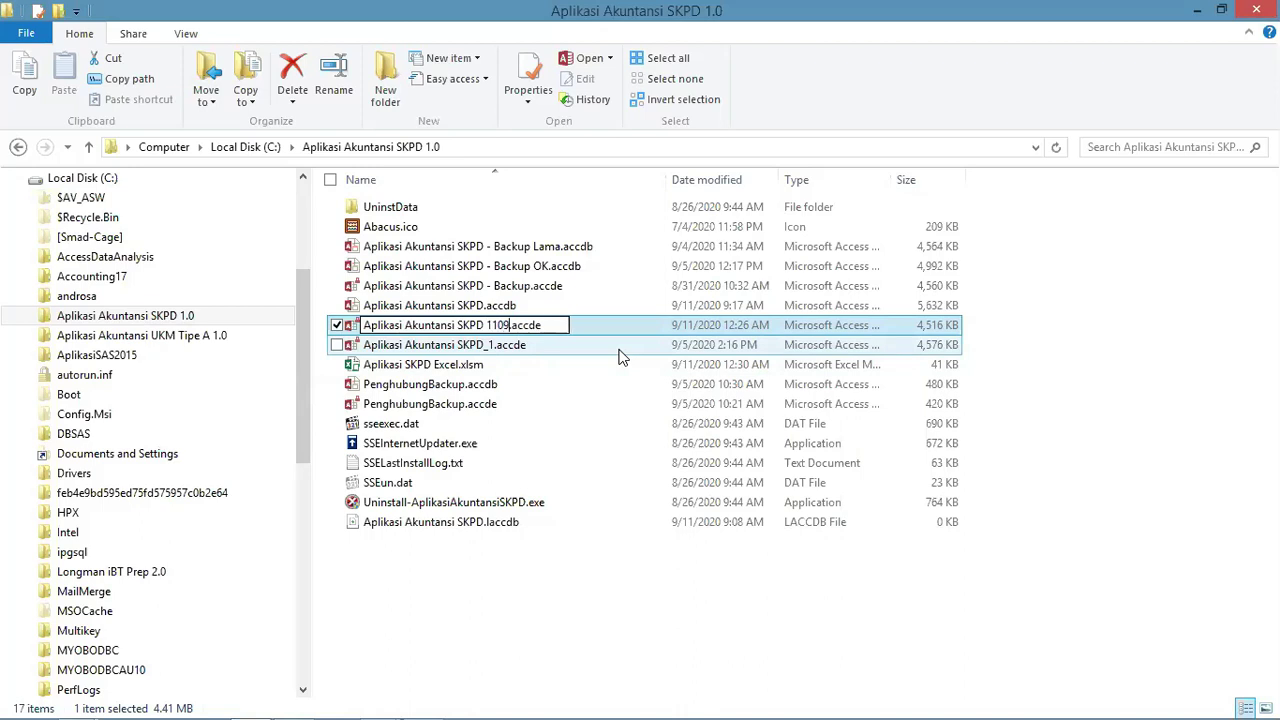
pyautogui.write('5')
pyautogui.press('Return')
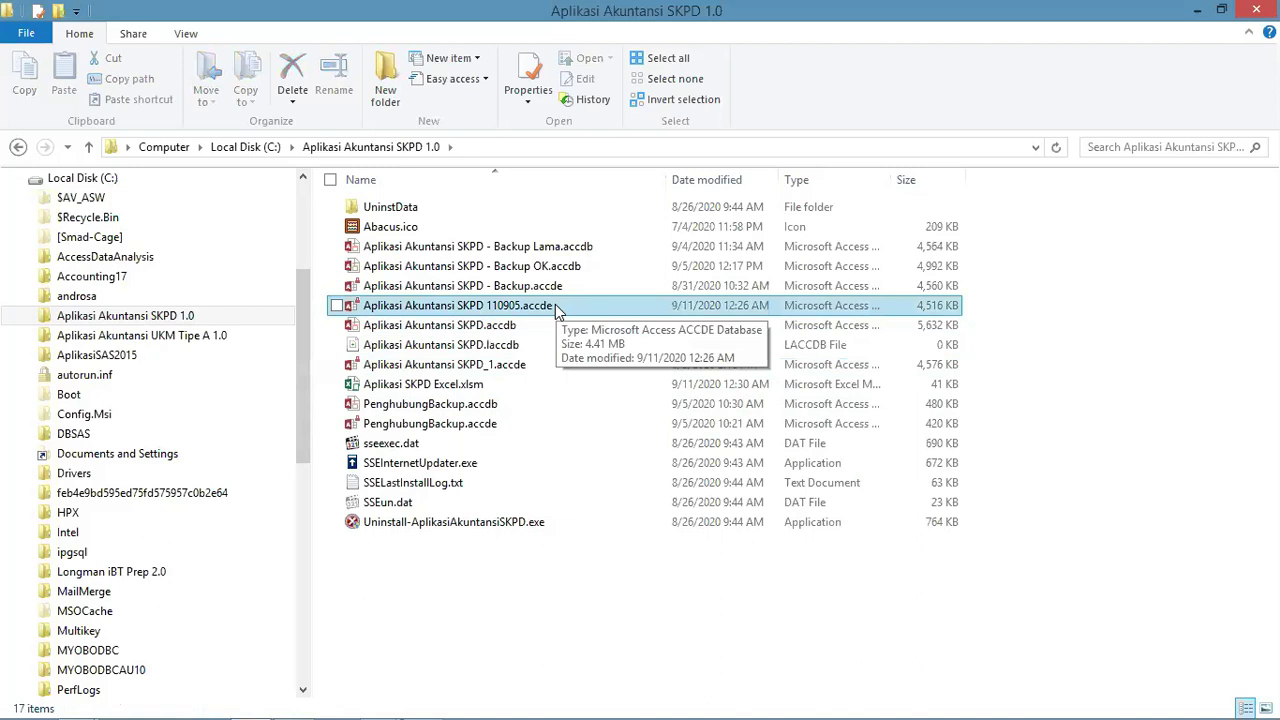
# Duplicate Aplikasi Akuntansi SKPD.accdb within the same folder
pyautogui.click(541, 326)
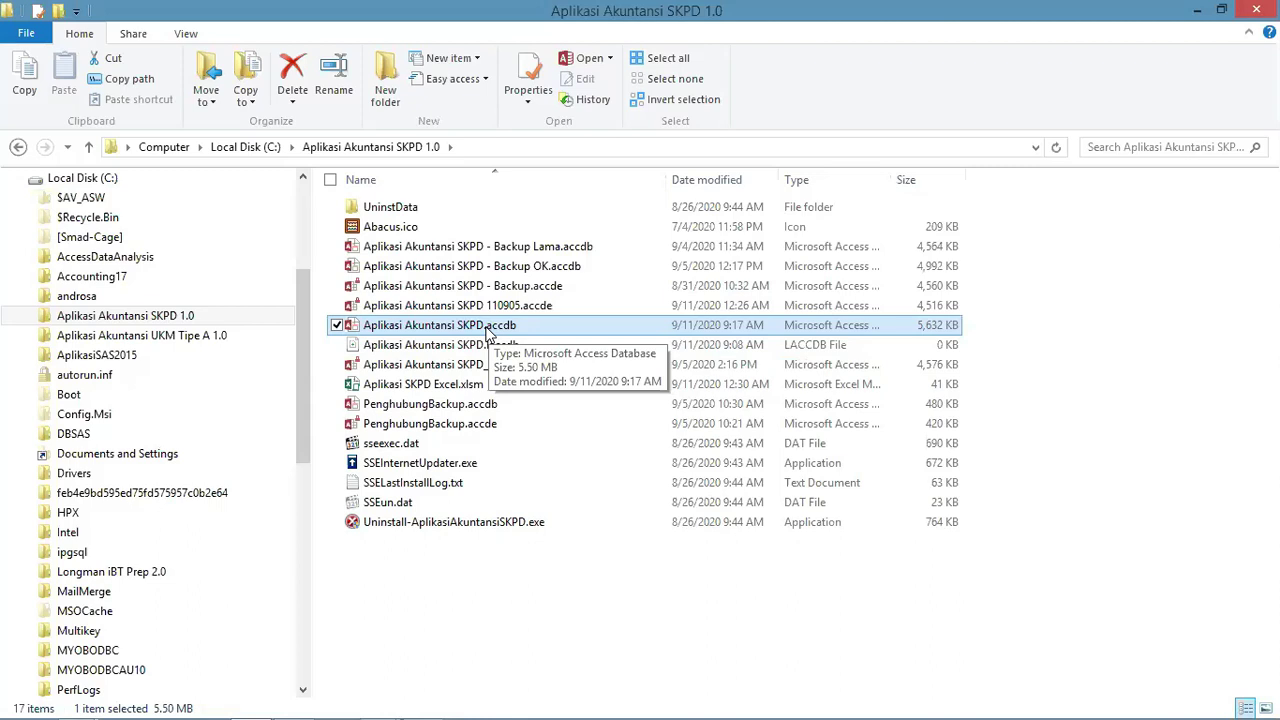
pyautogui.rightClick(488, 322)
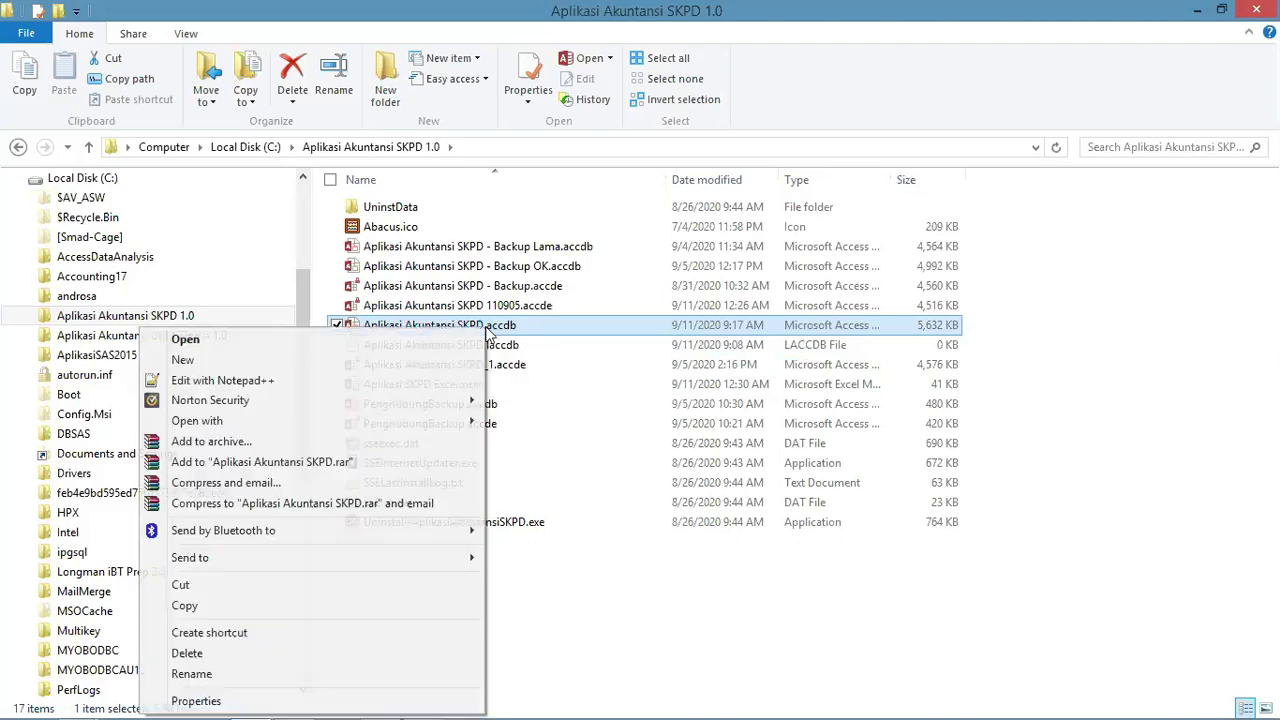
pyautogui.click(294, 610)
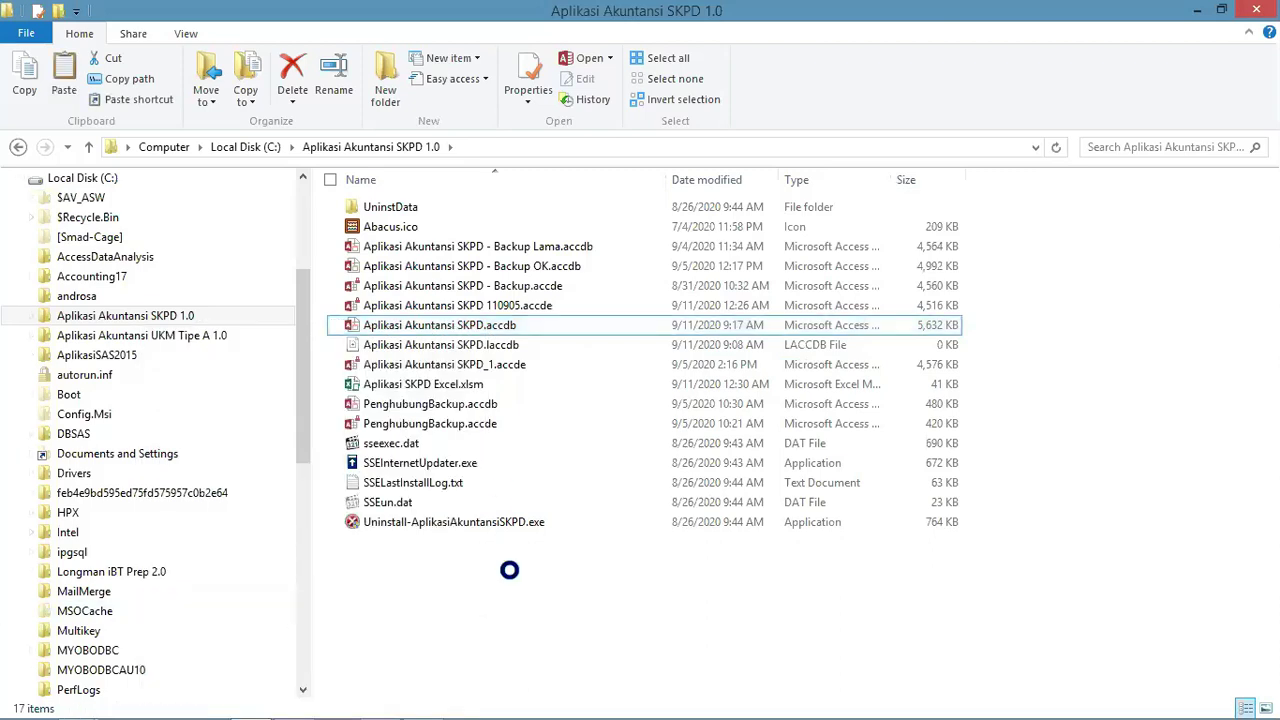
pyautogui.rightClick(514, 331)
pyautogui.click(373, 465)
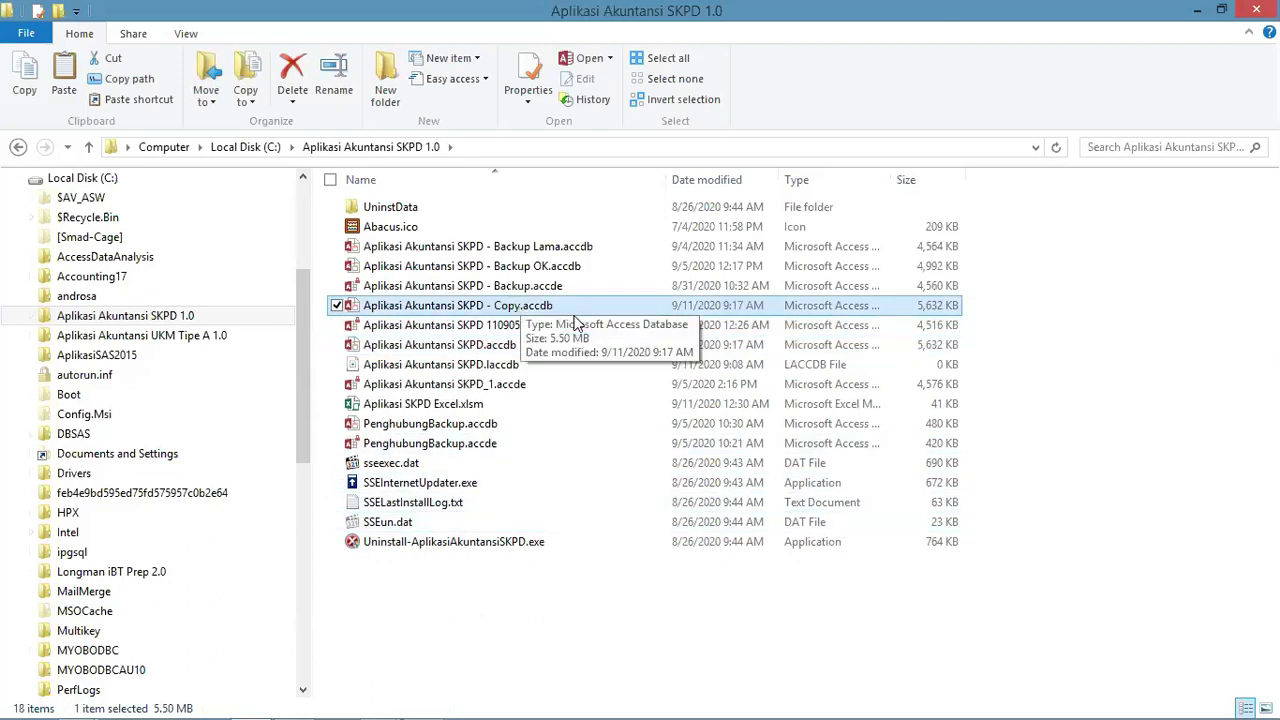
# Rename the duplicated database file to Aplikasi Akuntansi SKPD 200911.accdb
pyautogui.click(549, 309)
pyautogui.hotkey('shift', 'Right')
pyautogui.hotkey('shift', 'Right')
pyautogui.hotkey('shift', 'Right')
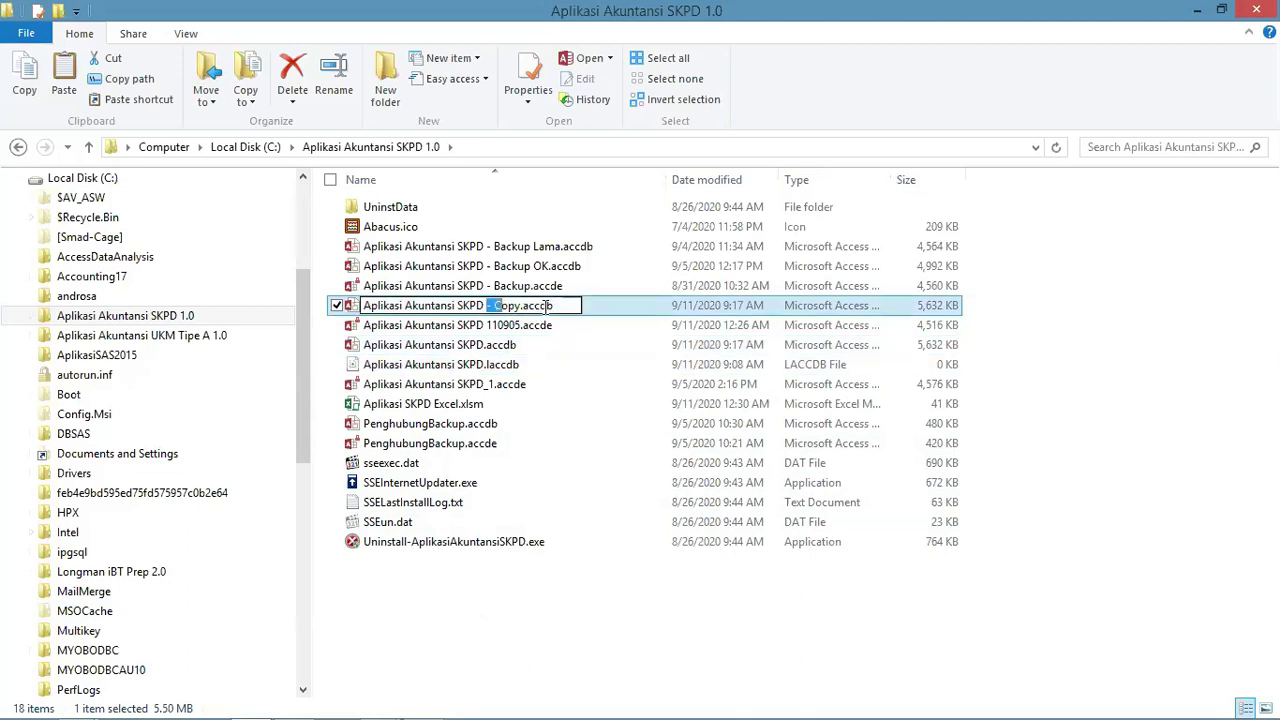
pyautogui.hotkey('shift', 'Right')
pyautogui.hotkey('shift', 'Right')
pyautogui.hotkey('shift', 'Right')
pyautogui.hotkey('shift', 'Right')
pyautogui.write('200911')
pyautogui.press('Return')
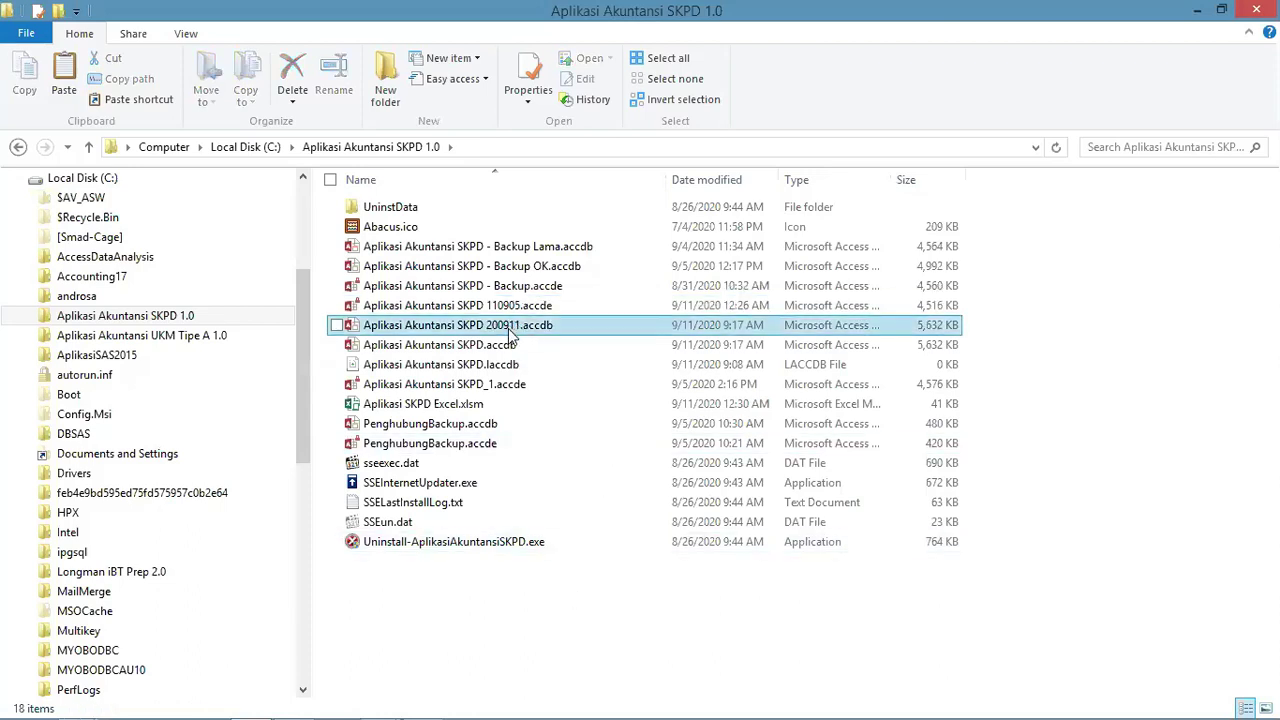
# Correct the date in the 110905 .accde file's name so it reads Aplikasi Akuntansi SKPD 200905.accde
pyautogui.click(510, 311)
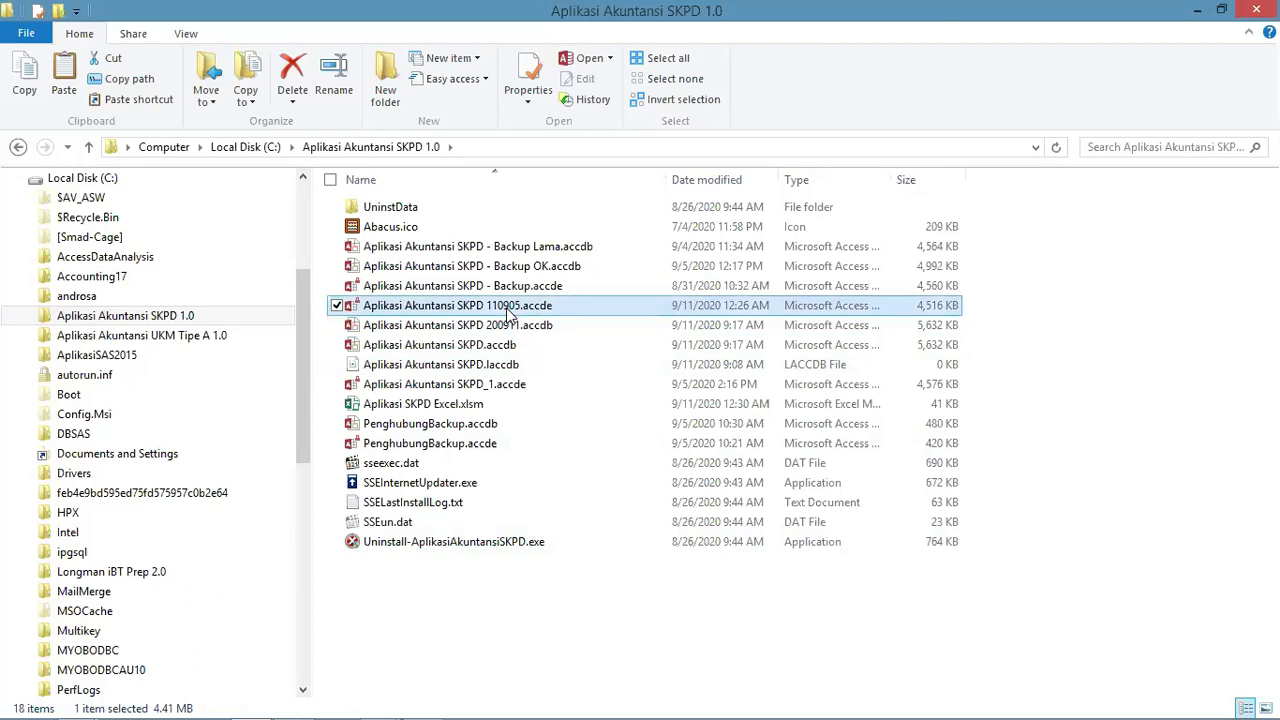
pyautogui.rightClick(508, 311)
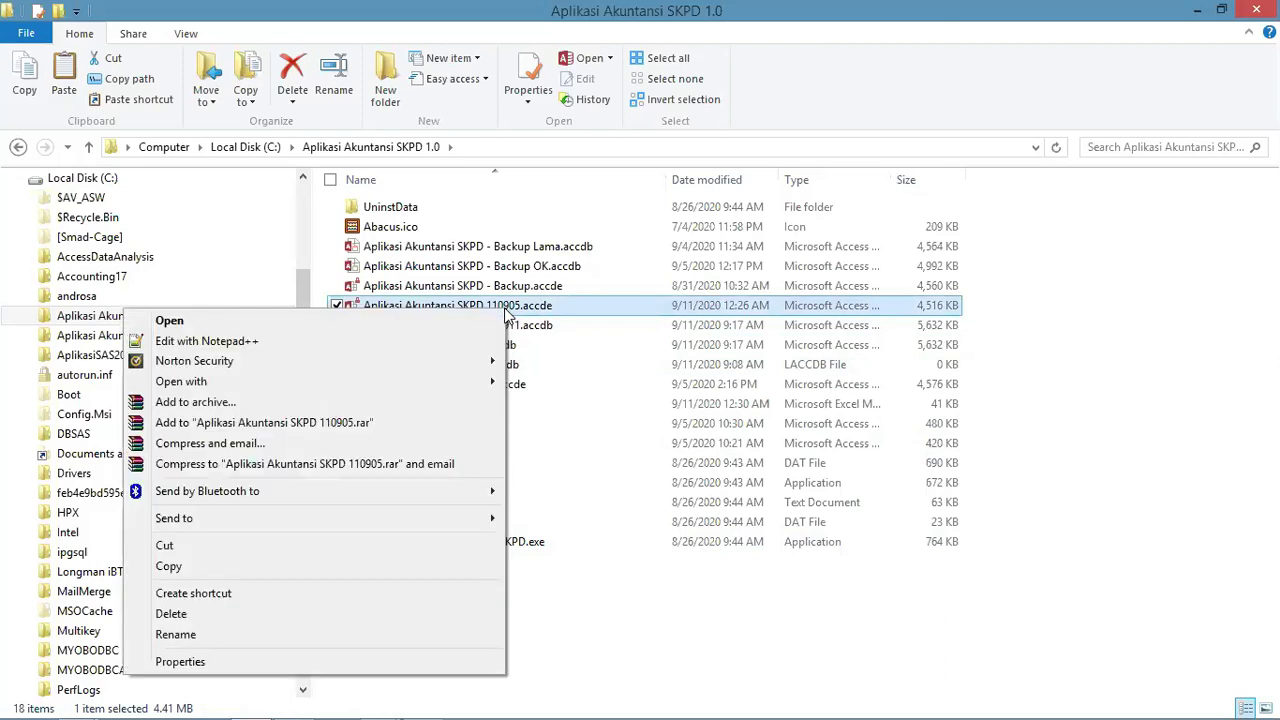
pyautogui.click(334, 634)
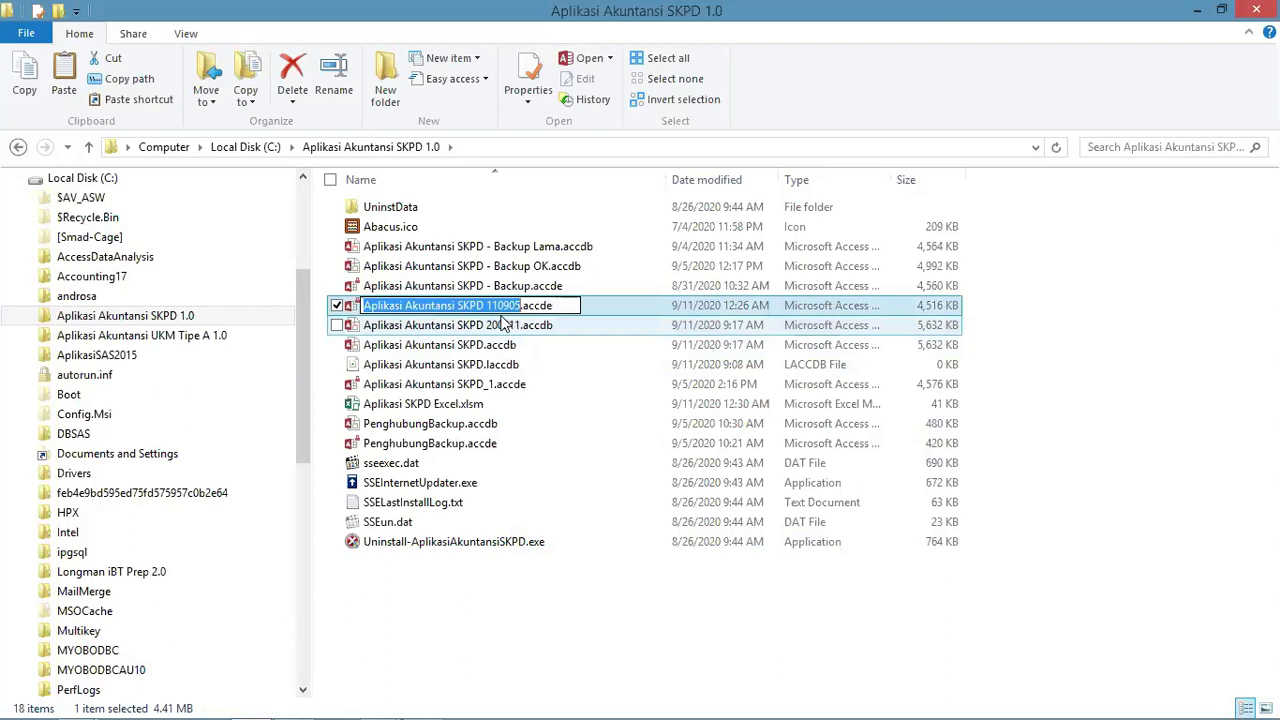
pyautogui.click(488, 305)
pyautogui.hotkey('shift', 'Right')
pyautogui.hotkey('shift', 'Right')
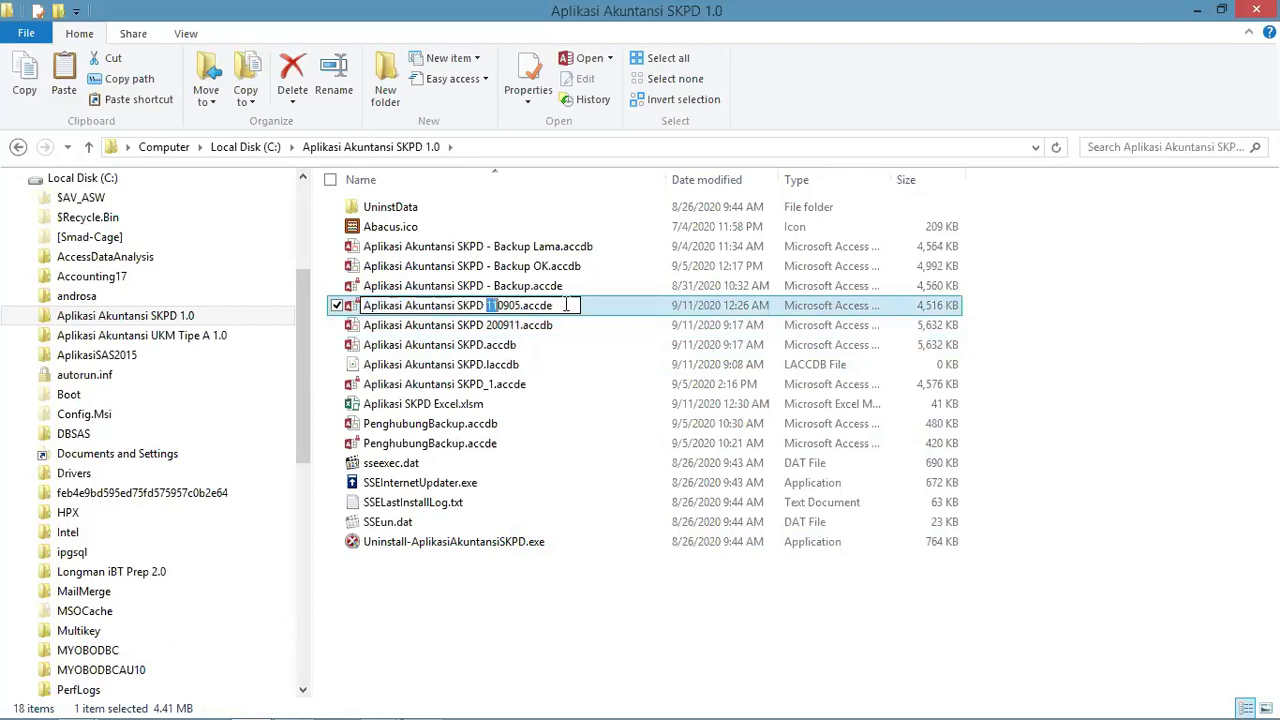
pyautogui.write('20')
pyautogui.click(534, 628)
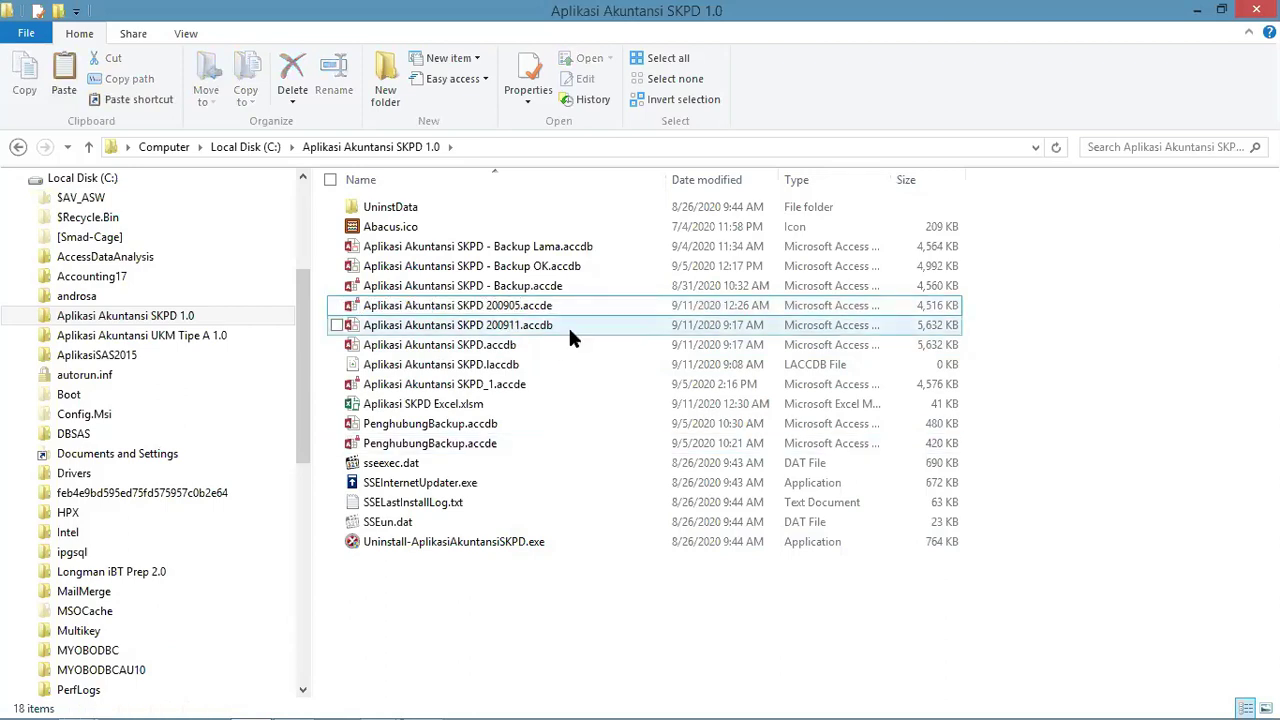
# Rename Aplikasi Akuntansi SKPD - Backup.accde to Aplikasi Akuntansi SKPD - Backup200905.accde
pyautogui.click(513, 325)
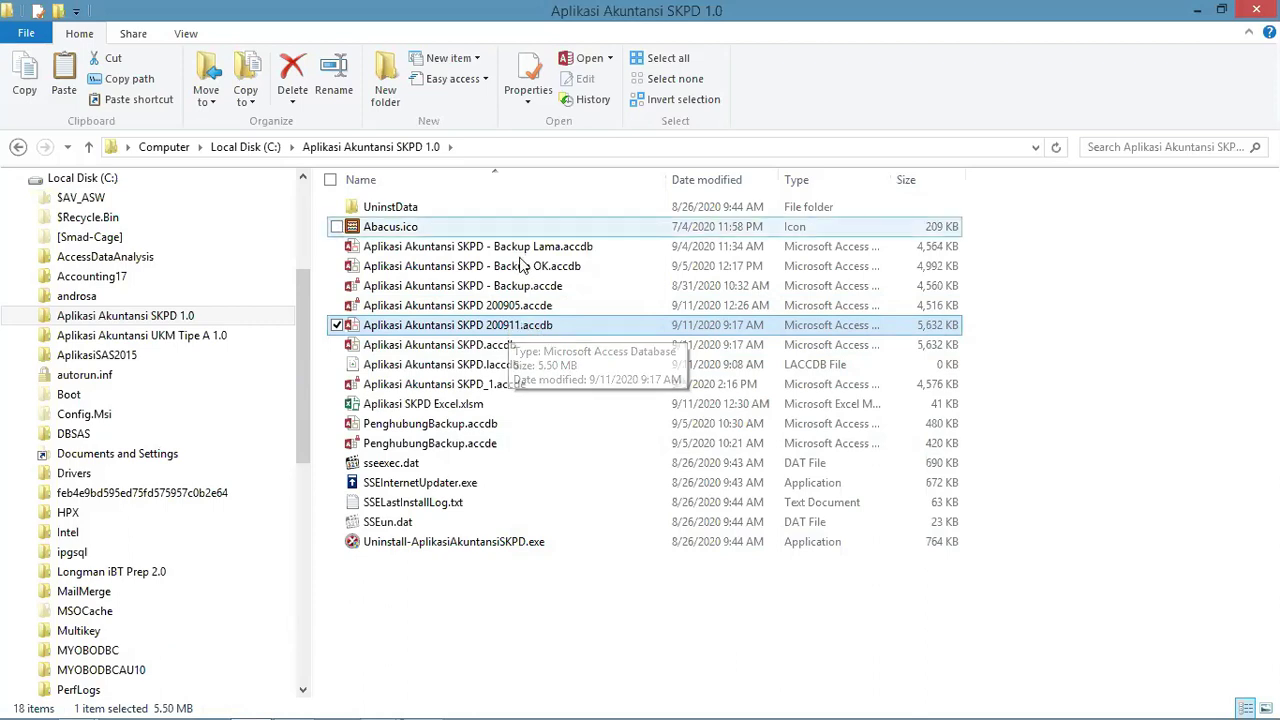
pyautogui.click(527, 297)
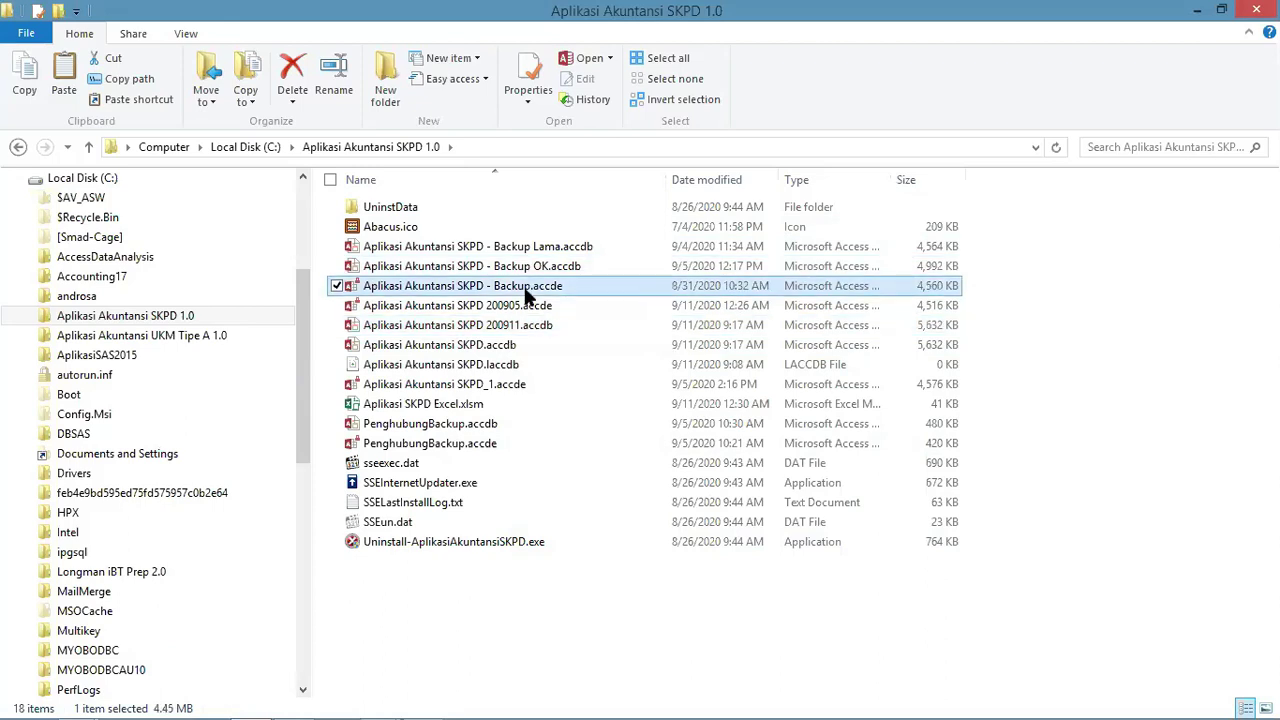
pyautogui.rightClick(527, 297)
pyautogui.click(324, 615)
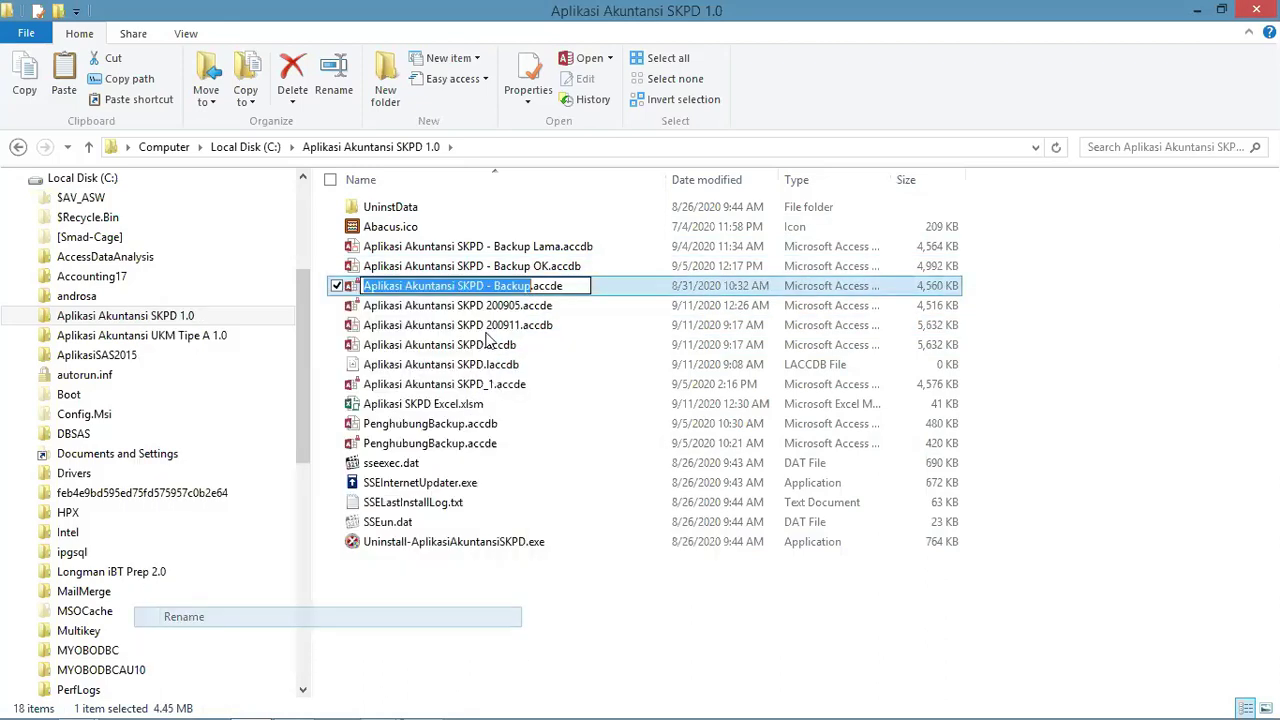
pyautogui.click(533, 287)
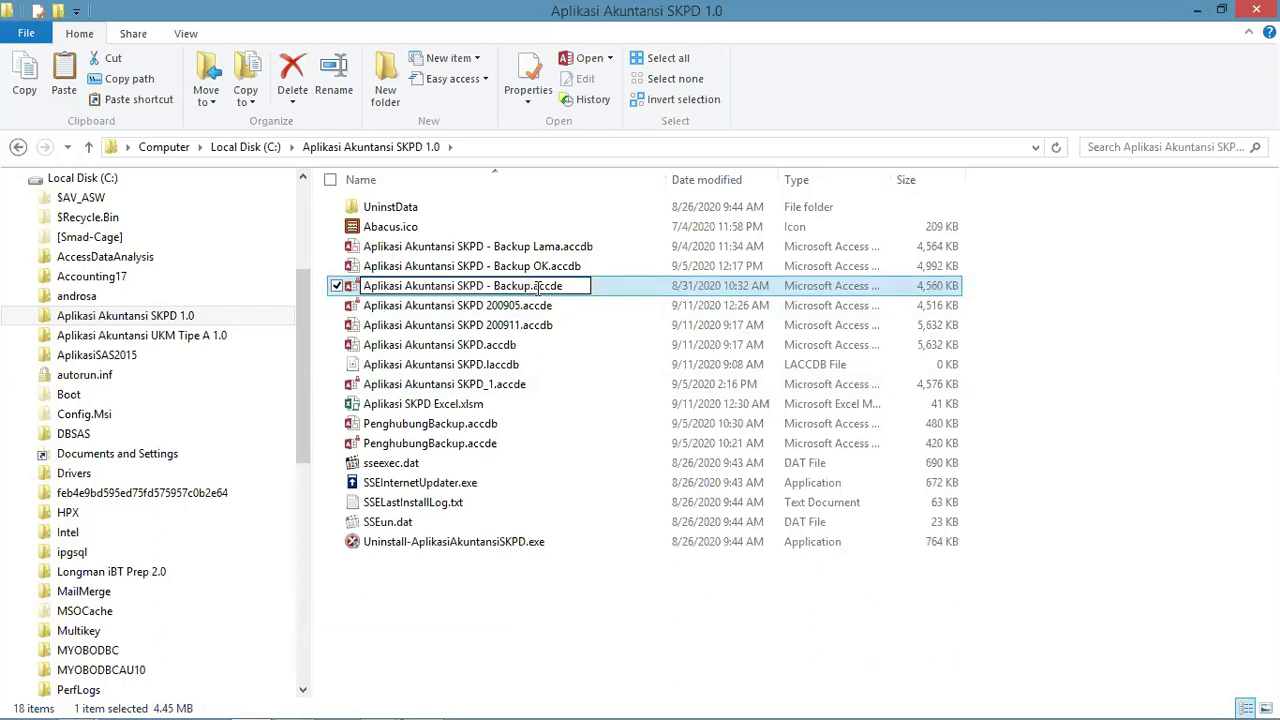
pyautogui.write('200905')
pyautogui.click(558, 625)
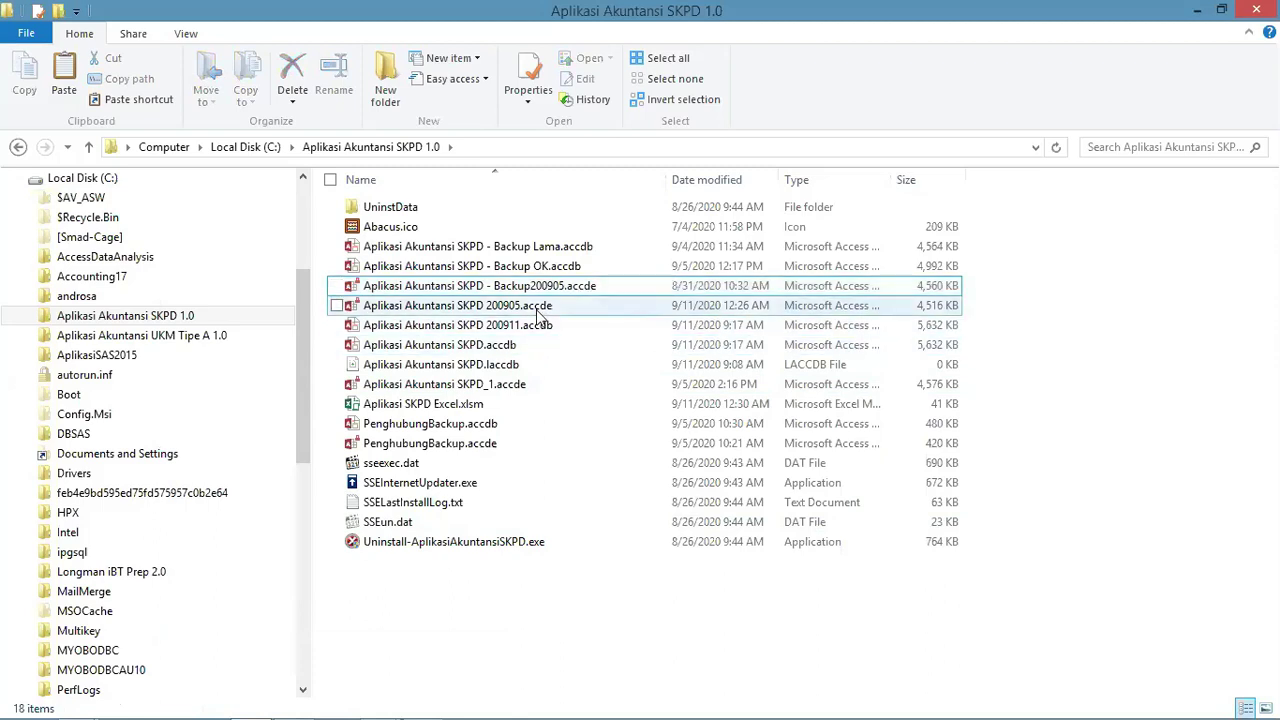
# Open the original Aplikasi Akuntansi SKPD.accdb database rather than its 200911 backup
pyautogui.click(540, 327)
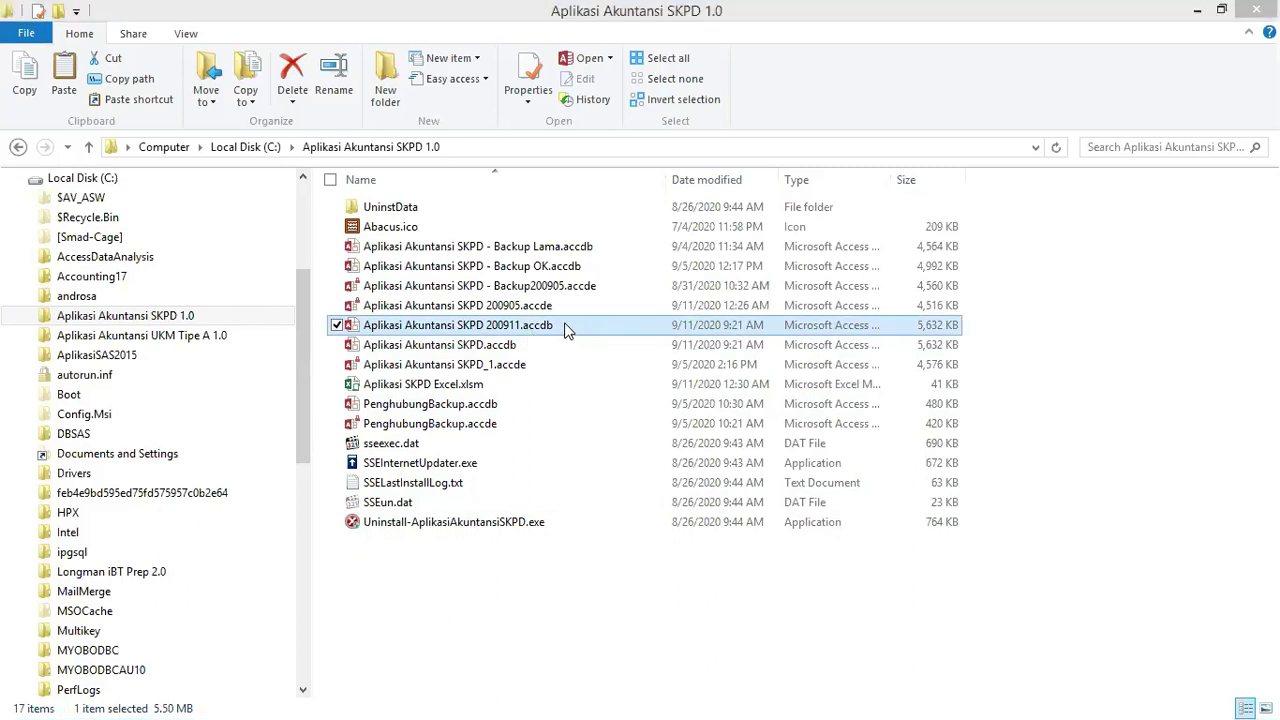
pyautogui.click(503, 352)
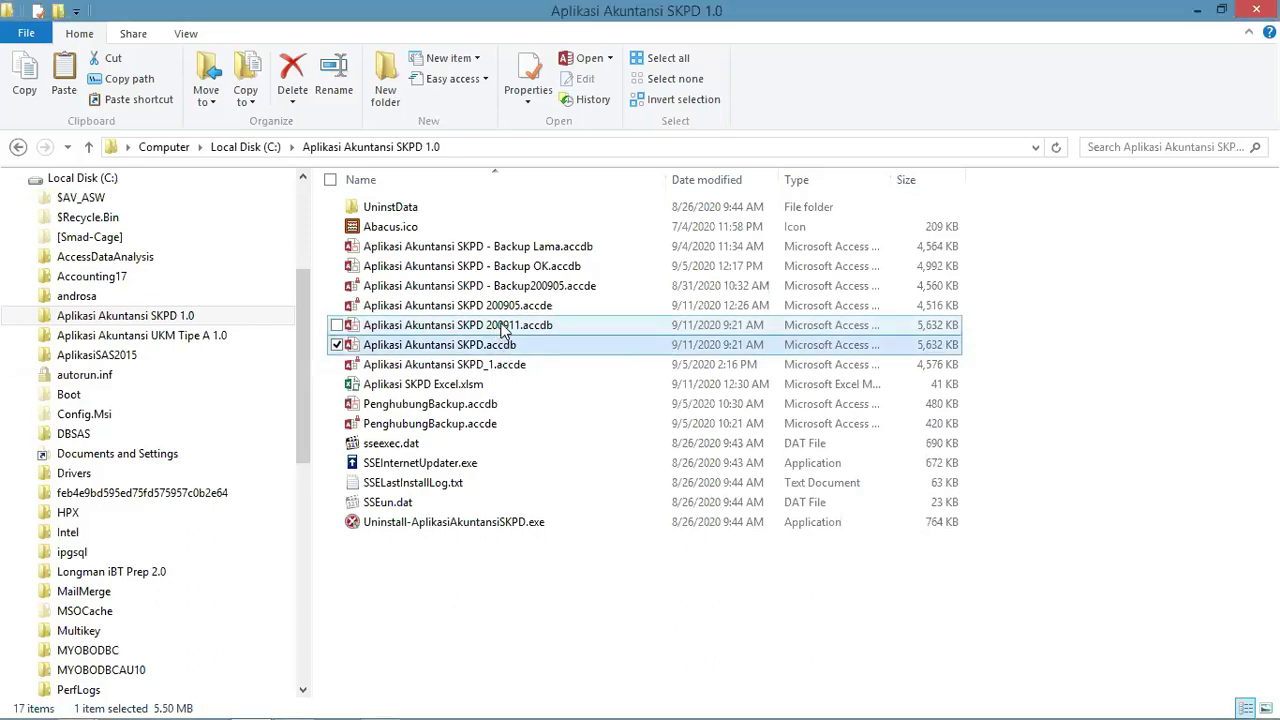
pyautogui.click(505, 332)
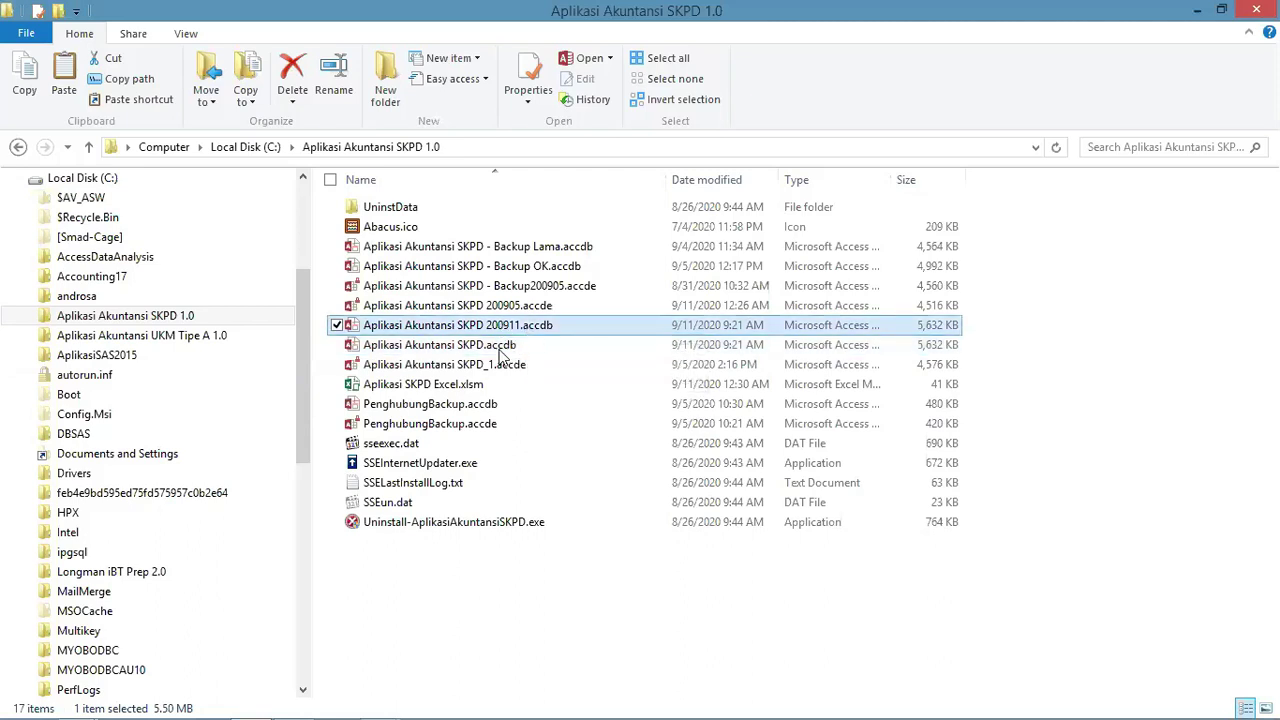
pyautogui.click(503, 352)
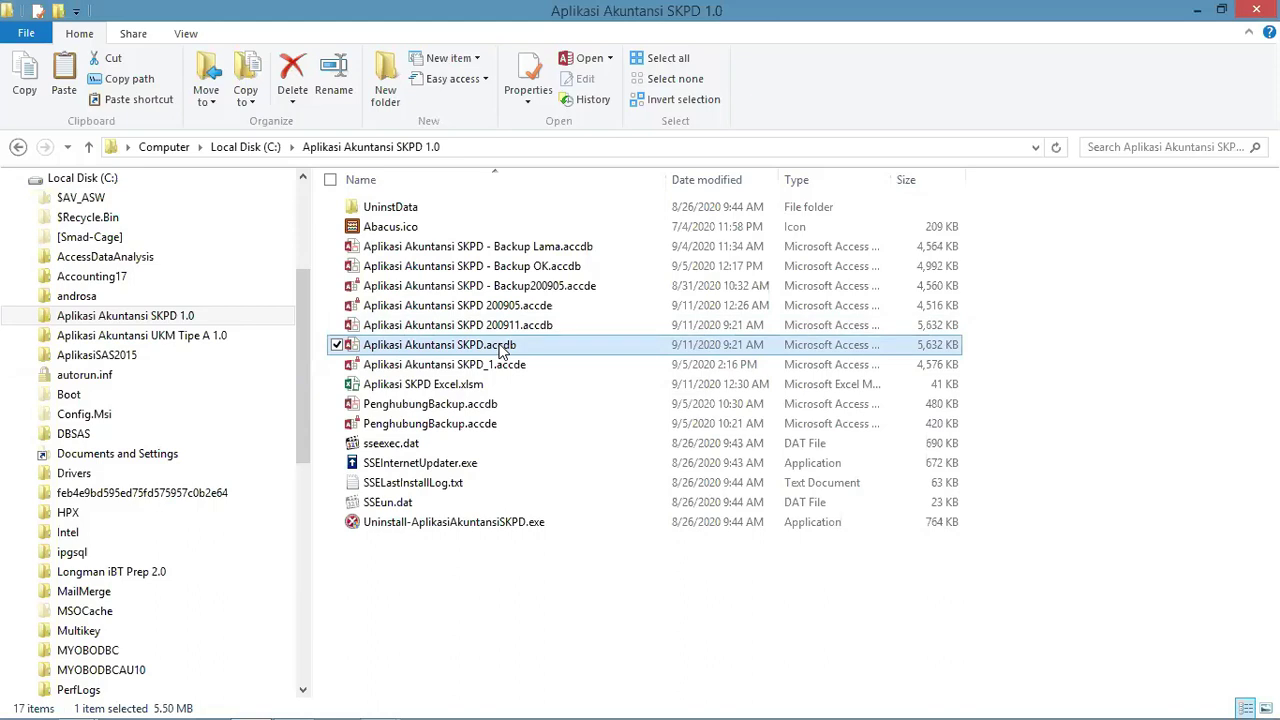
pyautogui.doubleClick(503, 352)
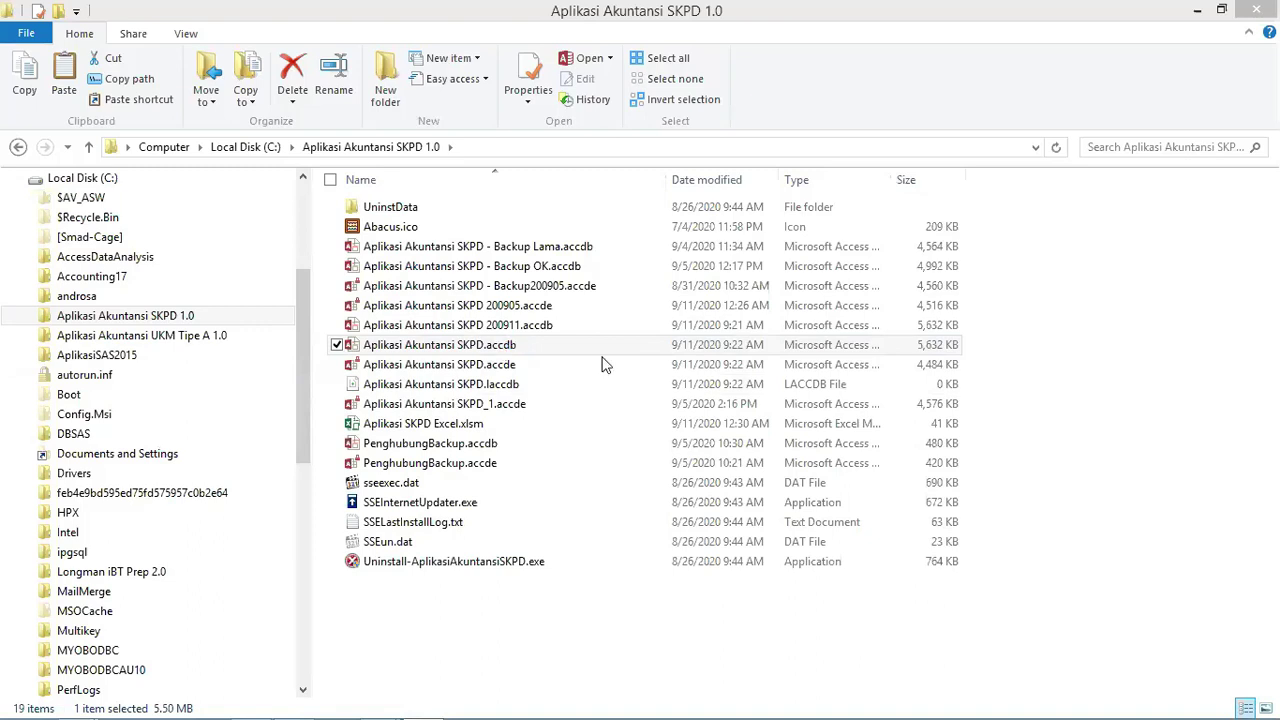
# Sort the folder by date modified and copy the Aplikasi Akuntansi SKPD.accde file
pyautogui.click(700, 181)
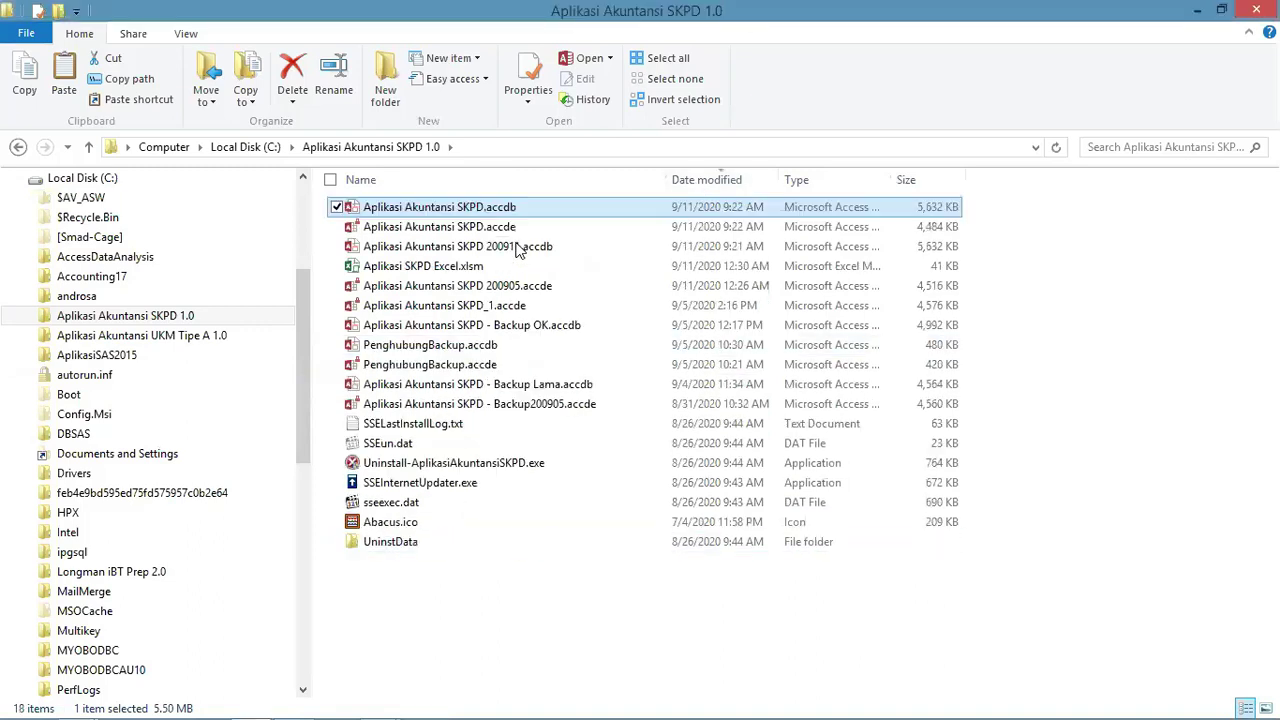
pyautogui.click(470, 232)
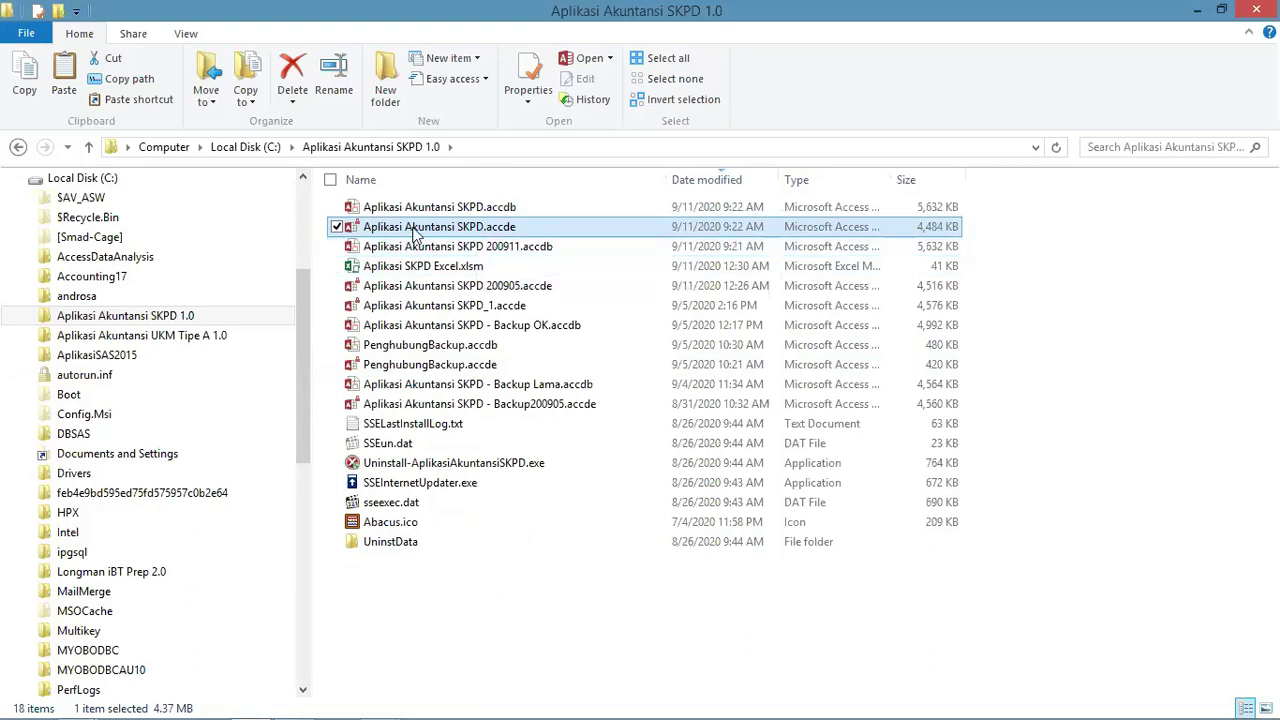
pyautogui.rightClick(488, 229)
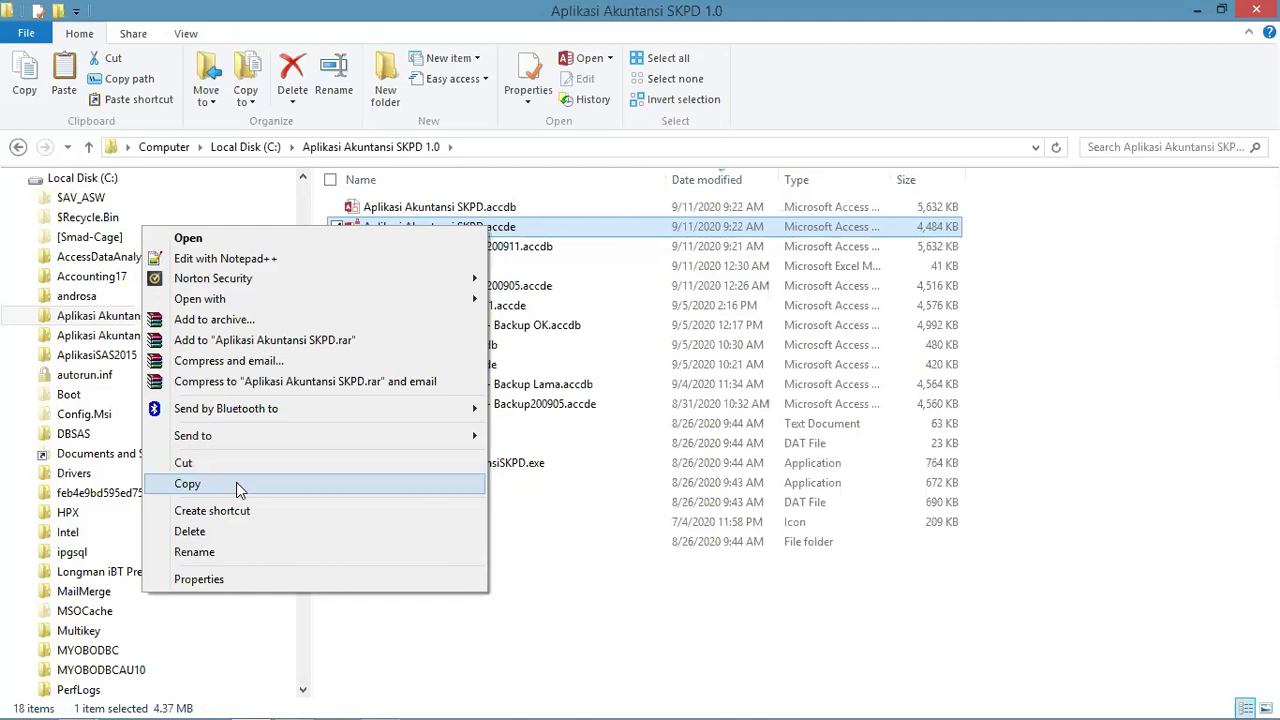
pyautogui.click(236, 482)
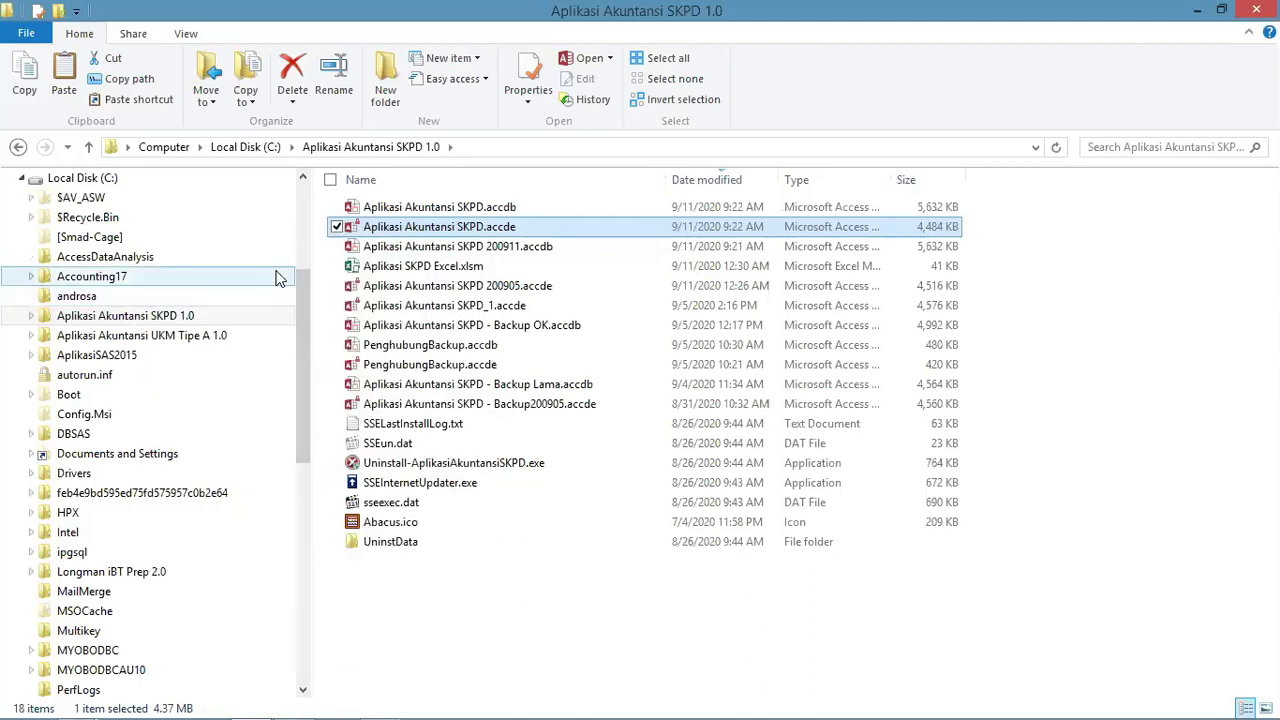
# Collapse Local Disk (C:) in the folder tree and expand the LENOVO (D:) drive
pyautogui.click(303, 180)
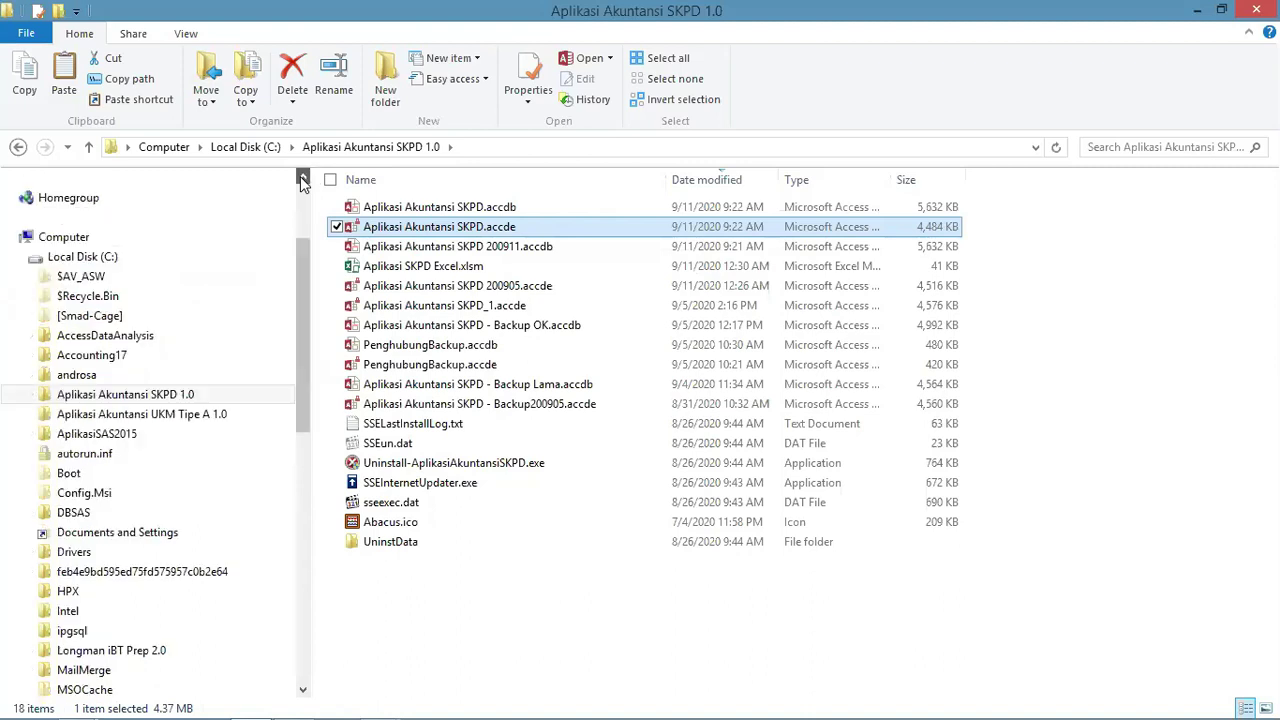
pyautogui.click(303, 180)
pyautogui.click(303, 180)
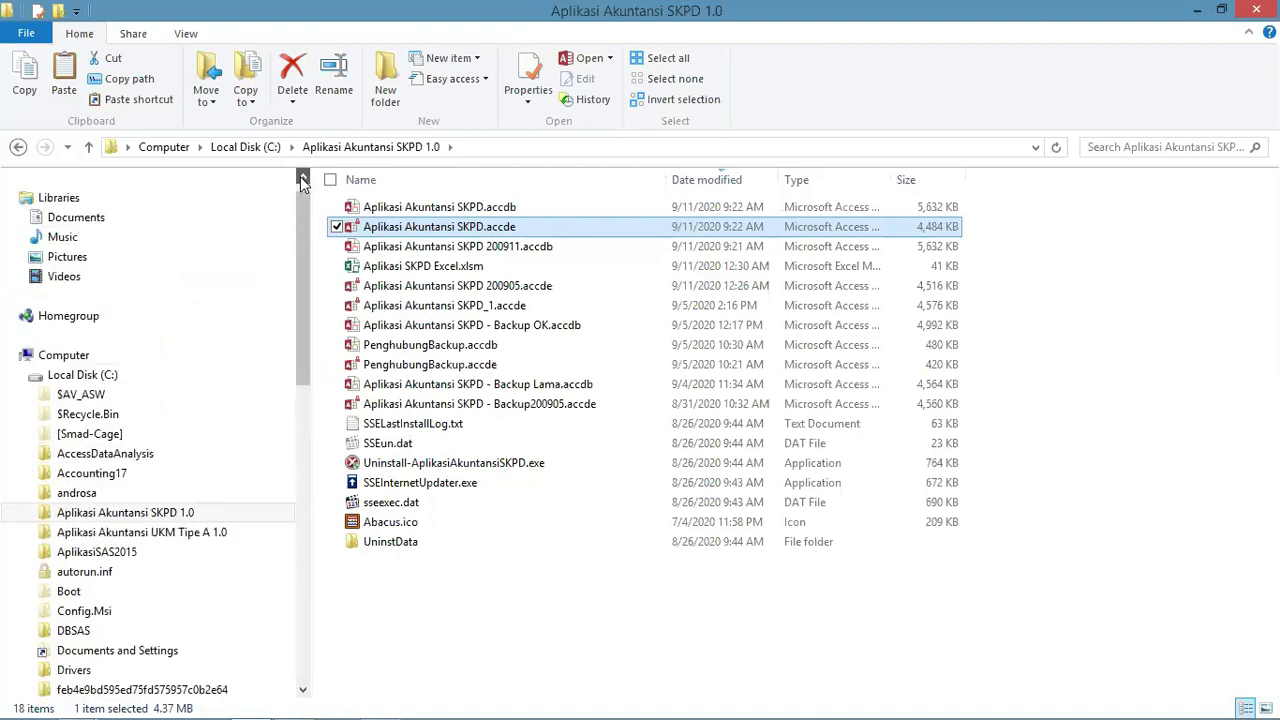
pyautogui.scroll(1, 154, 249)
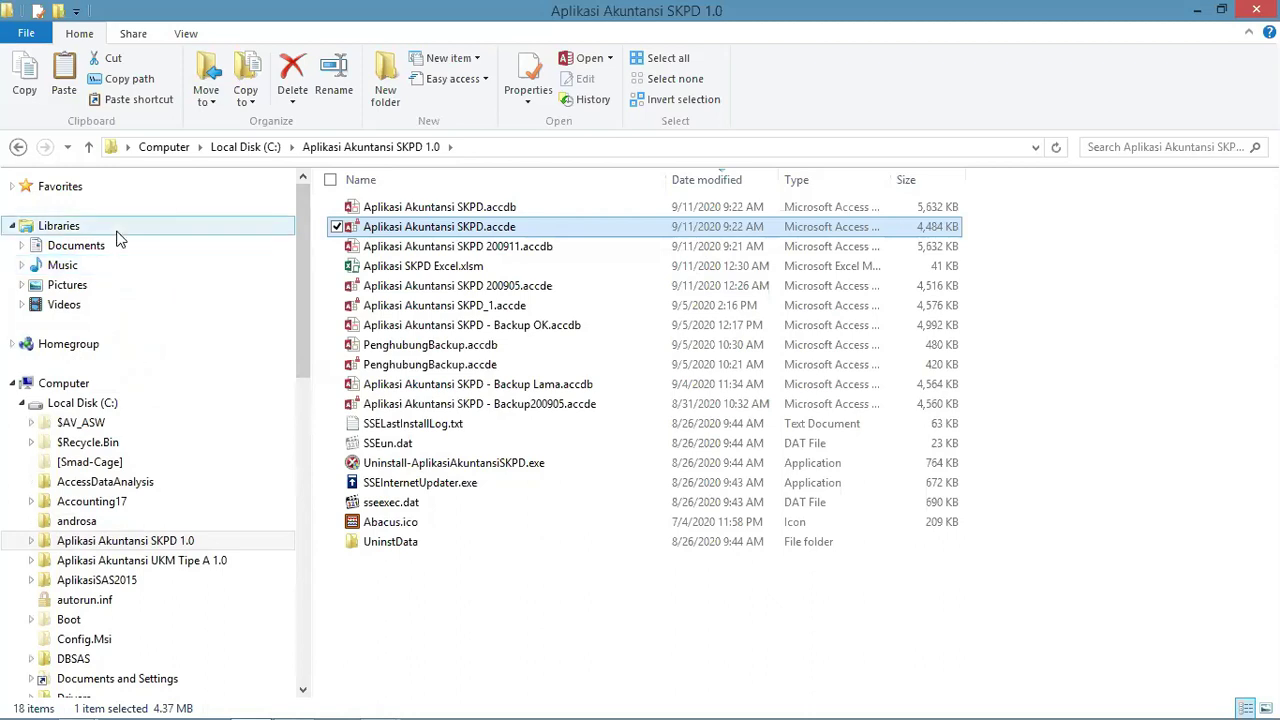
pyautogui.click(22, 404)
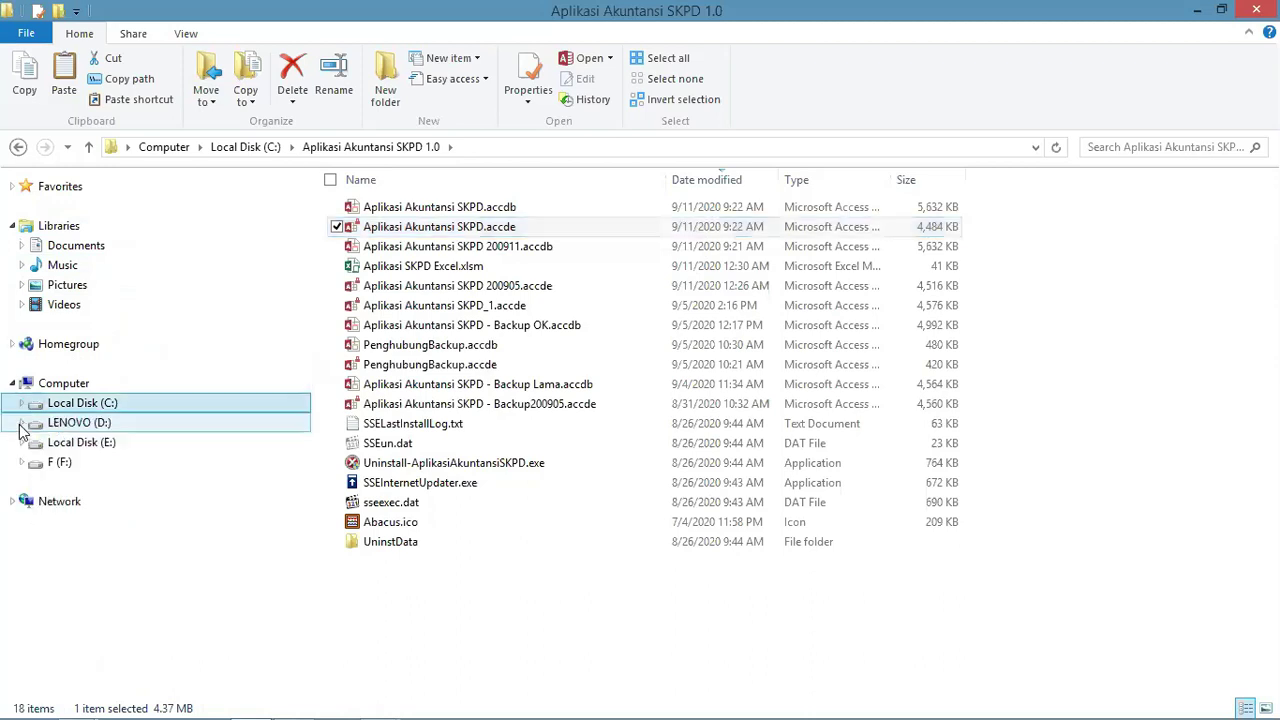
pyautogui.click(21, 423)
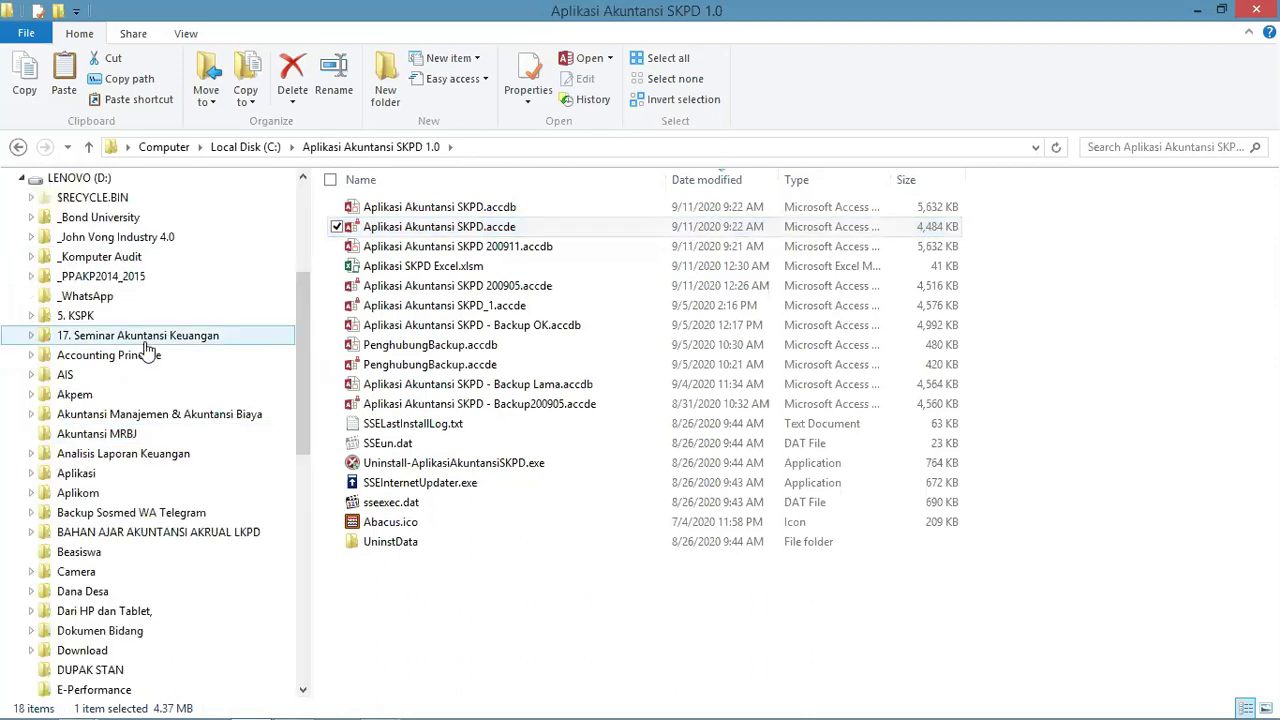
# Browse on drive D: through Akpem, Aplikasi Akuntansi and SKPD, and open the Aplikasi Akuntansi SKPD 1.0 folder
pyautogui.click(75, 396)
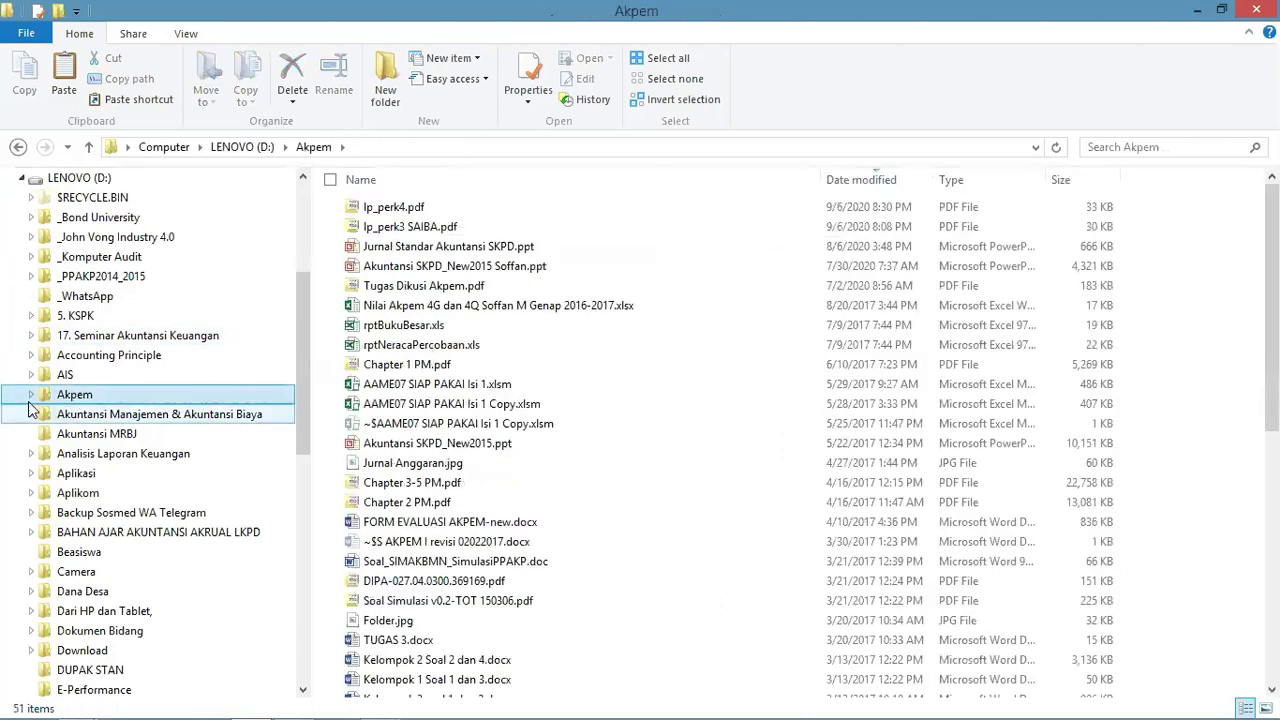
pyautogui.click(30, 399)
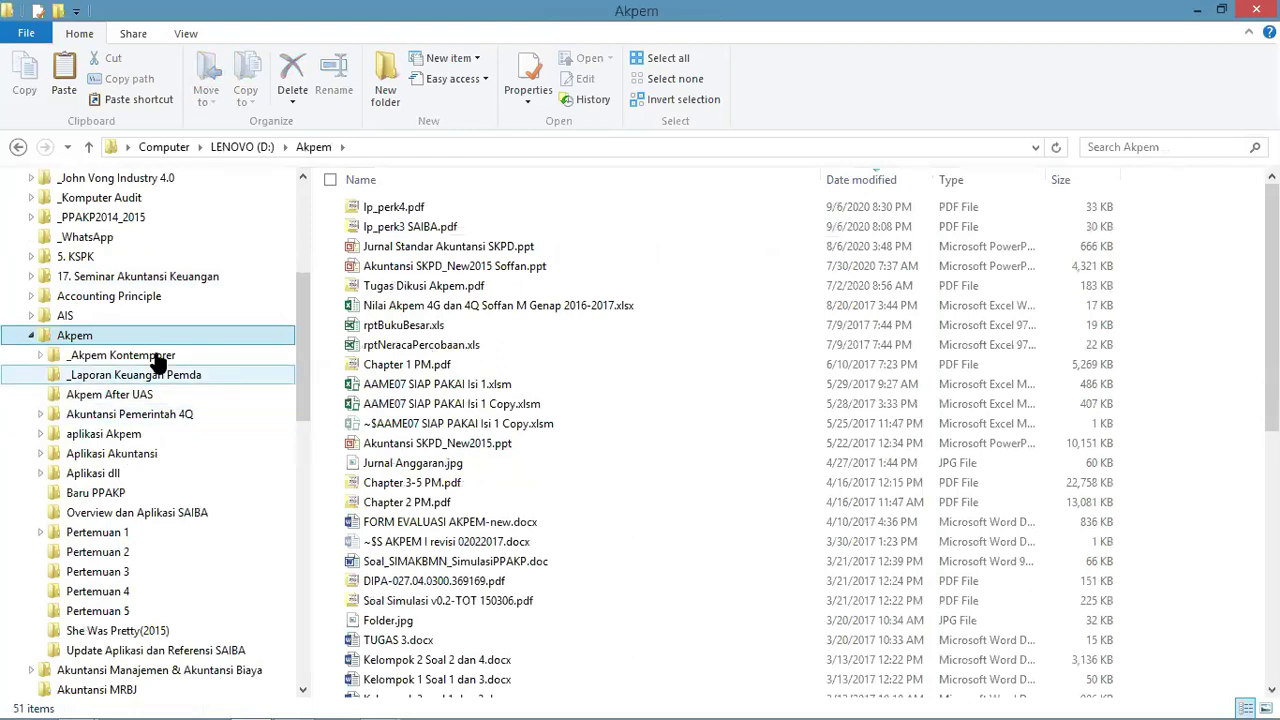
pyautogui.click(118, 456)
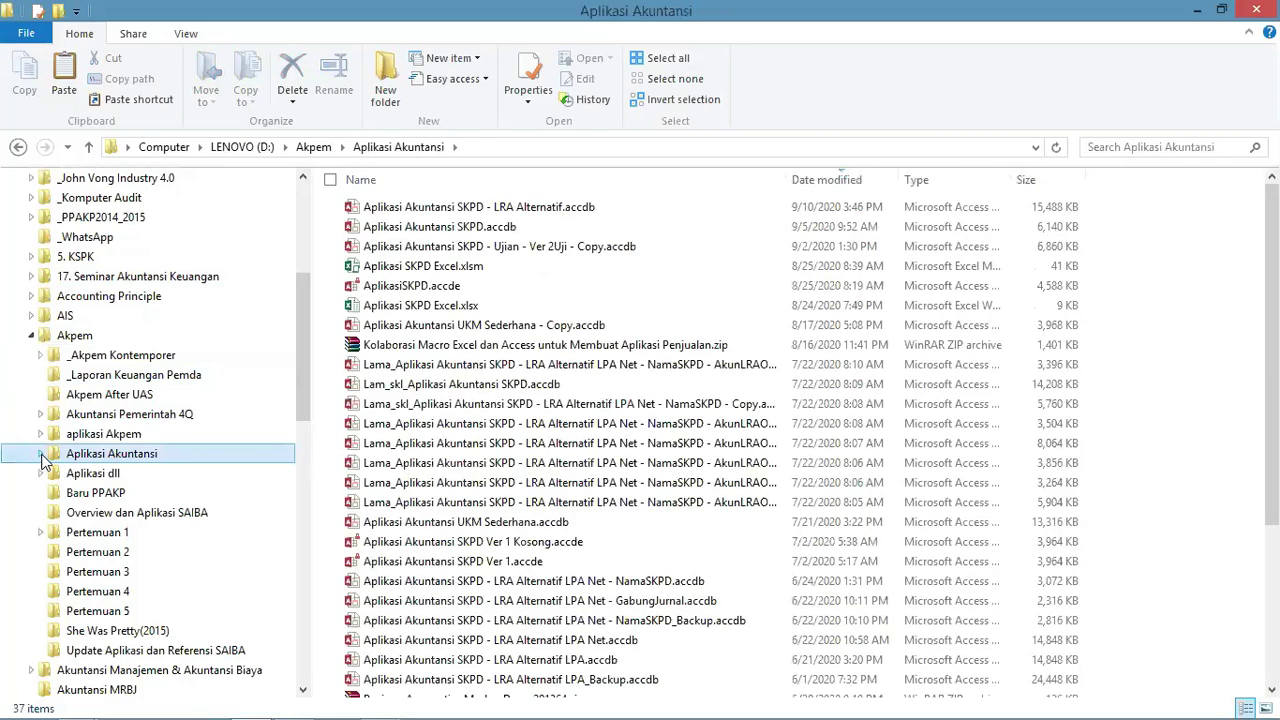
pyautogui.click(41, 455)
pyautogui.click(90, 495)
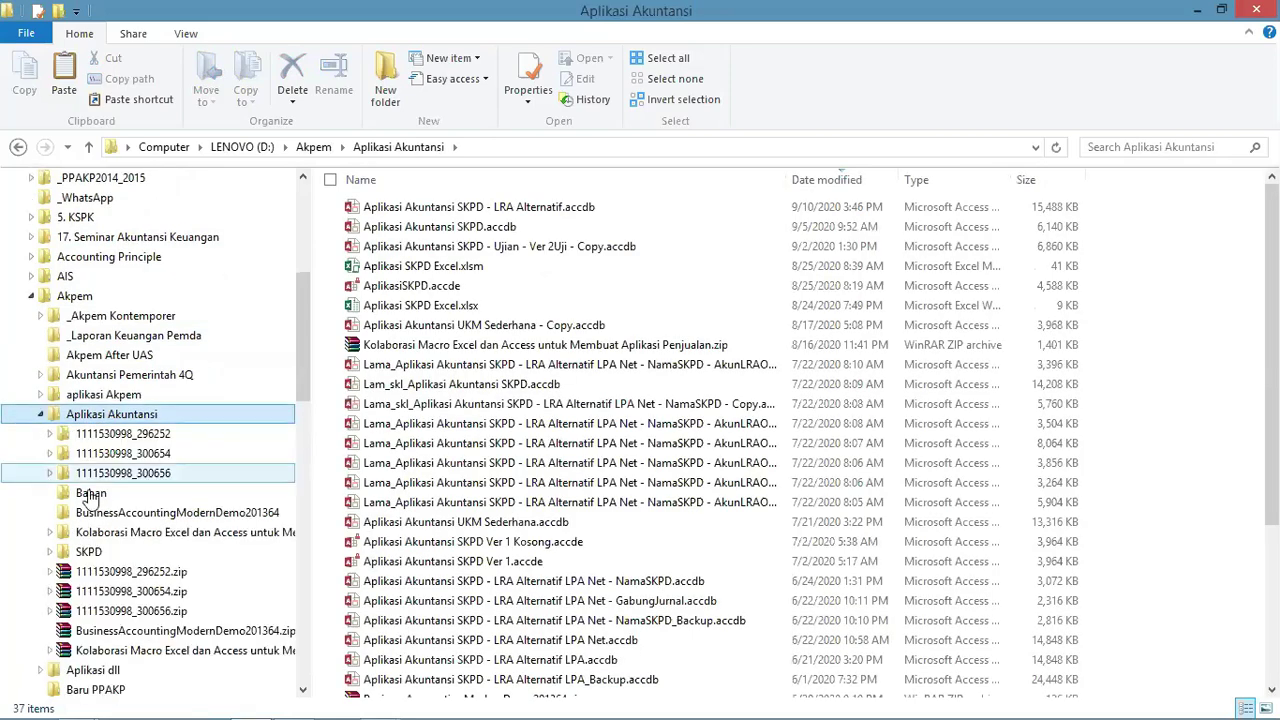
pyautogui.click(88, 555)
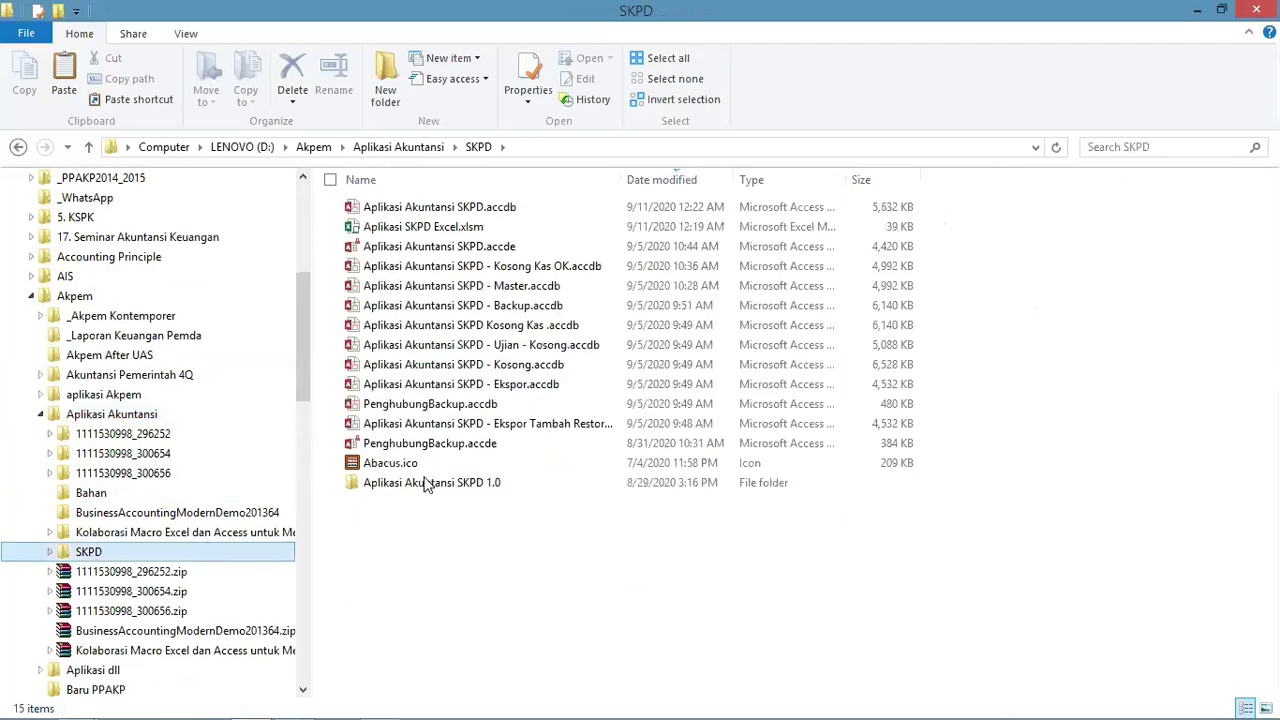
pyautogui.doubleClick(454, 483)
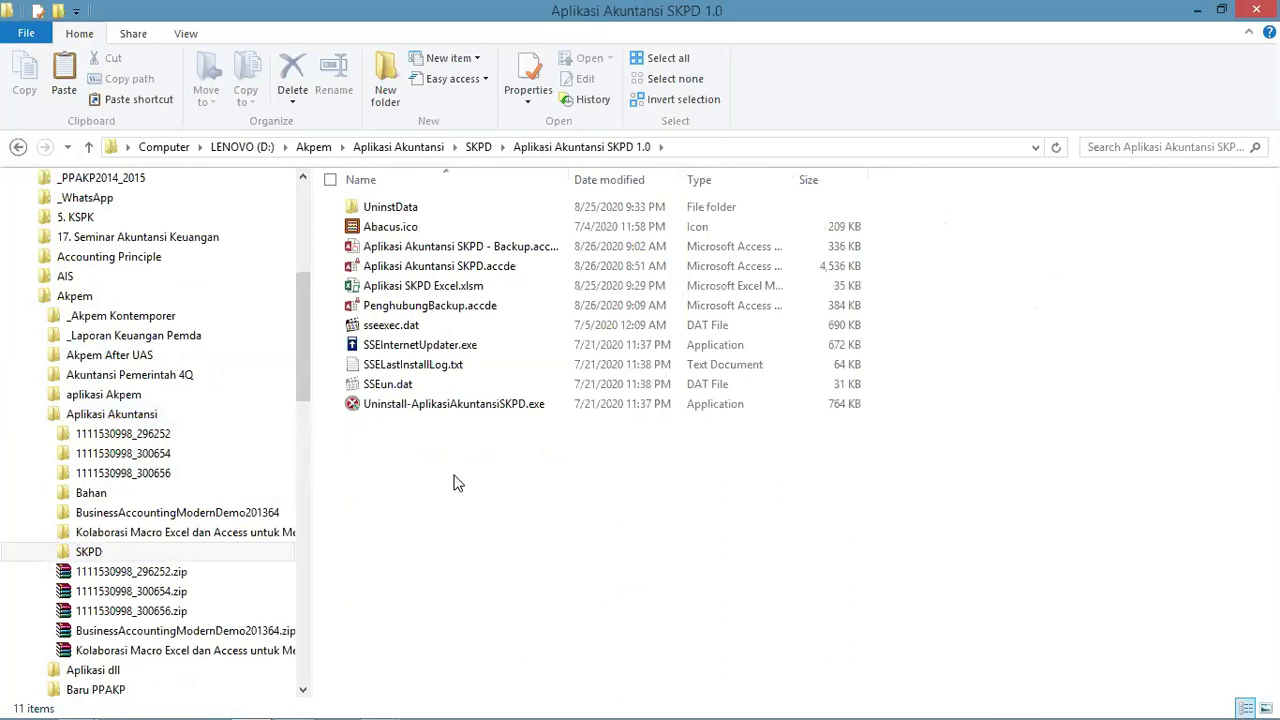
# Paste the copied .accde file into the Kolaborasi Macro Excel dan Access untuk Membuat Aplikasi Penjualan folder
pyautogui.click(124, 535)
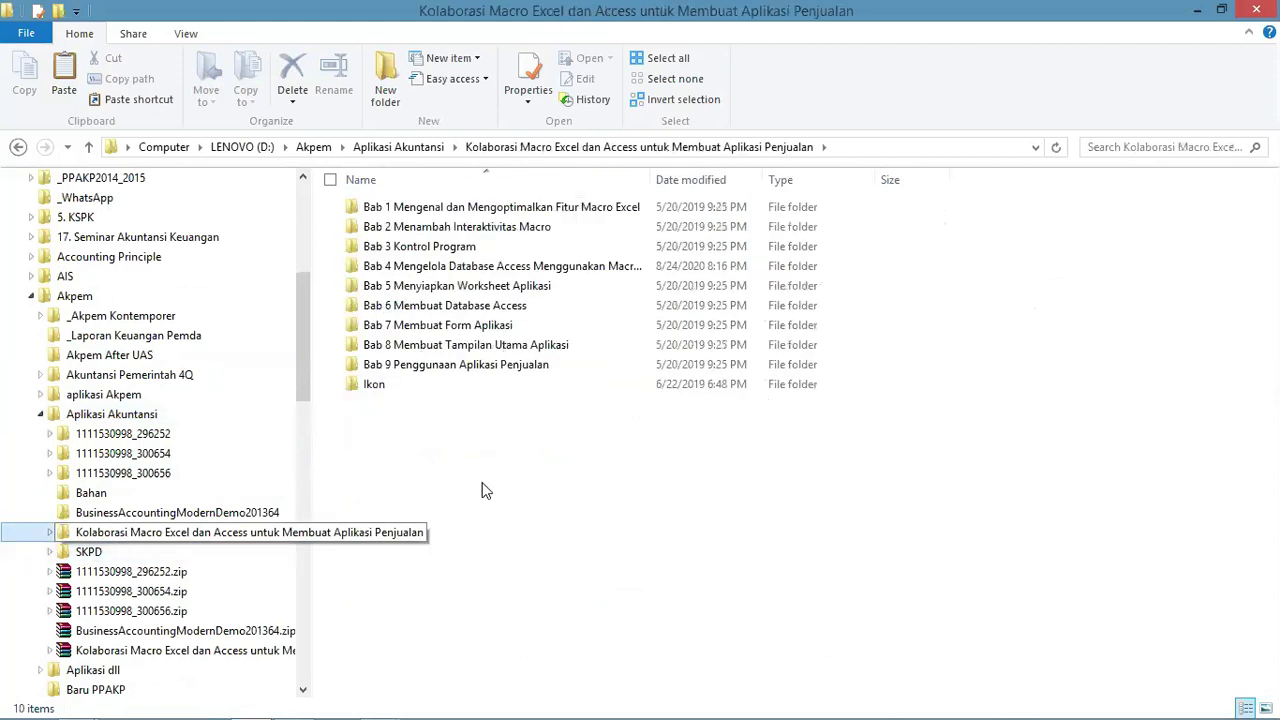
pyautogui.rightClick(482, 488)
pyautogui.click(328, 347)
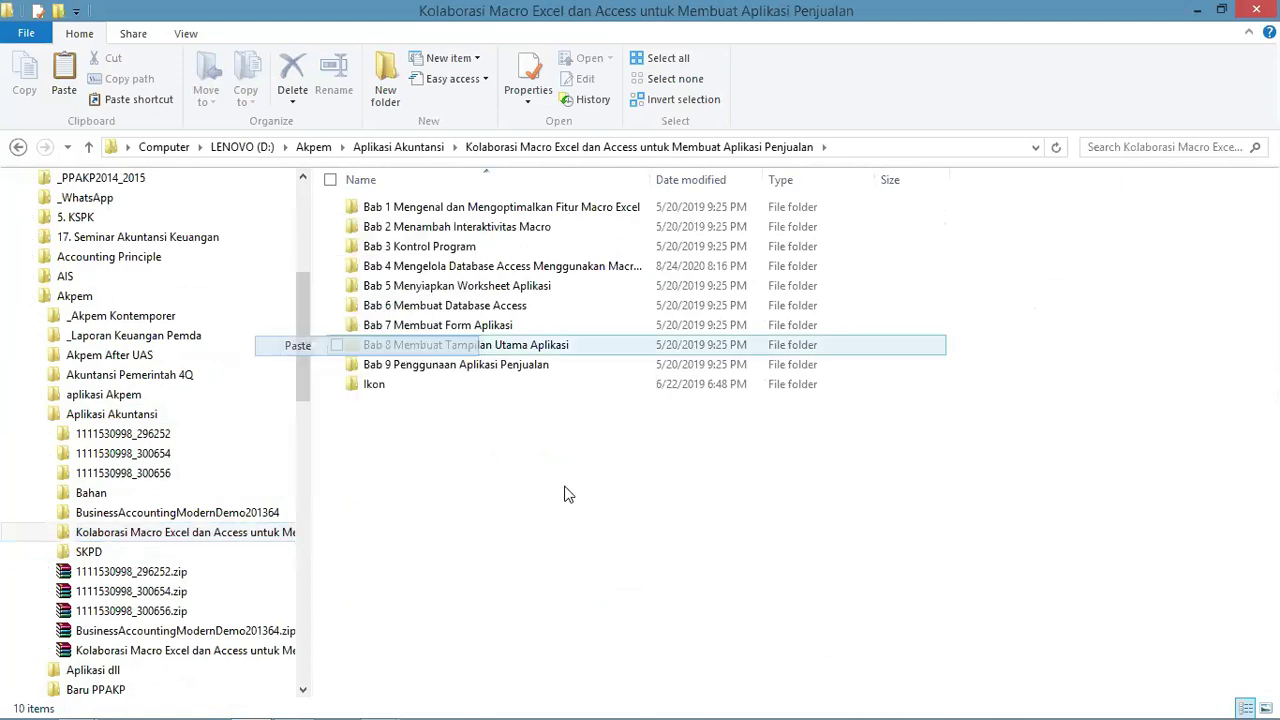
# Rename the pasted file to Aplikasi Akuntansi SKPD versi isi200911.accde
pyautogui.click(488, 410)
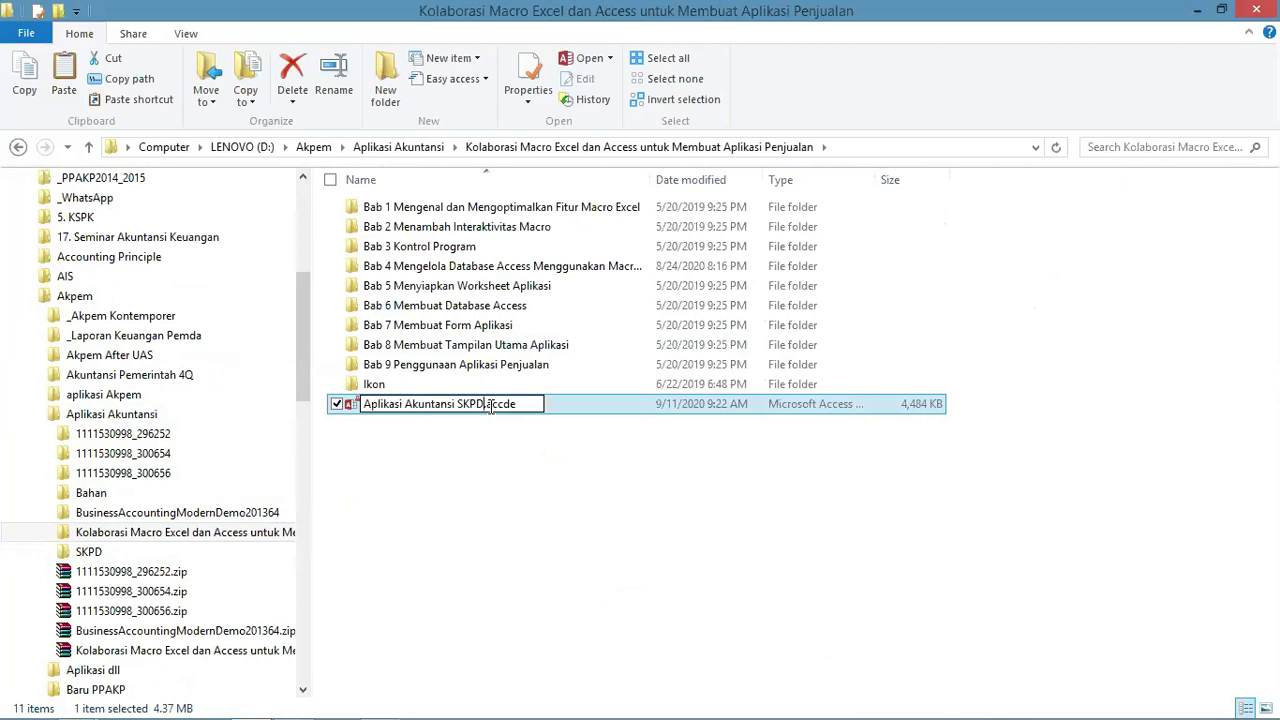
pyautogui.write('Versi isi')
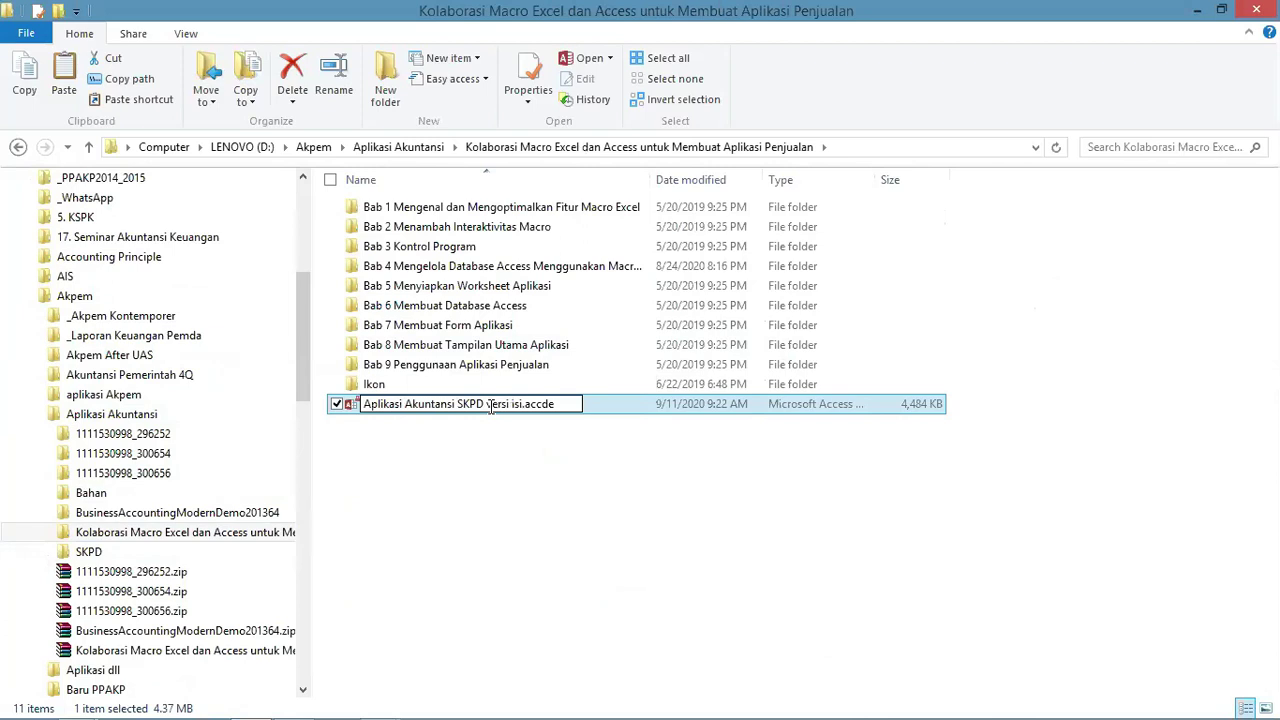
pyautogui.write('200911')
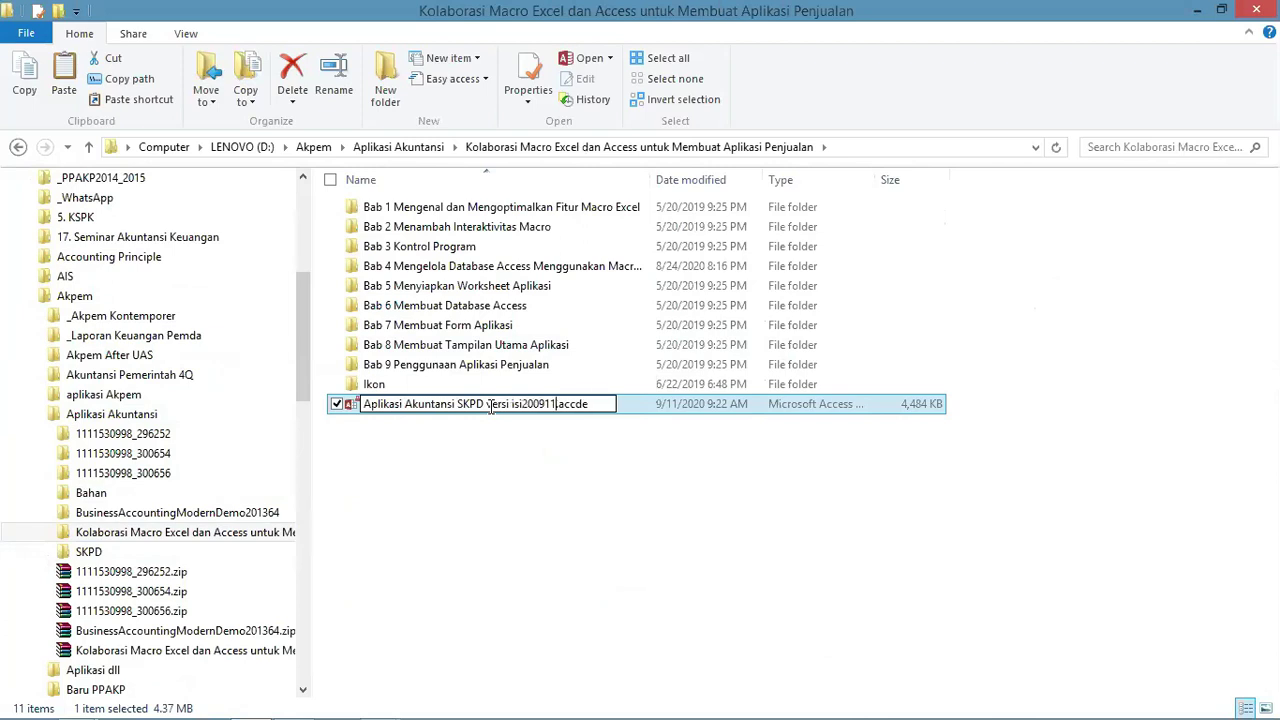
pyautogui.click(498, 481)
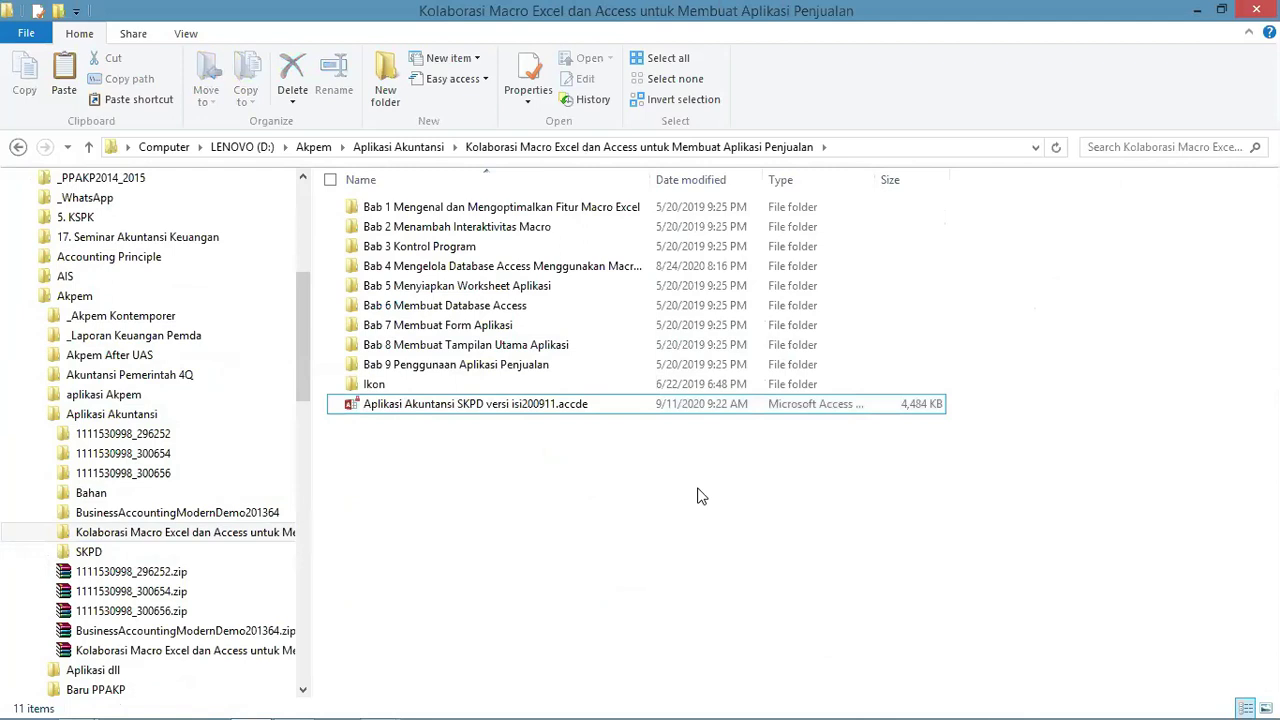
# Return to the Aplikasi Akuntansi SKPD 1.0 folder on drive C: and open Aplikasi Akuntansi SKPD.accde
pyautogui.hotkey('alt', 'Tab')
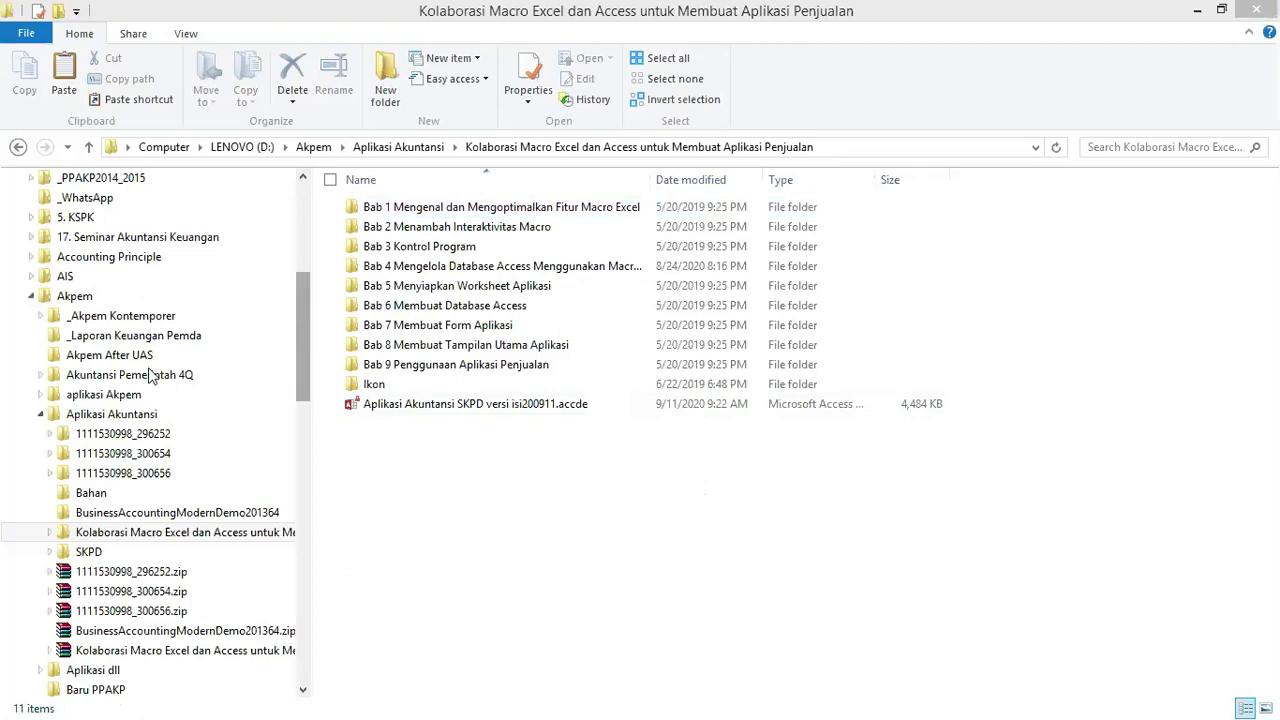
pyautogui.click(20, 403)
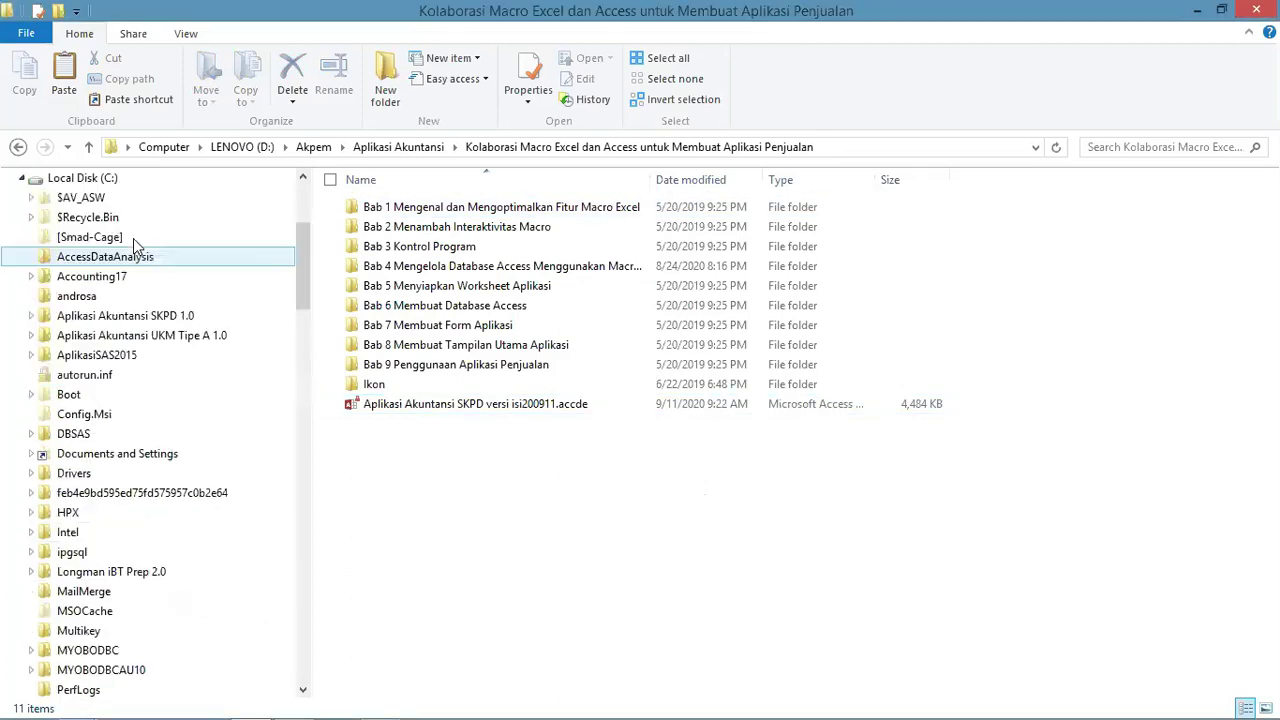
pyautogui.click(175, 316)
pyautogui.click(532, 229)
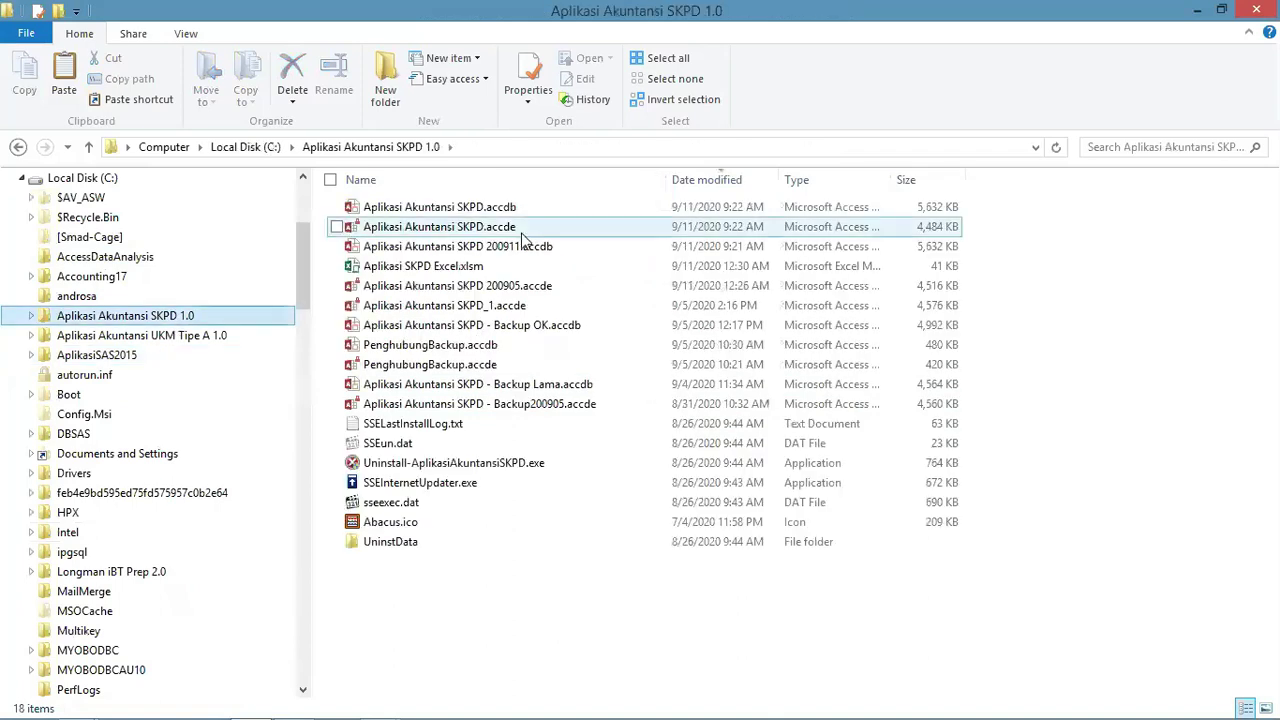
pyautogui.click(512, 229)
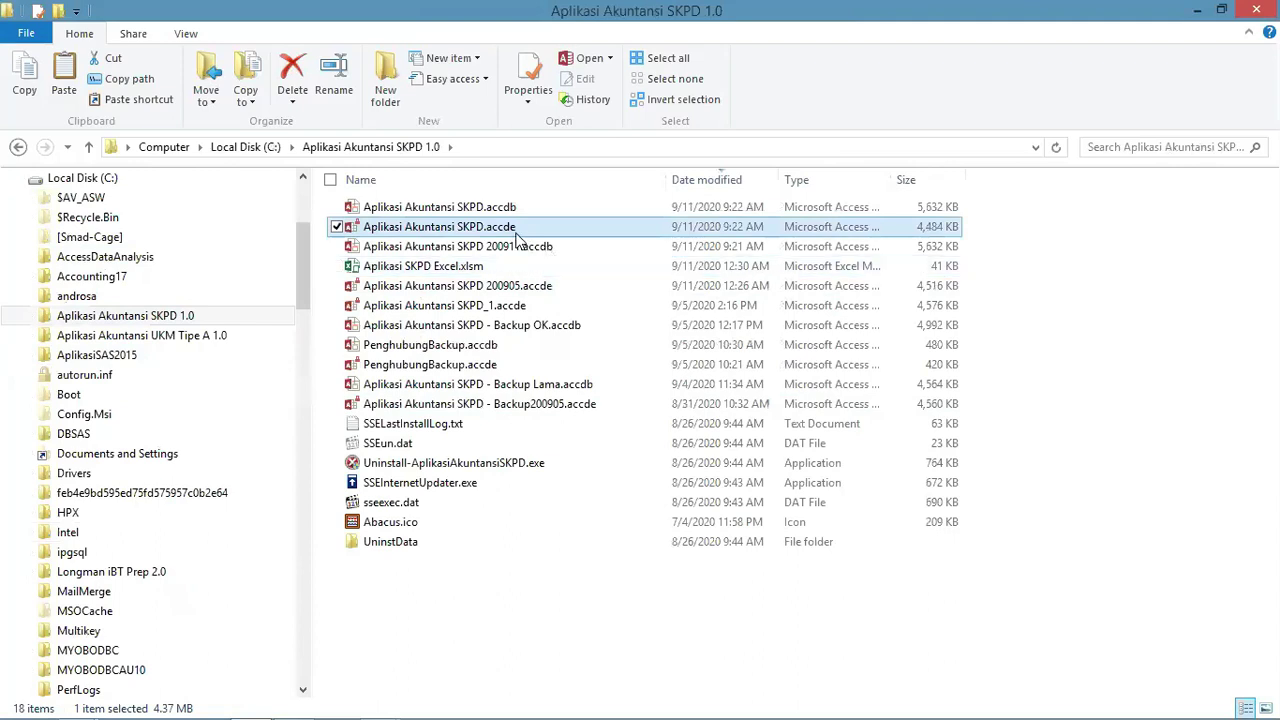
pyautogui.doubleClick(512, 229)
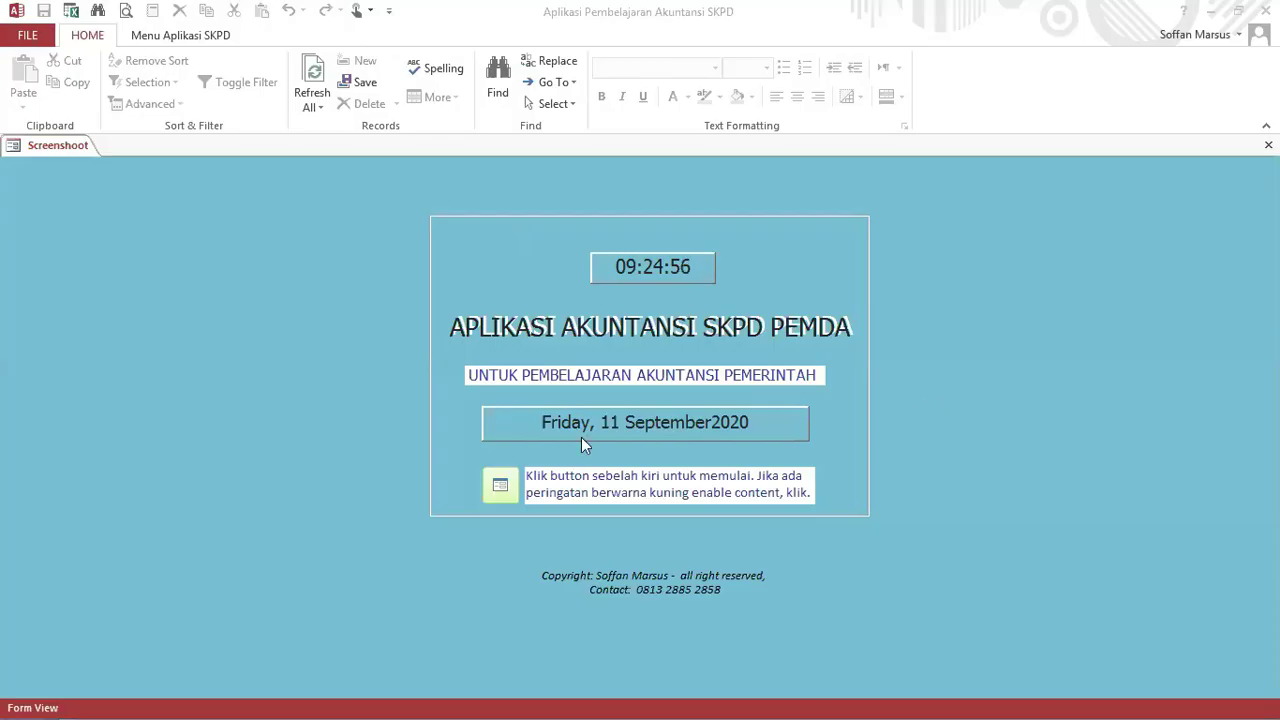
# Start the accounting application and open its backup form through the journal input mode menu
pyautogui.click(499, 488)
pyautogui.click(502, 489)
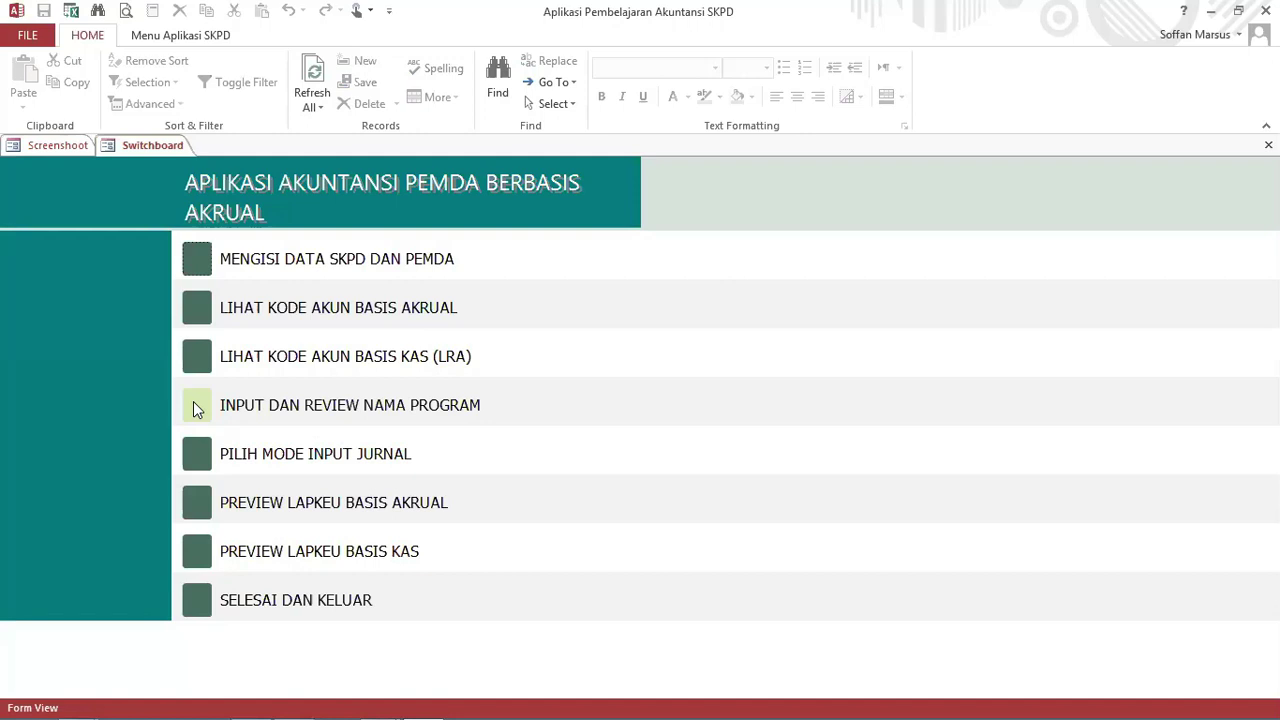
pyautogui.click(195, 453)
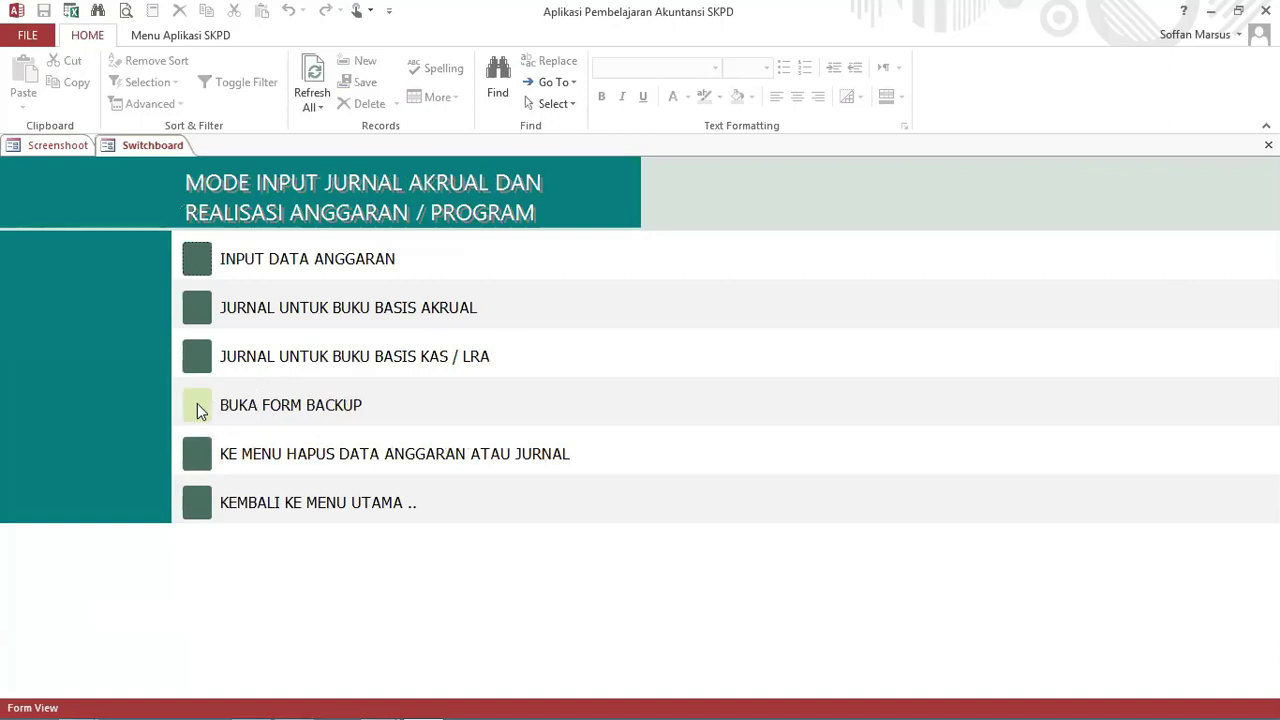
pyautogui.click(519, 391)
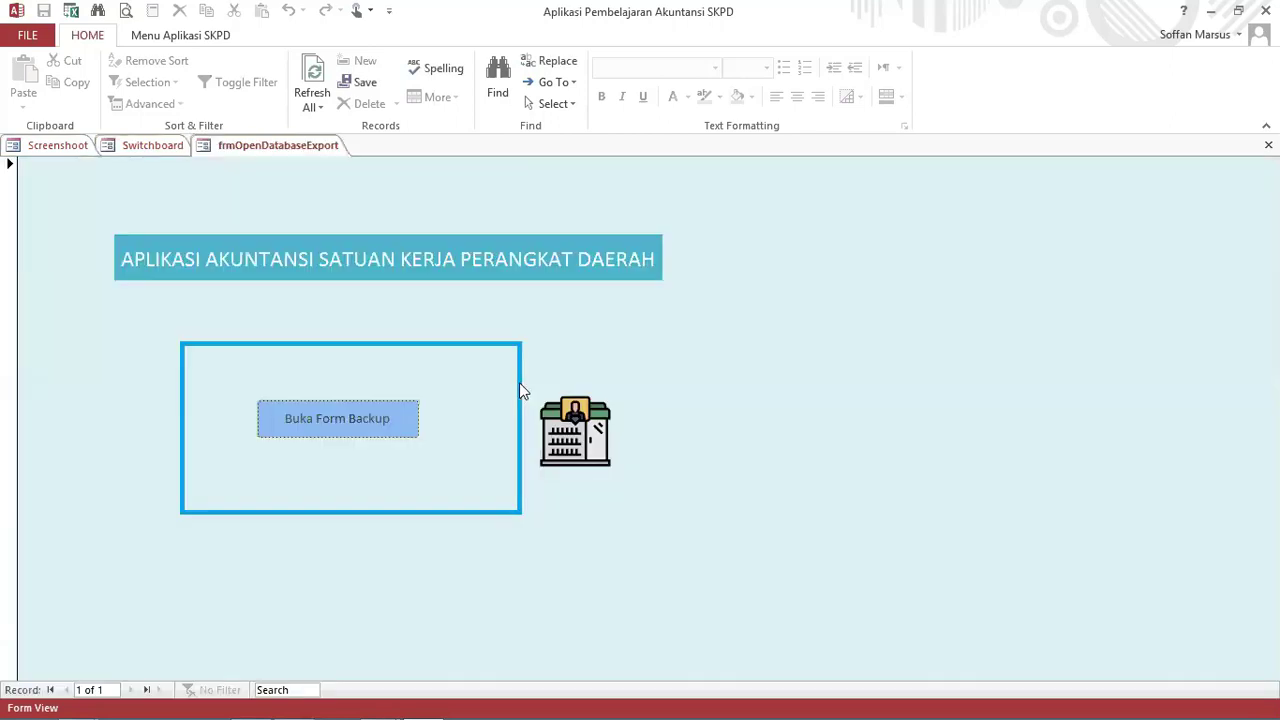
pyautogui.click(339, 418)
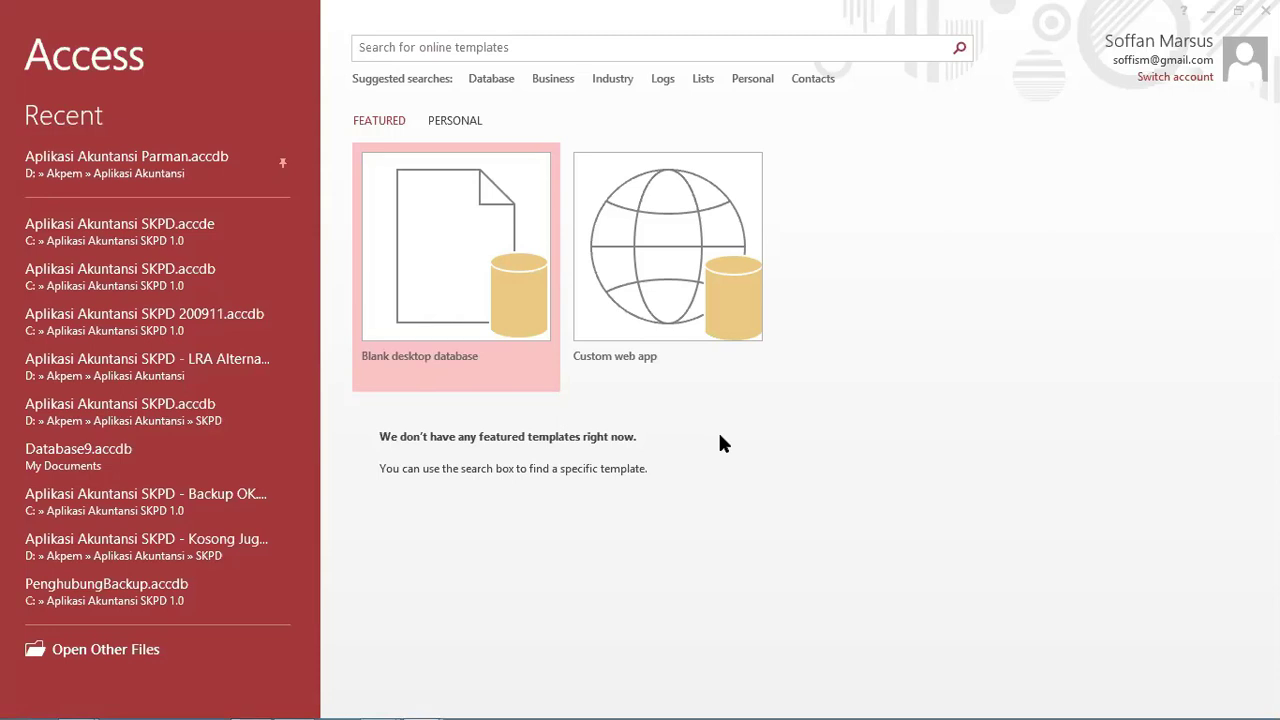
# Reopen the recent Aplikasi Akuntansi SKPD.accde from drive C: and go to the journal input mode menu
pyautogui.click(187, 232)
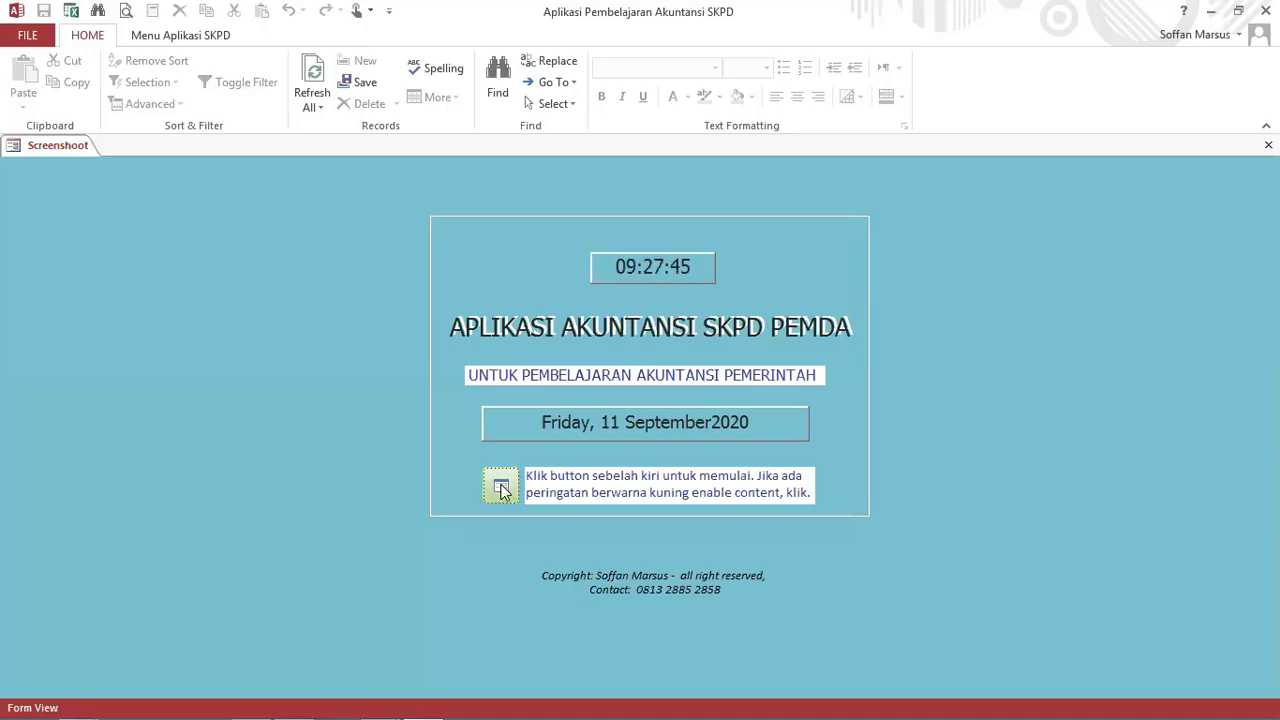
pyautogui.click(501, 488)
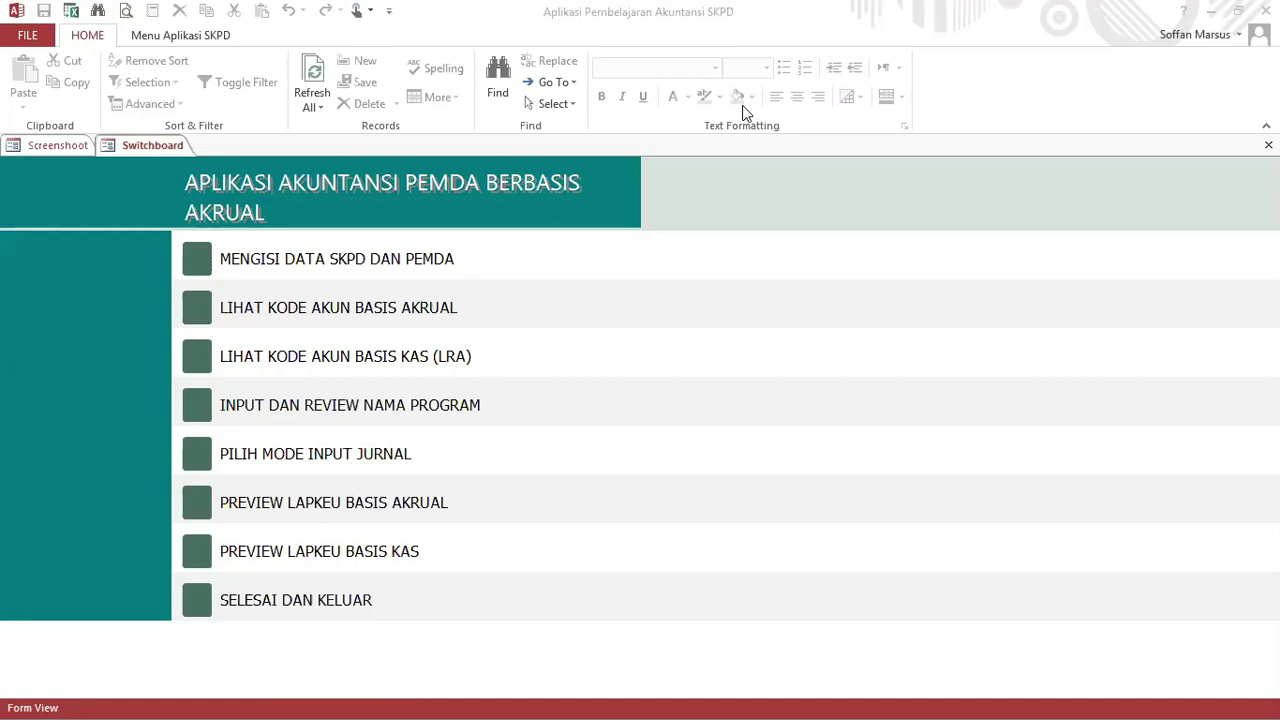
pyautogui.click(199, 500)
pyautogui.click(197, 455)
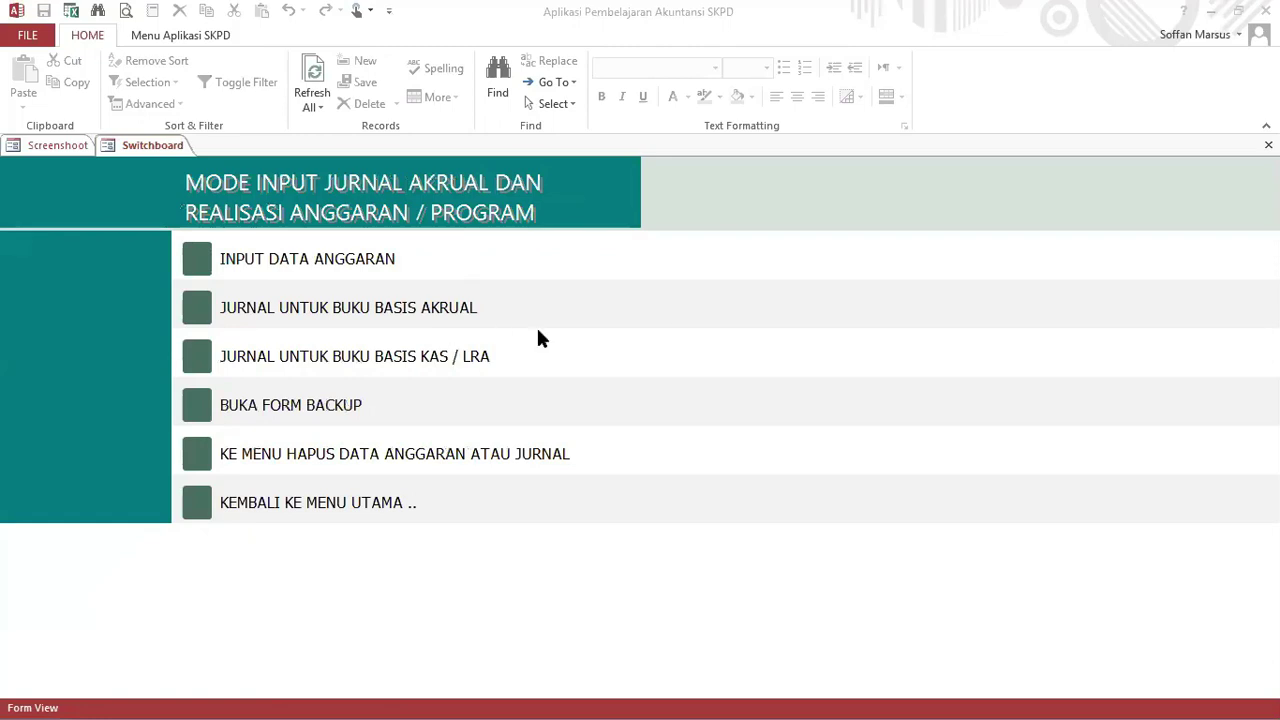
# Open the budget and journal data deletion menu and delete the accrual journal transactions
pyautogui.click(205, 451)
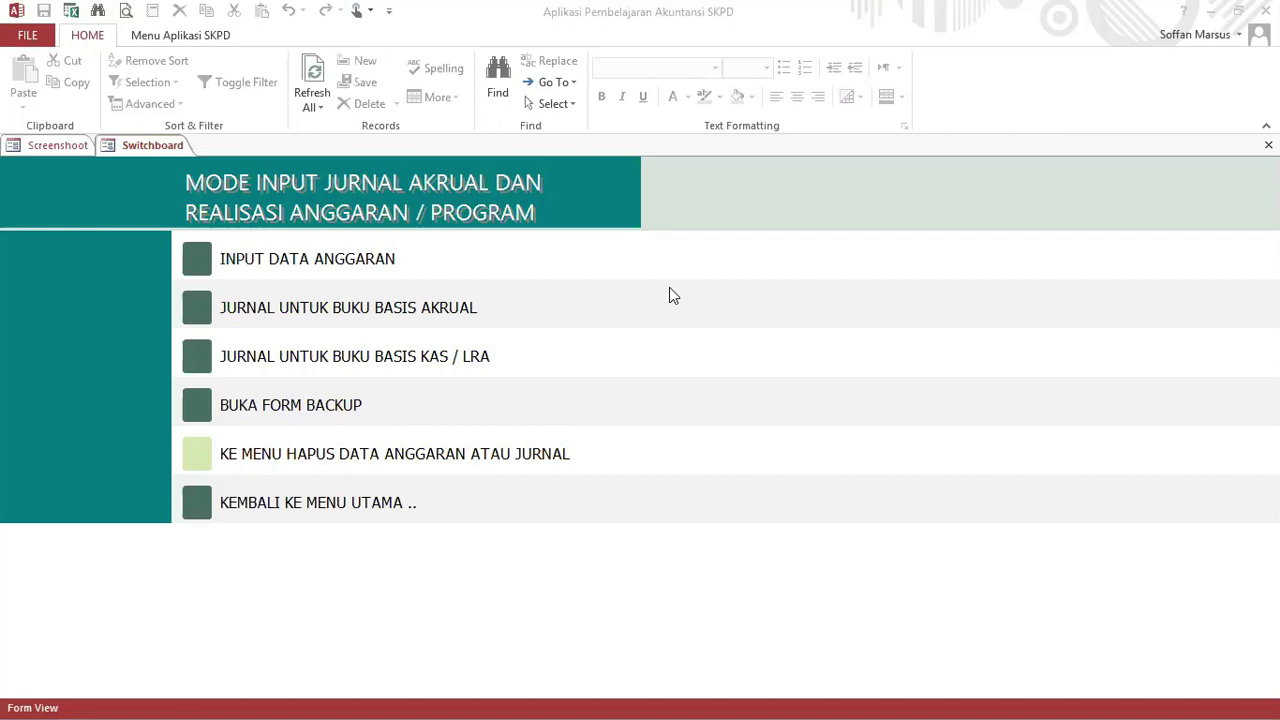
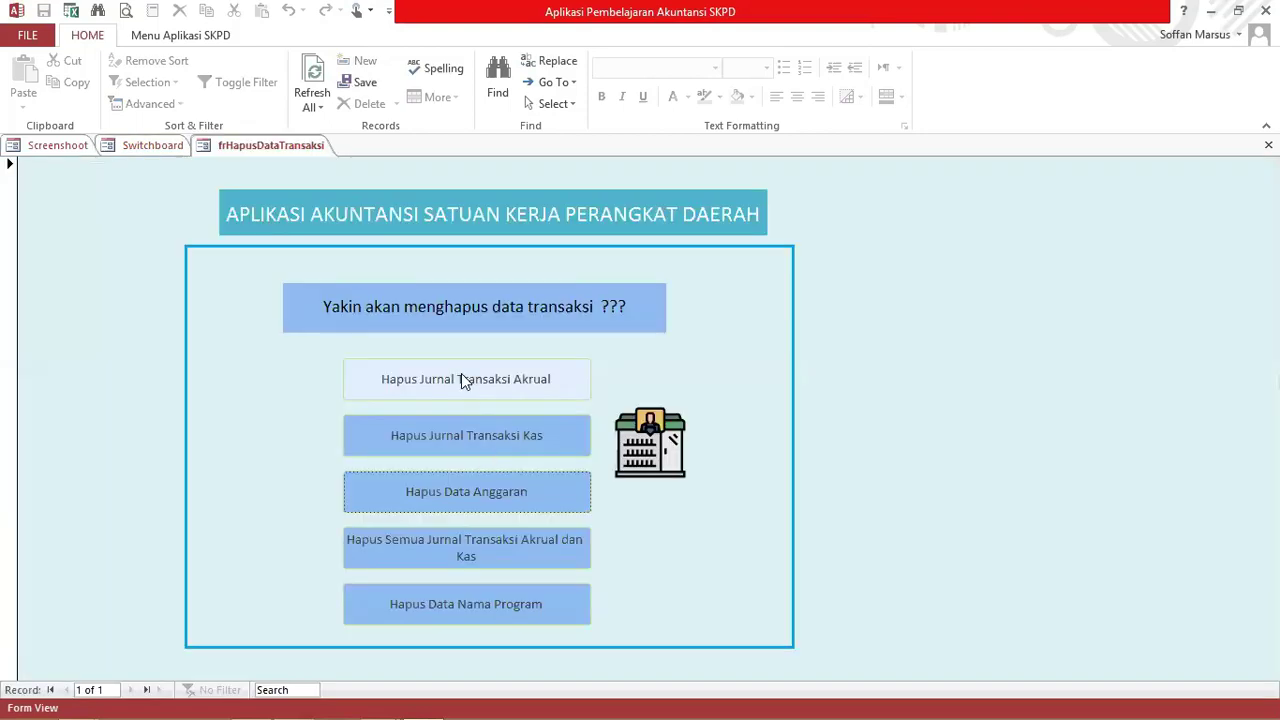
pyautogui.click(461, 378)
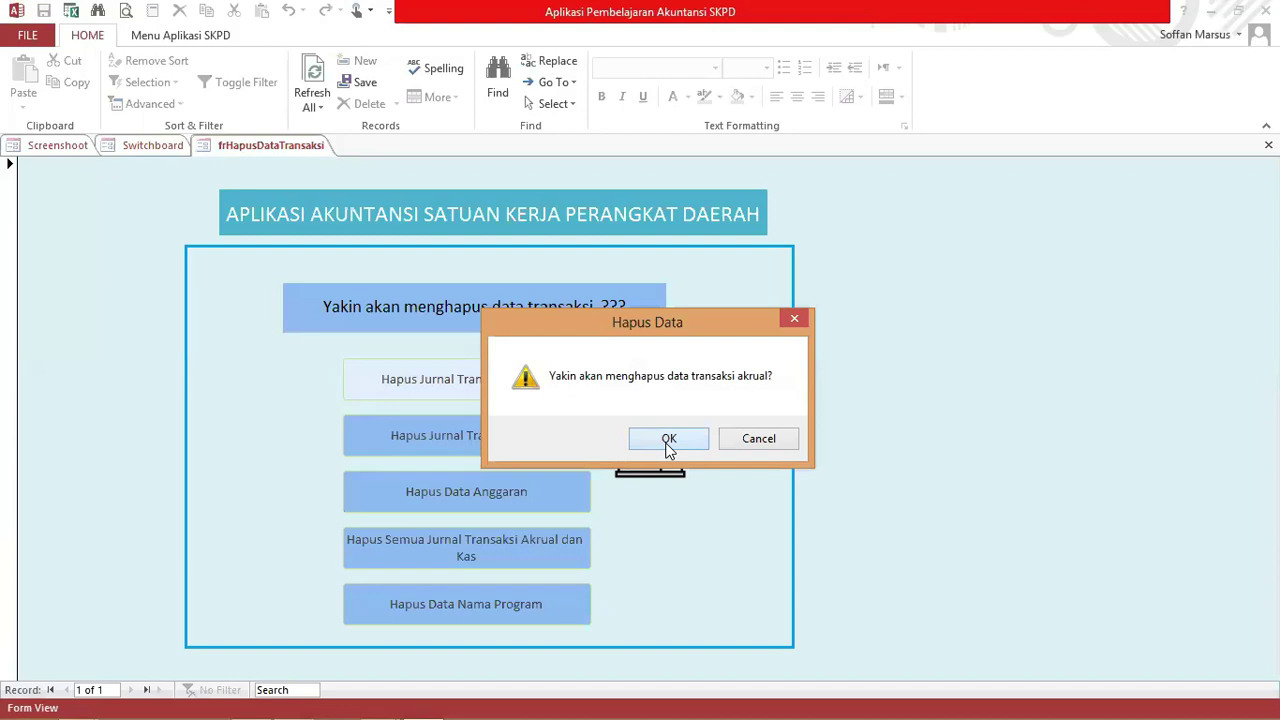
pyautogui.click(668, 440)
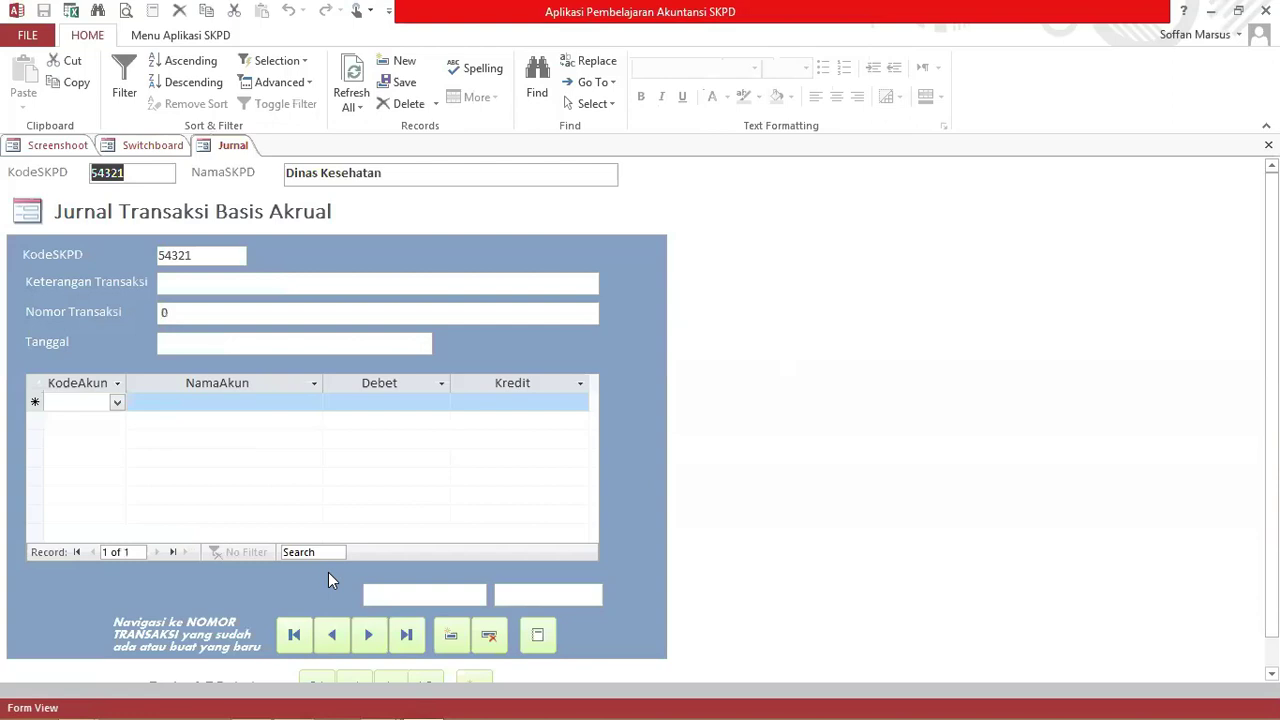
# Check the accrual-basis transaction journal for remaining records by moving to the next transaction
pyautogui.click(377, 633)
pyautogui.hotkey('alt', 'Tab')
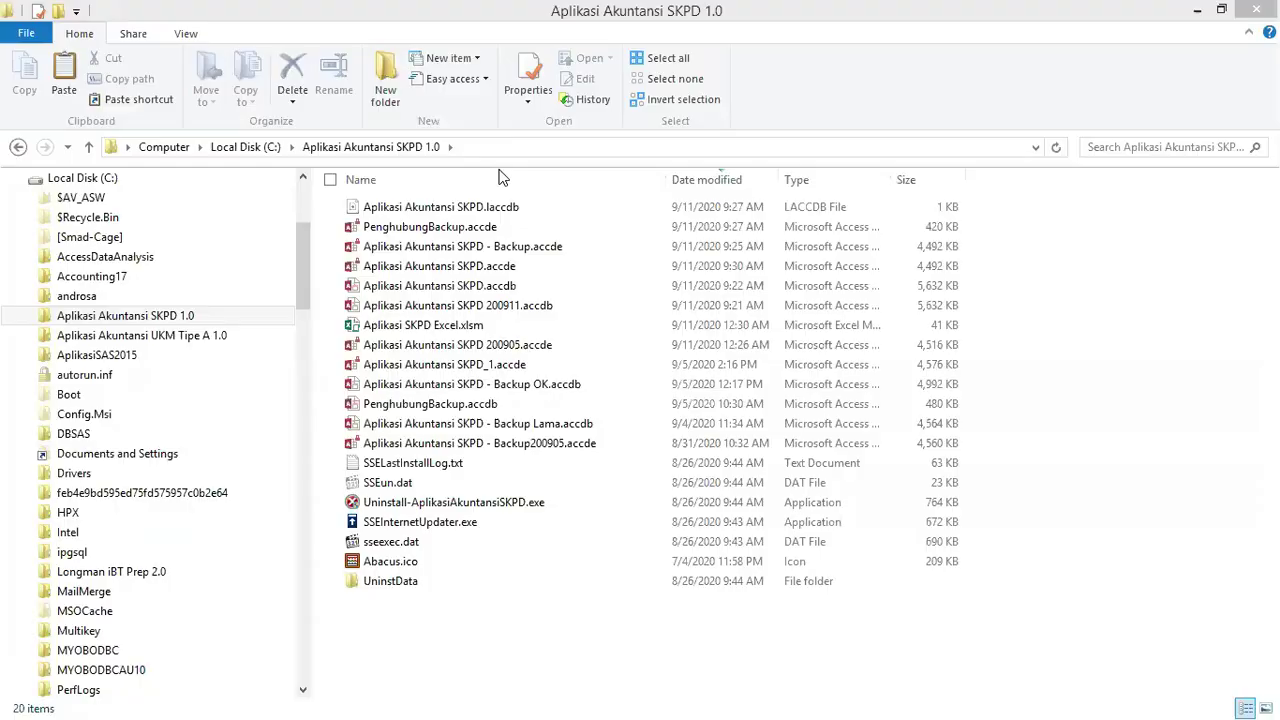
pyautogui.hotkey('alt', 'Tab')
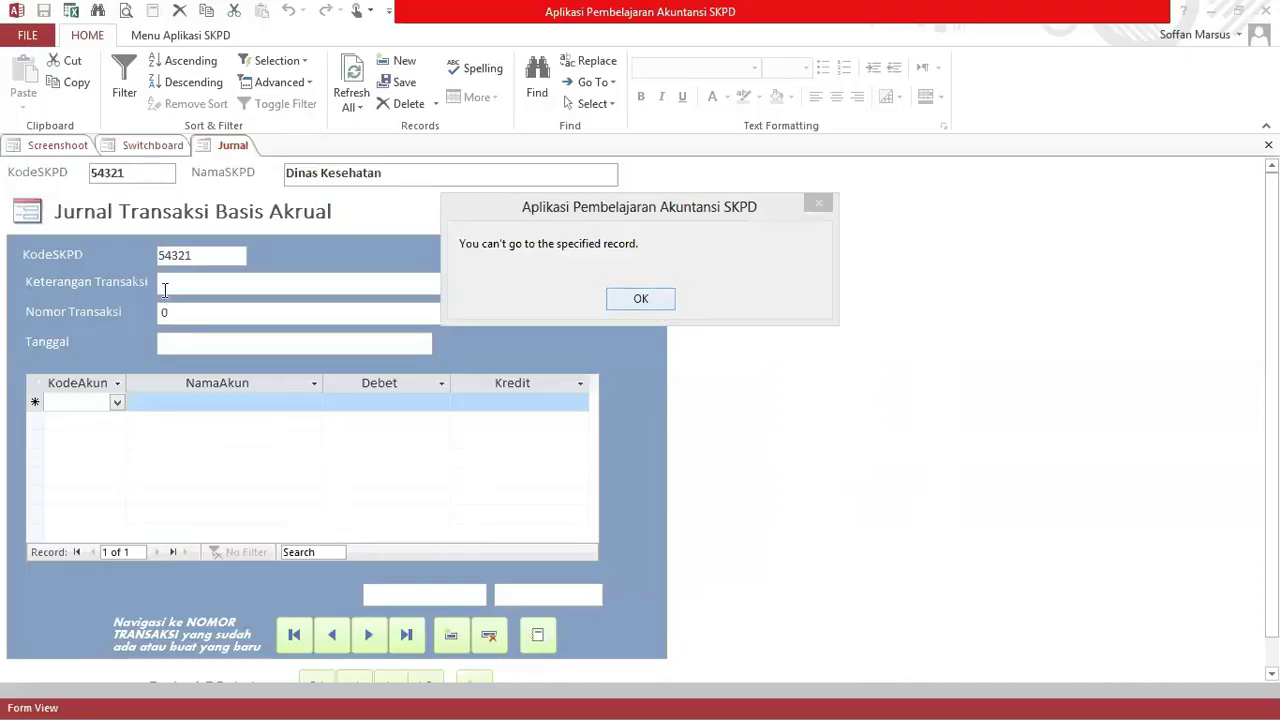
# Add a new accrual-basis journal transaction with the description Neraca Awal and the date 1/1/16
pyautogui.click(643, 300)
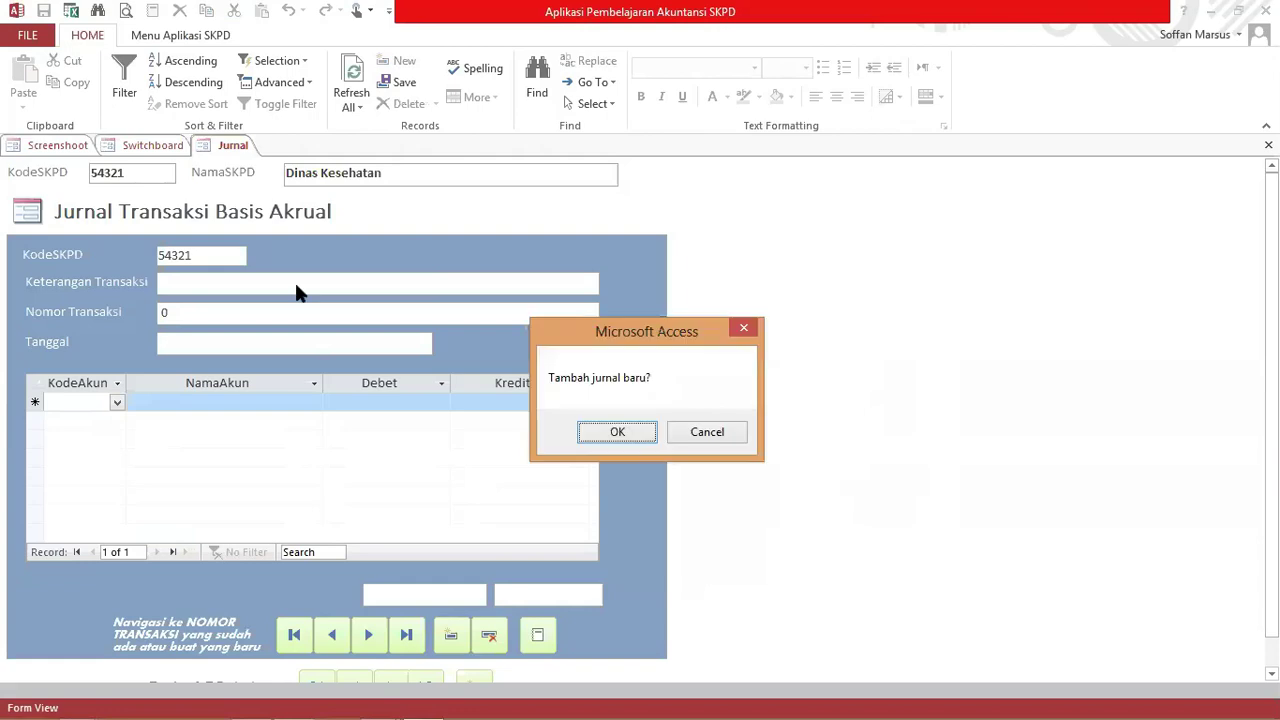
pyautogui.click(617, 433)
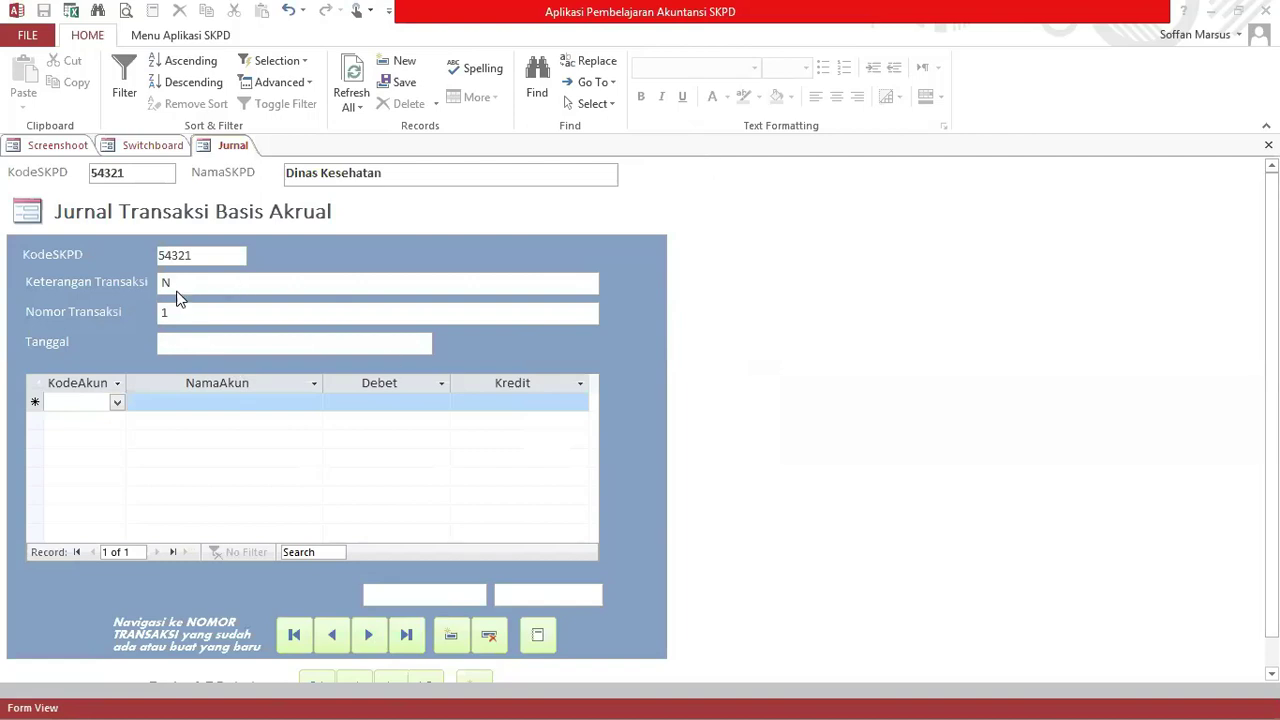
pyautogui.click(145, 283)
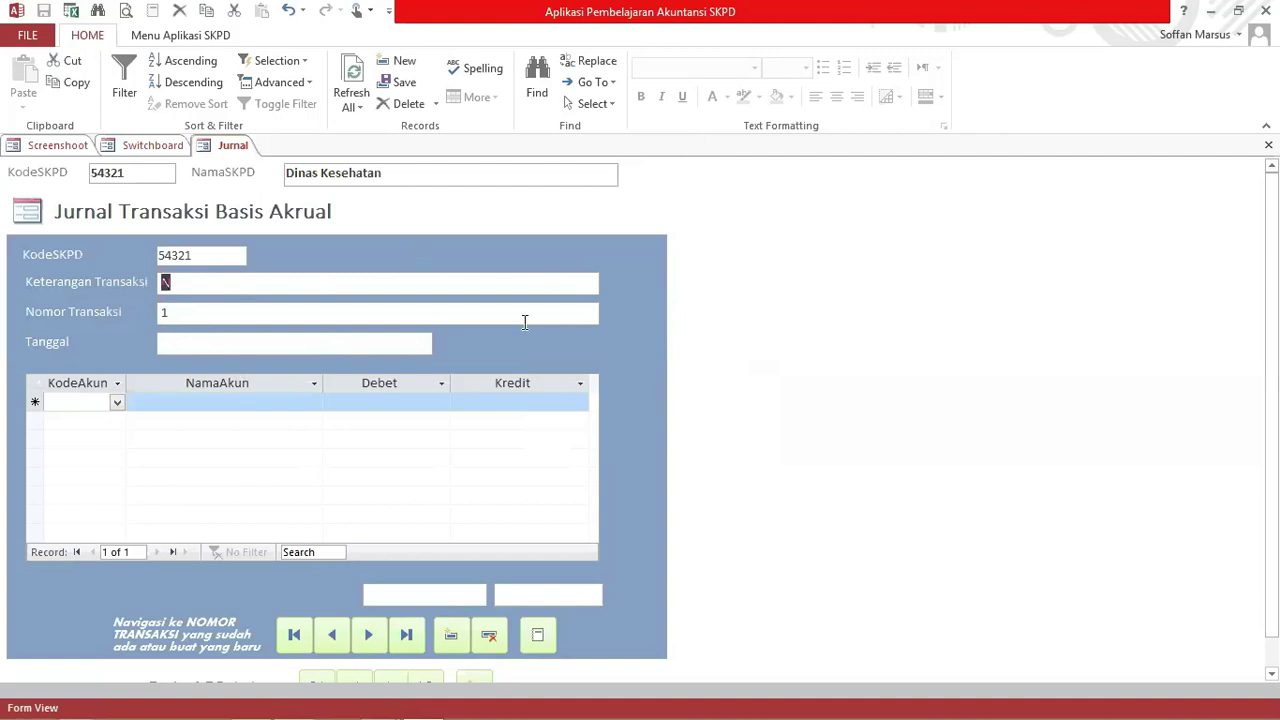
pyautogui.write('Neraca Awal')
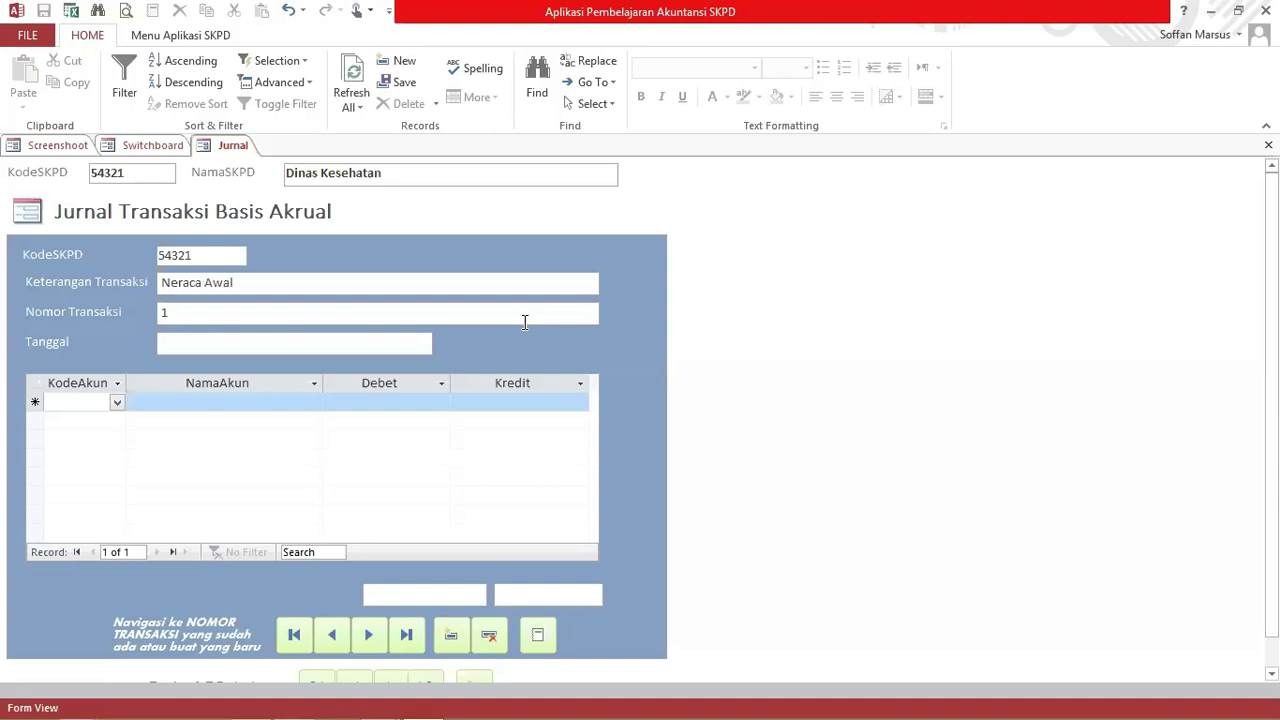
pyautogui.click(266, 340)
pyautogui.write('1/1/16')
pyautogui.press('Return')
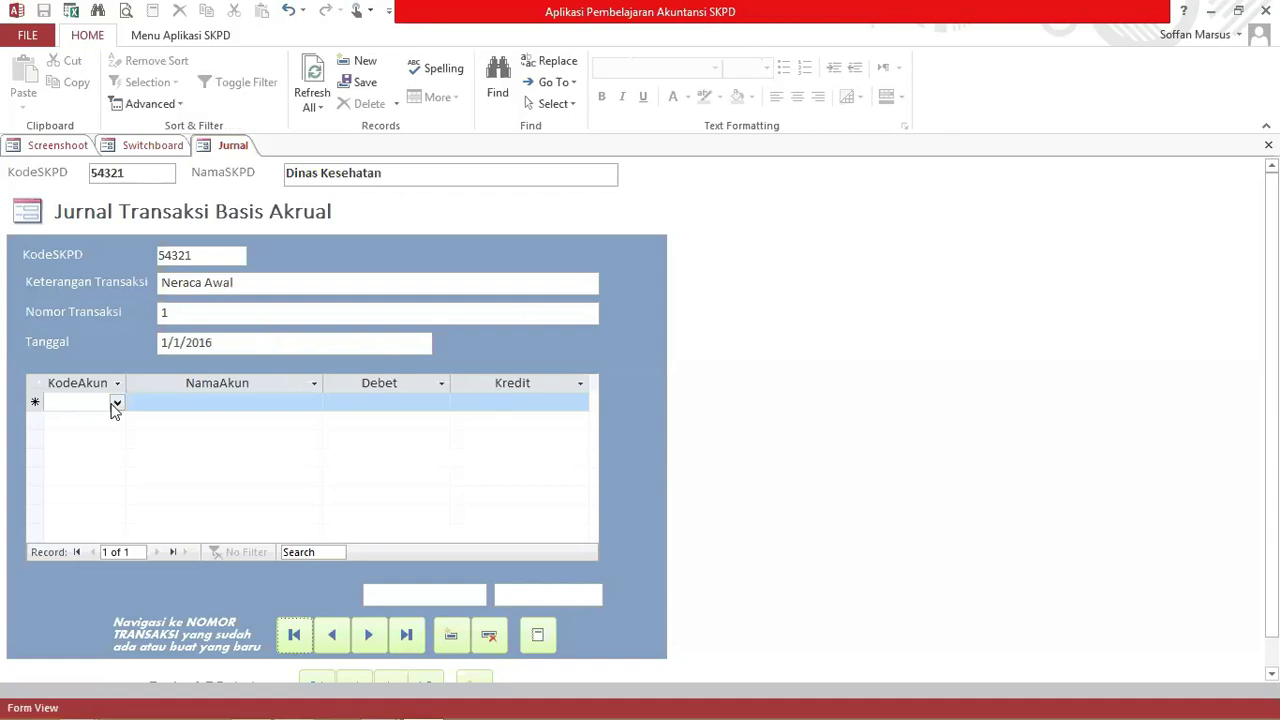
# Add the accounts 11103 Kas di Bendahara Pengeluaran and 13111 Tanah Untuk Bangunan Gedung as the journal's first two lines
pyautogui.click(116, 403)
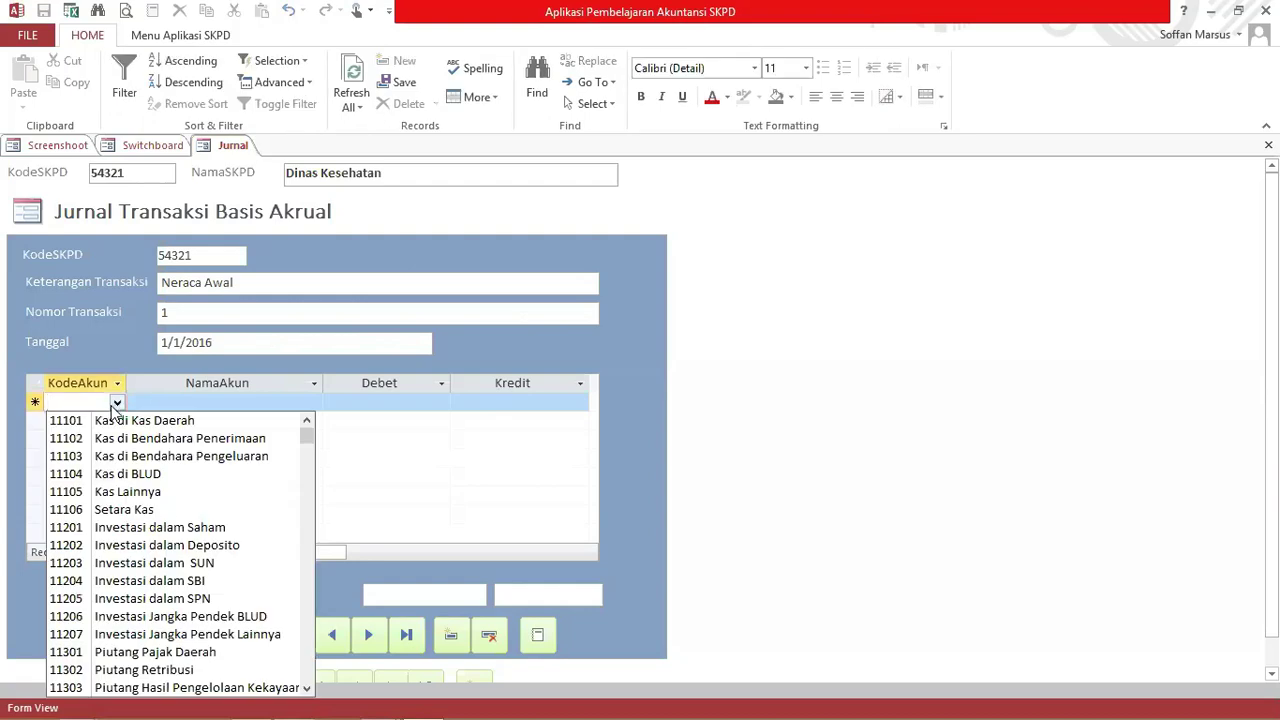
pyautogui.click(132, 456)
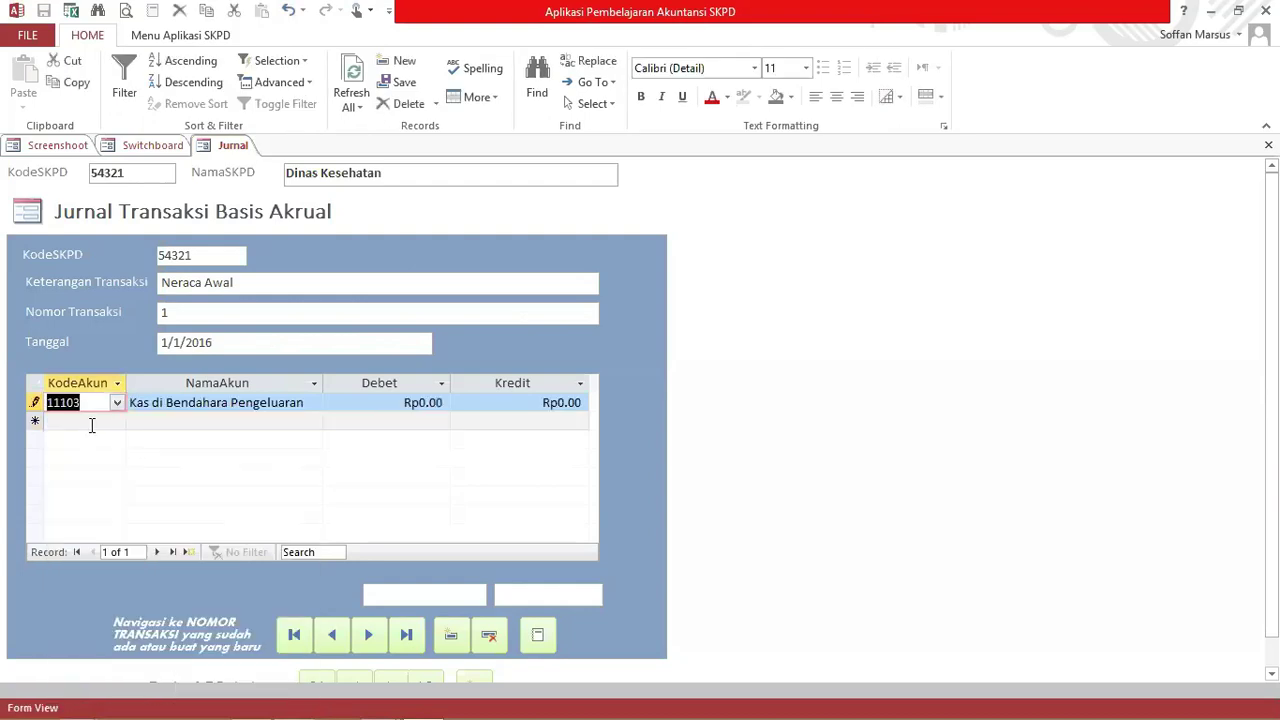
pyautogui.click(91, 423)
pyautogui.click(116, 422)
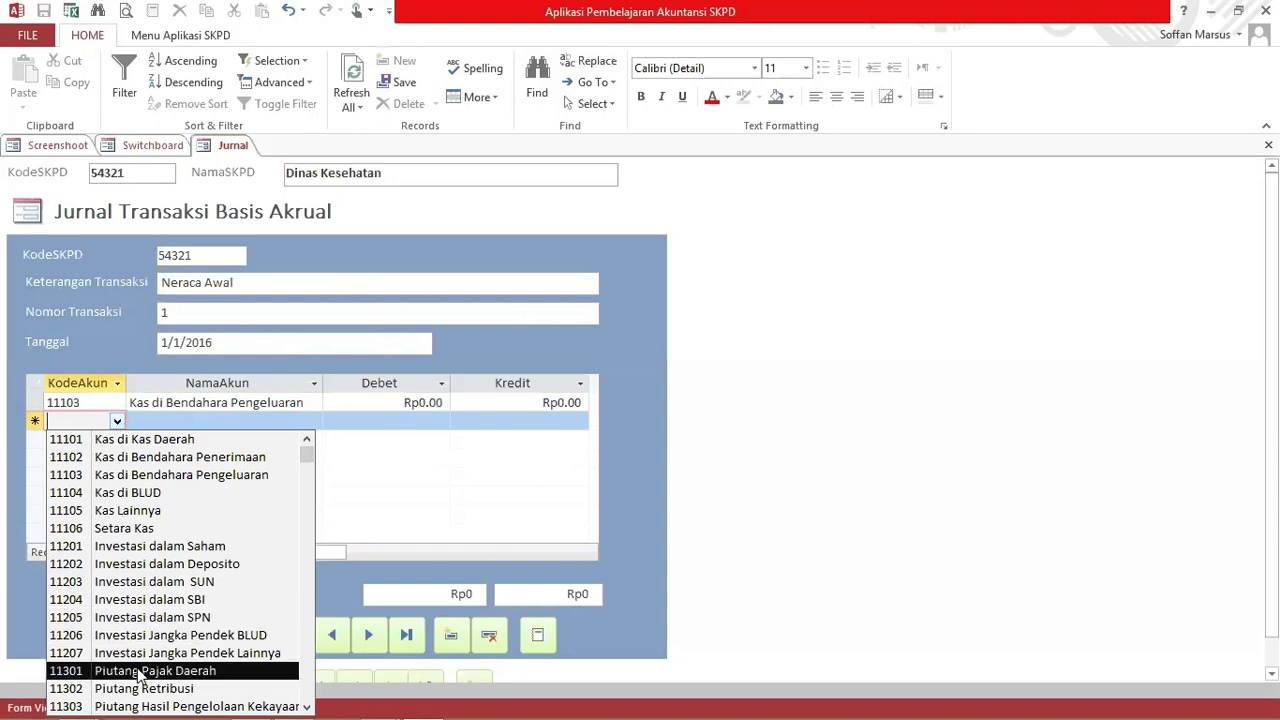
pyautogui.click(309, 490)
pyautogui.click(309, 530)
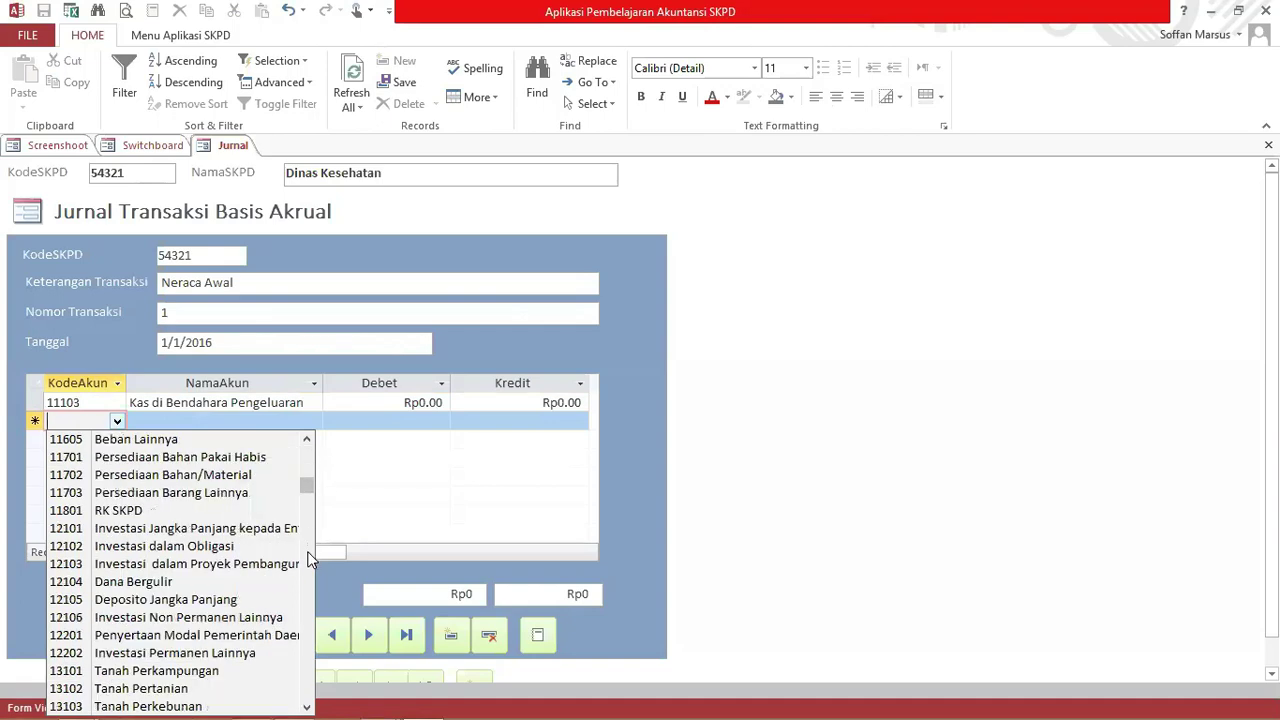
pyautogui.click(309, 556)
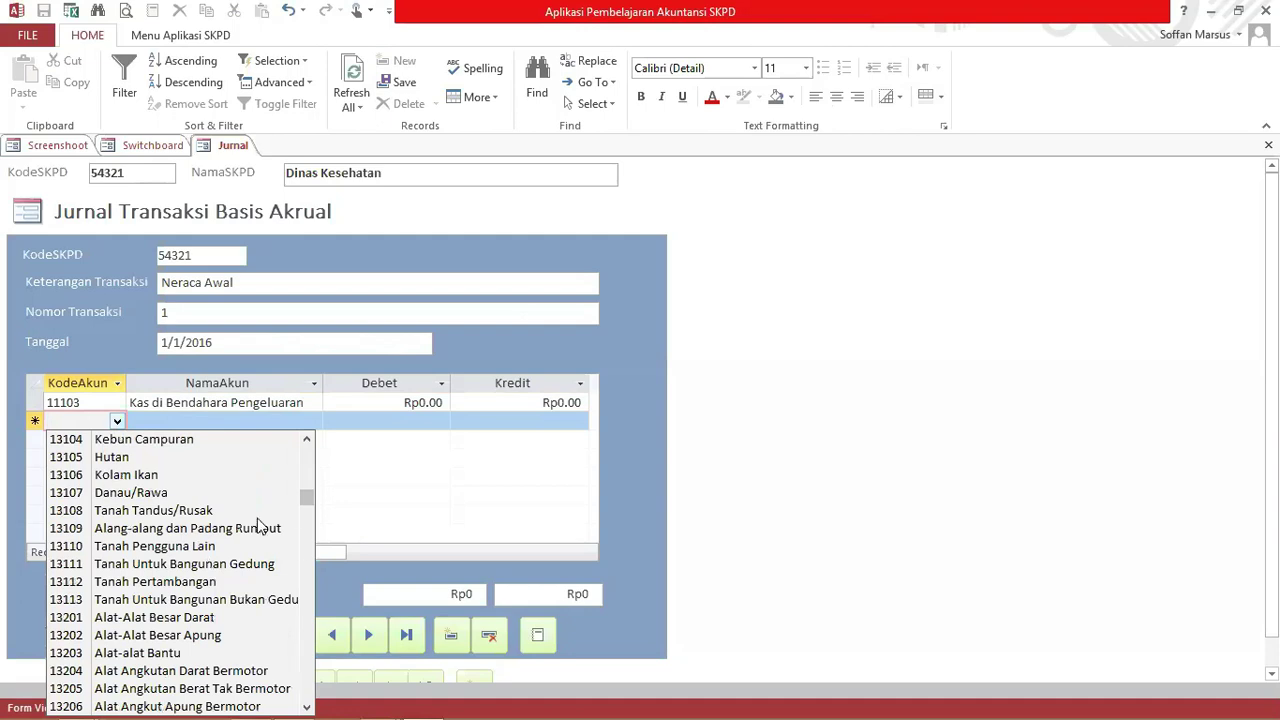
pyautogui.click(234, 566)
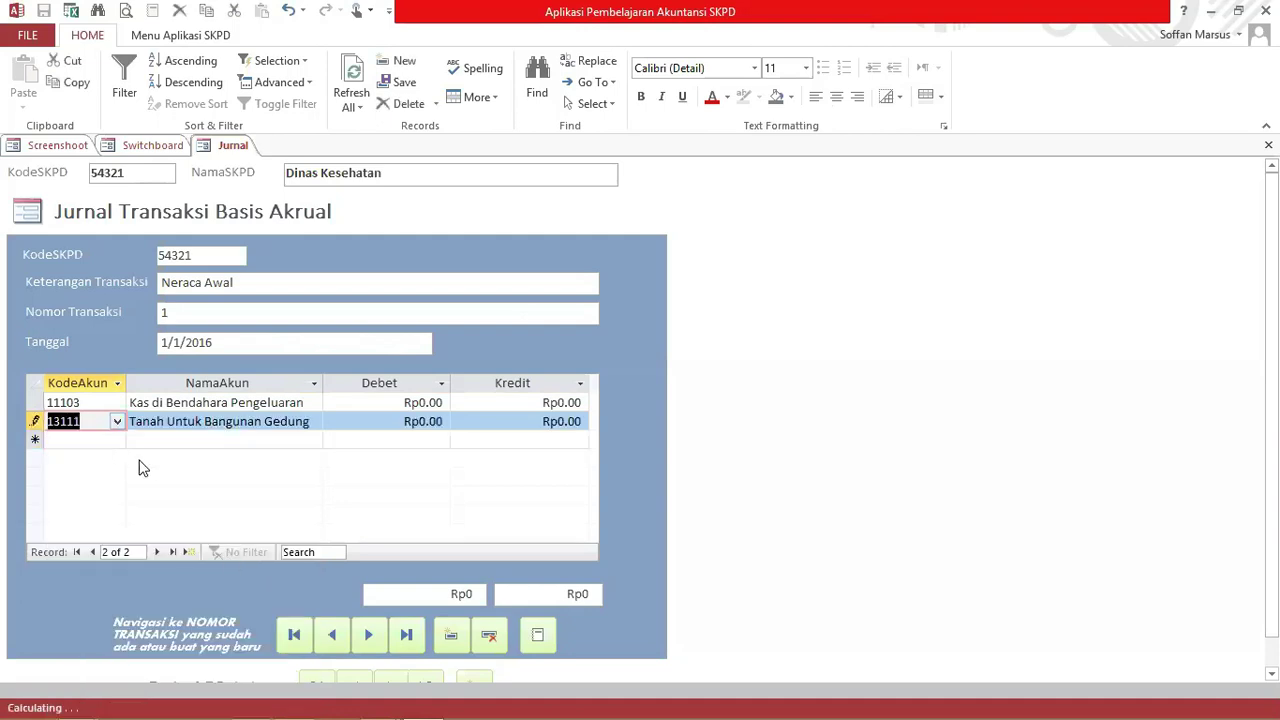
# Add account 31101 Ekuitas as the third line of the Neraca Awal journal
pyautogui.click(86, 444)
pyautogui.click(116, 441)
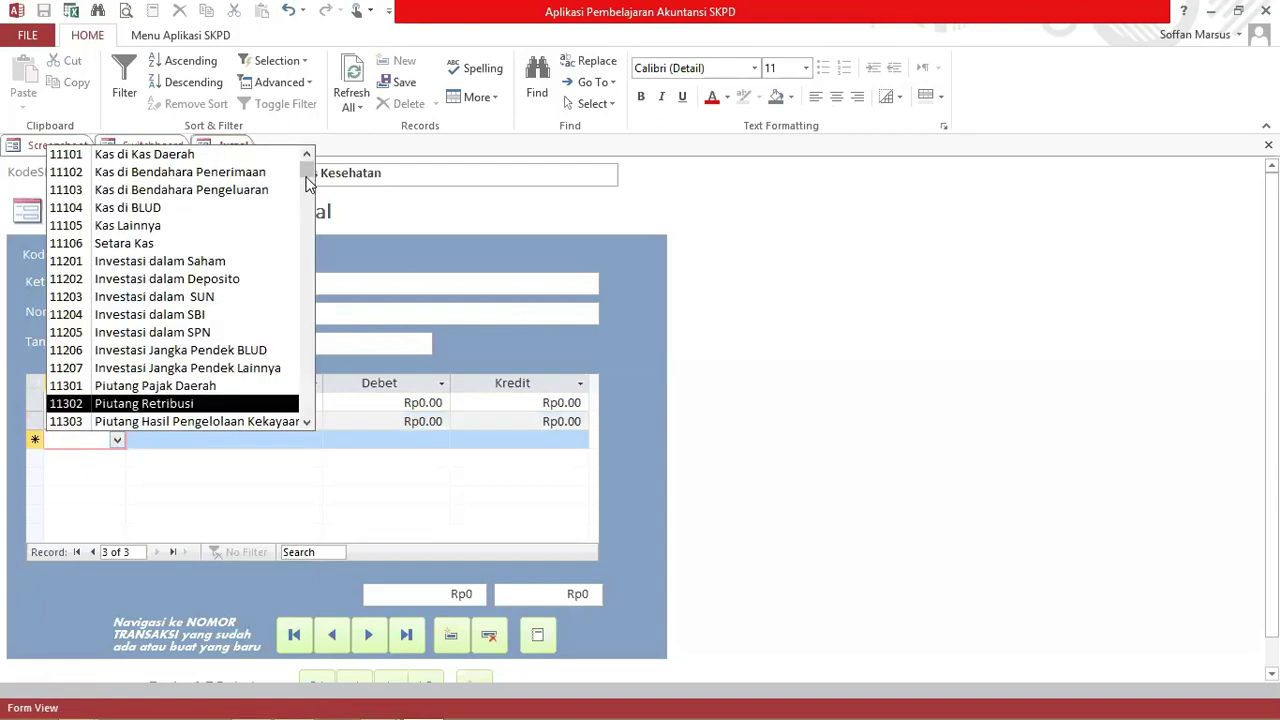
pyautogui.scroll(-3, 311, 264)
pyautogui.scroll(-5, 311, 270)
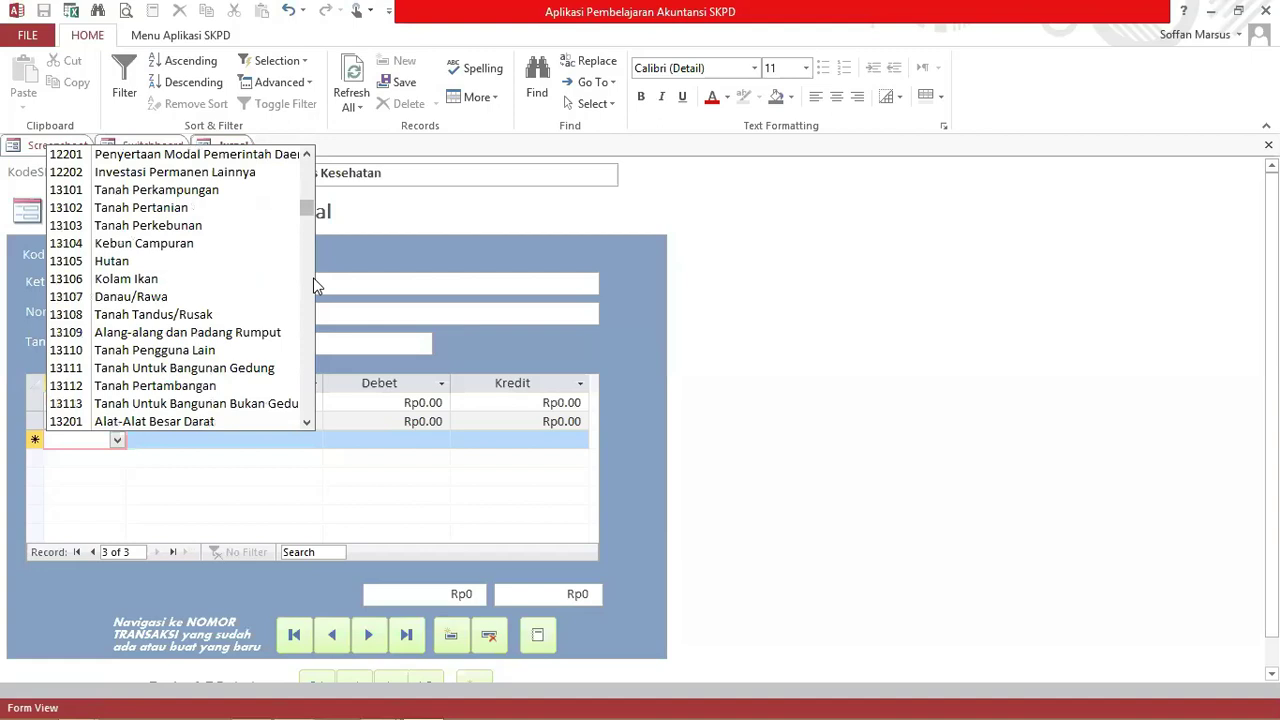
pyautogui.scroll(-10, 309, 280)
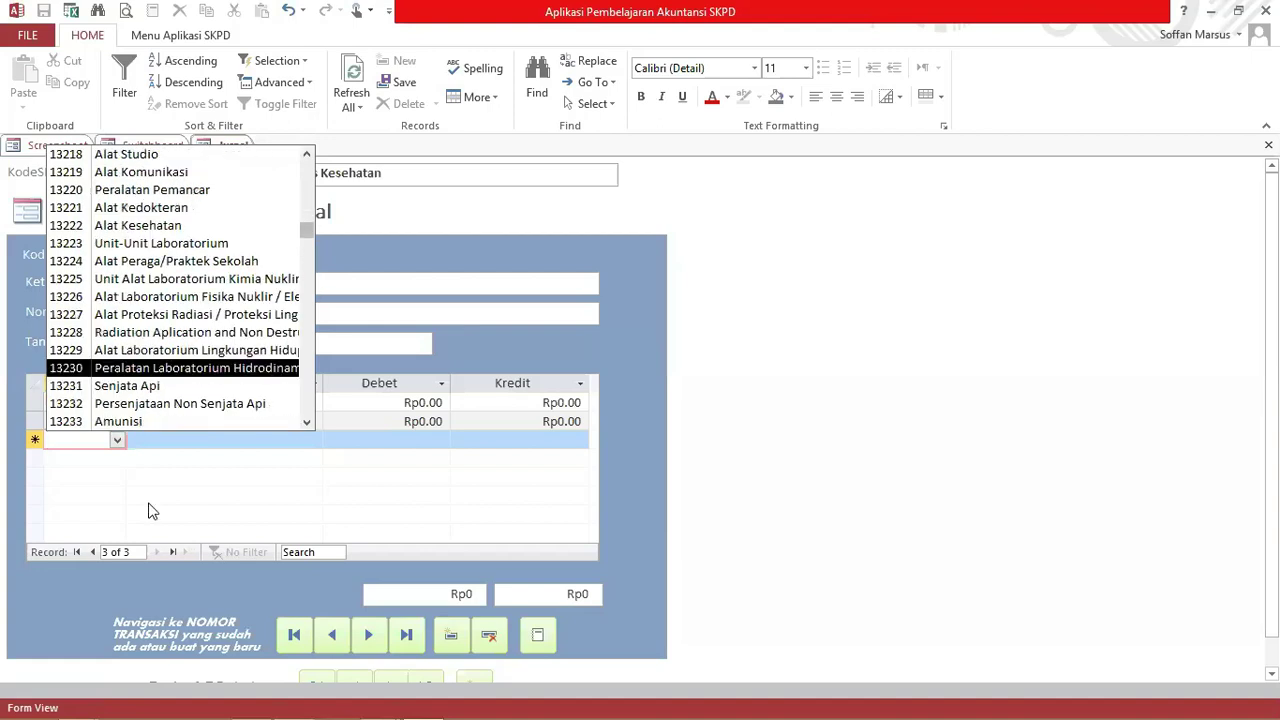
pyautogui.write('31101')
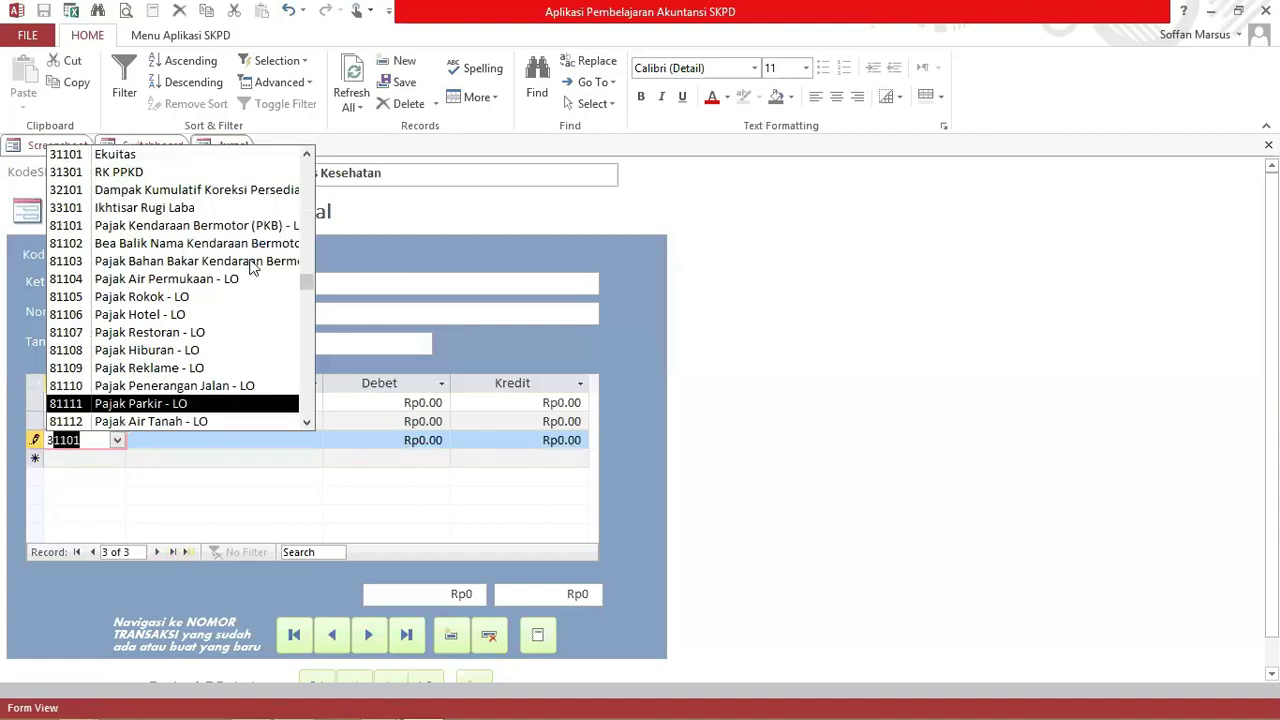
pyautogui.click(176, 159)
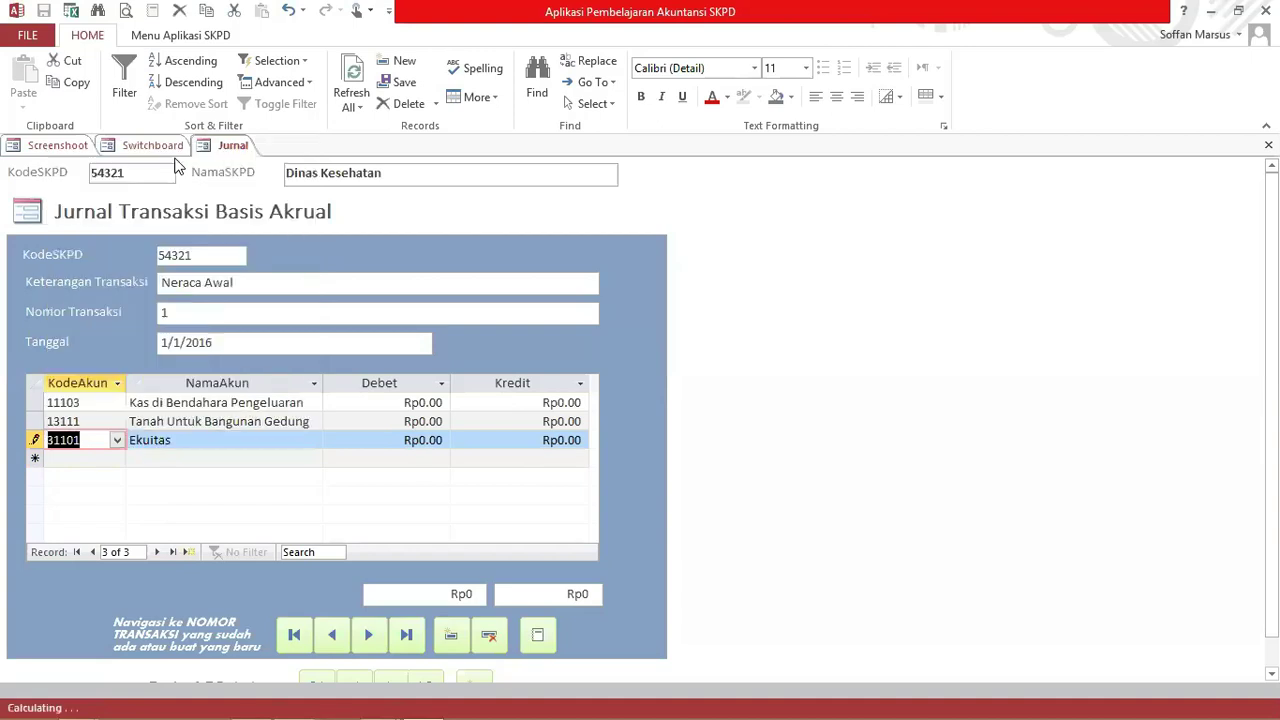
# Enter debits of 5000000 for account 11103 and 150000000 for 13111, and a credit of 155,000,000 for 31101 Ekuitas
pyautogui.click(350, 400)
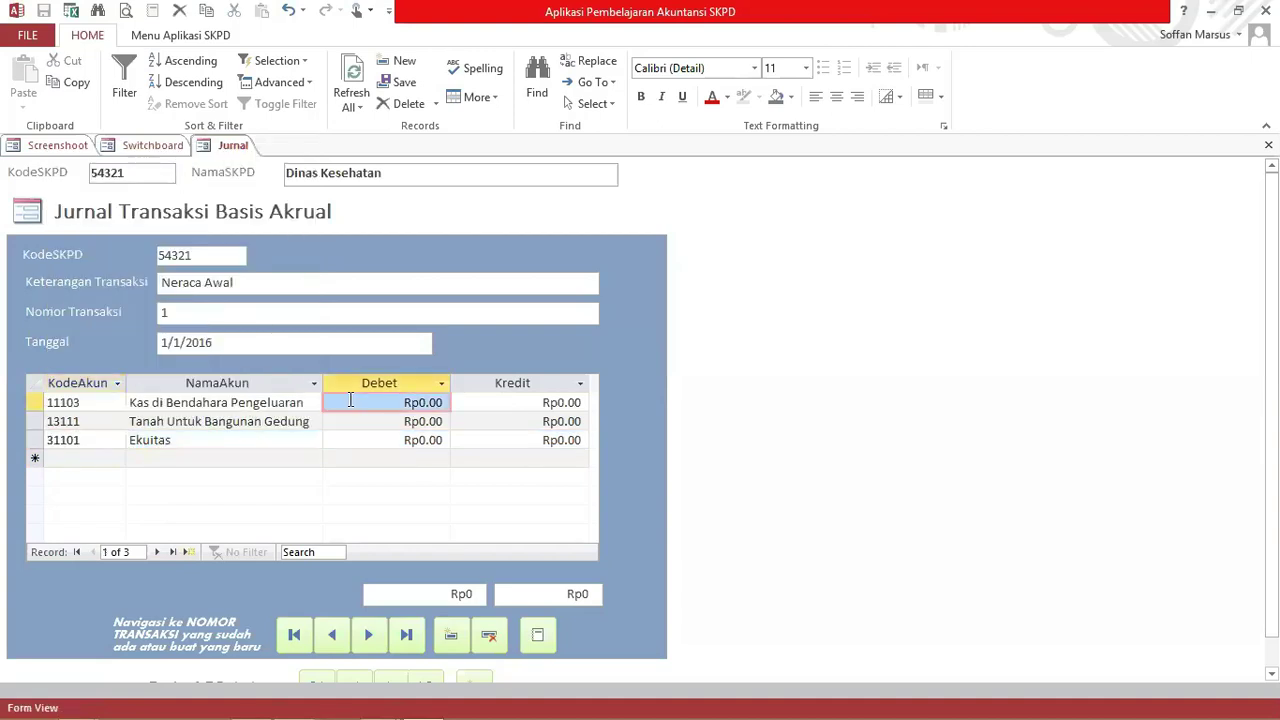
pyautogui.write('5000000')
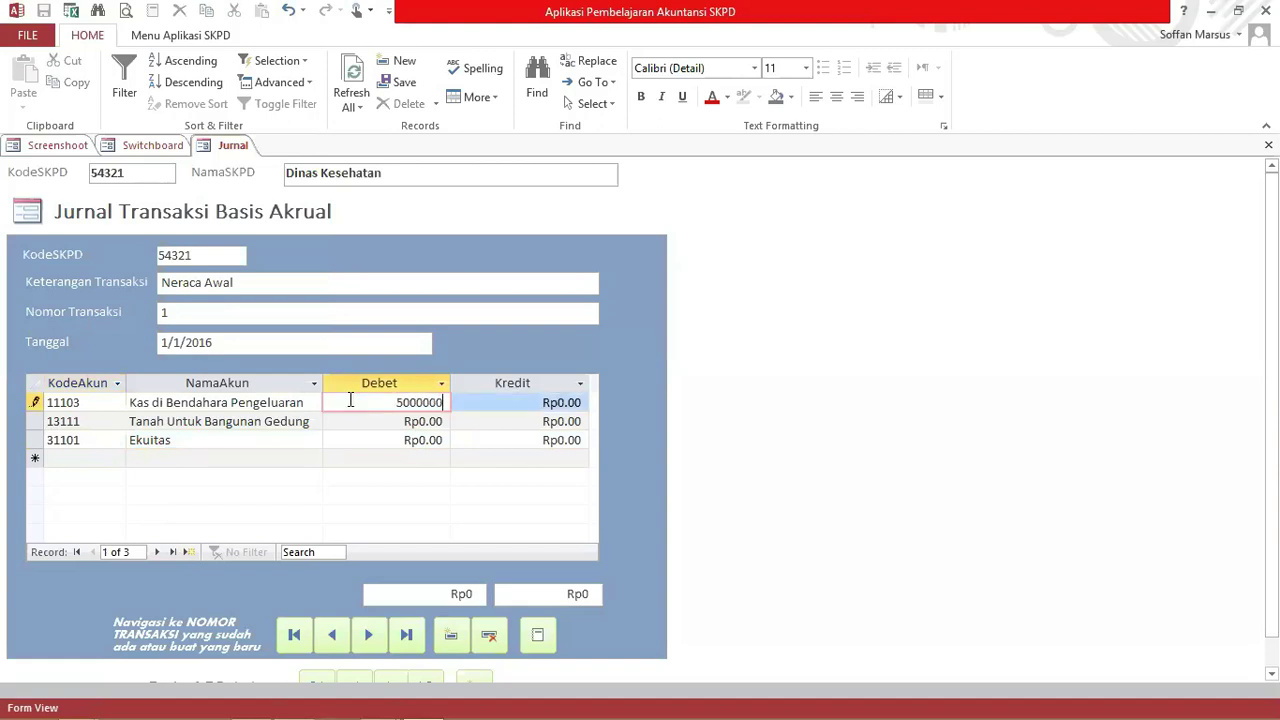
pyautogui.press('Down')
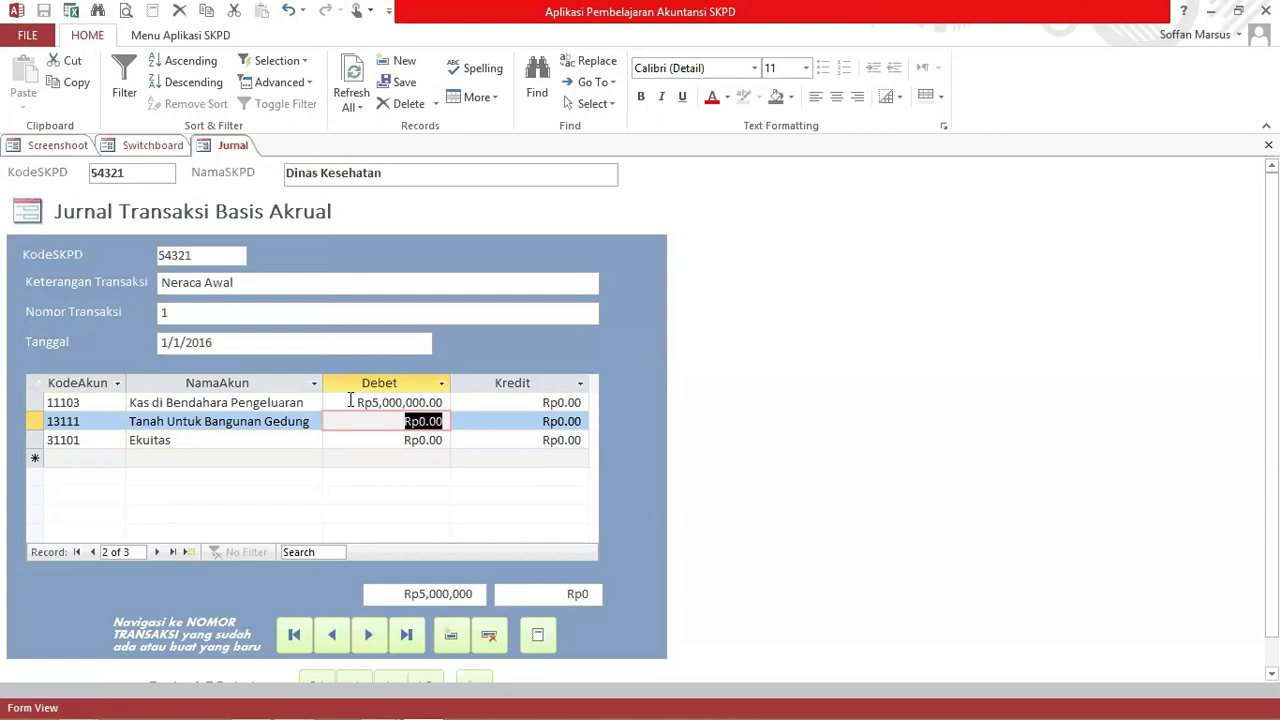
pyautogui.write('150000000')
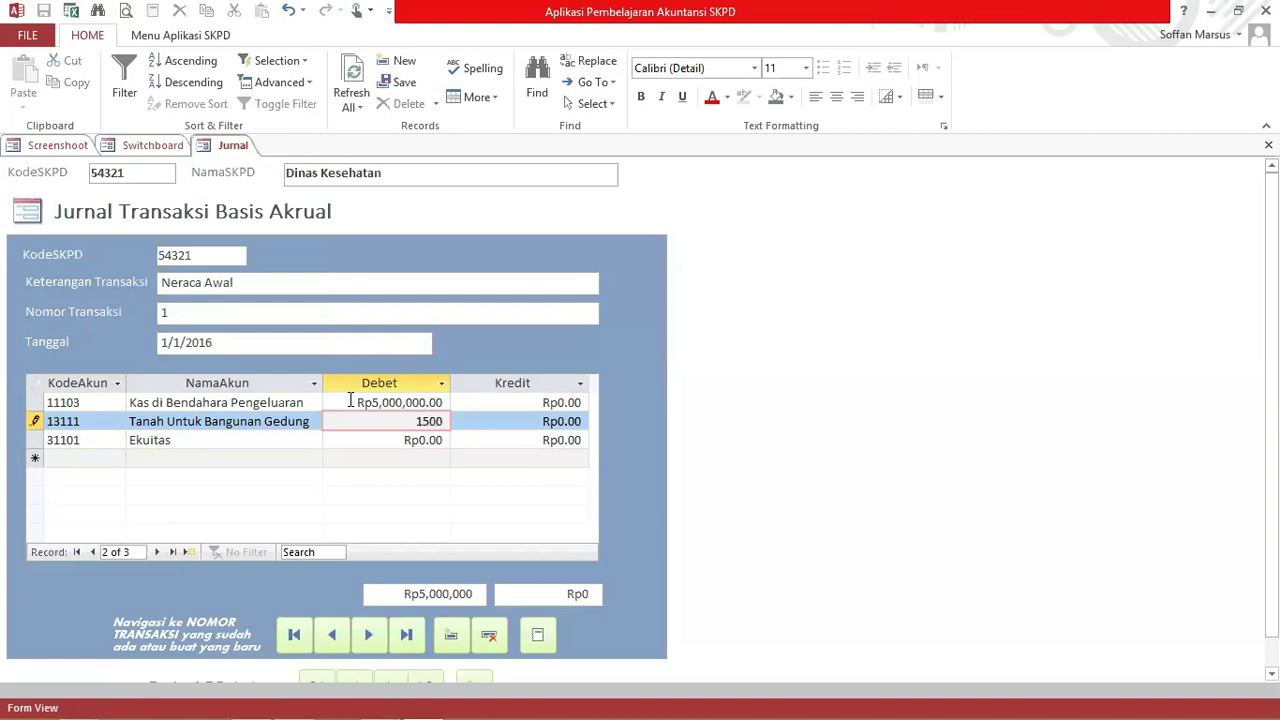
pyautogui.press('Down')
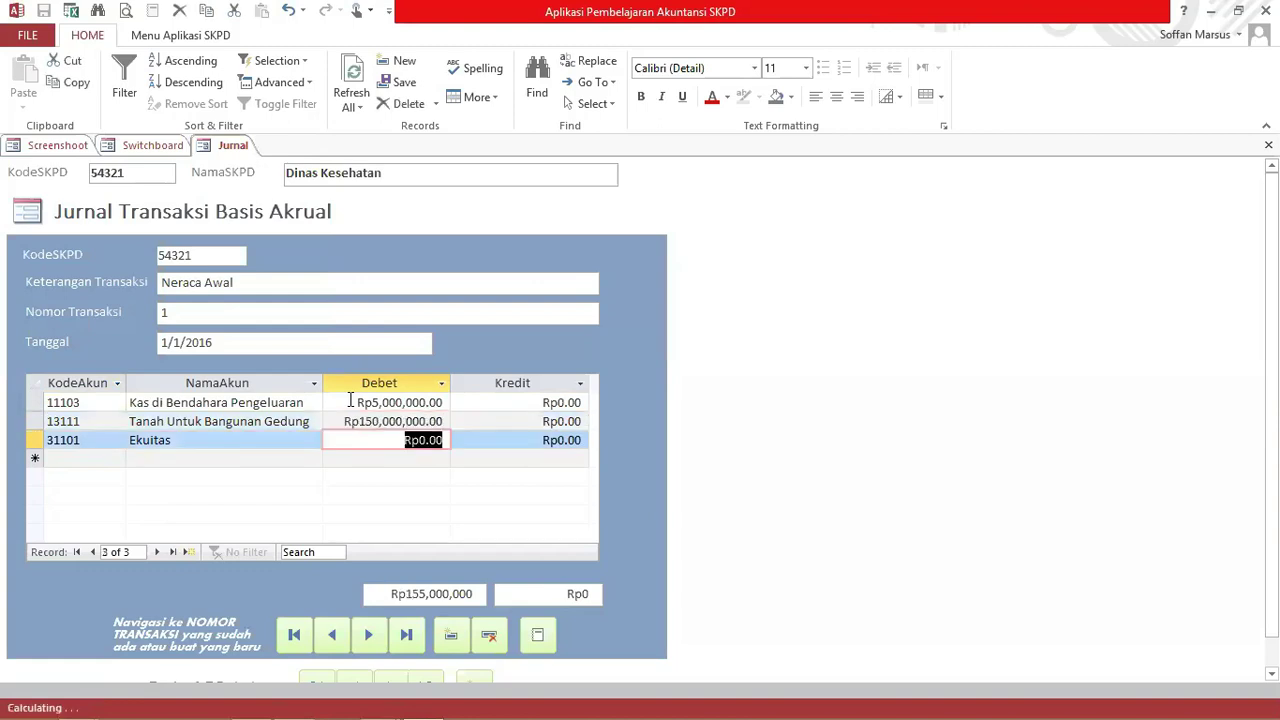
pyautogui.press('Tab')
pyautogui.write('155,000,000')
pyautogui.press('Up')
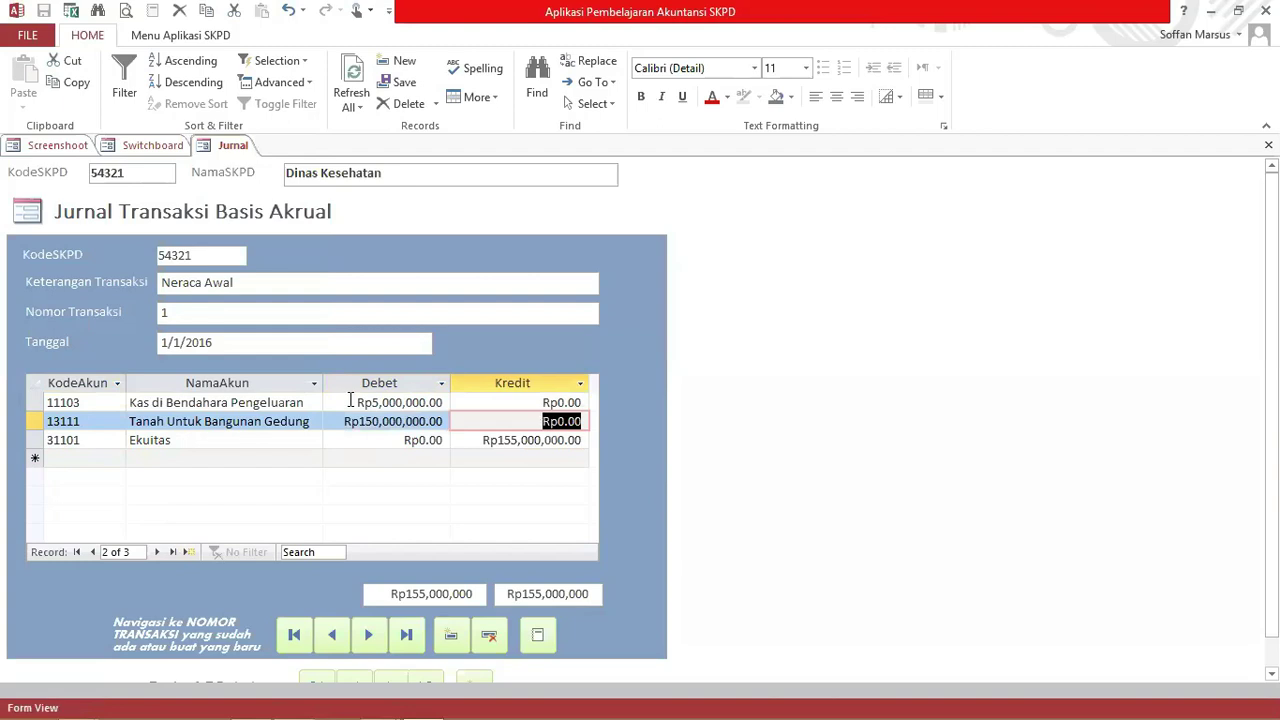
# Preview the Daftar Jurnal Transaksi report, examine the Neraca Awal entries up close, and close the preview
pyautogui.click(538, 639)
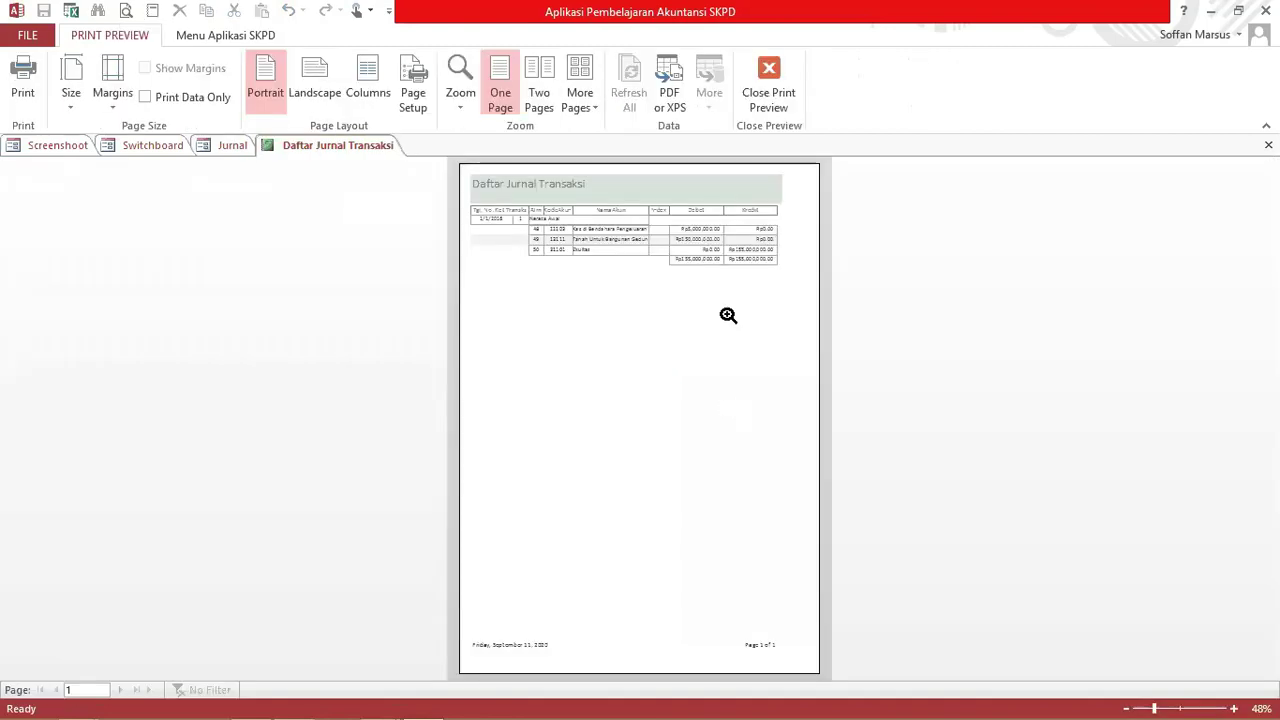
pyautogui.click(690, 214)
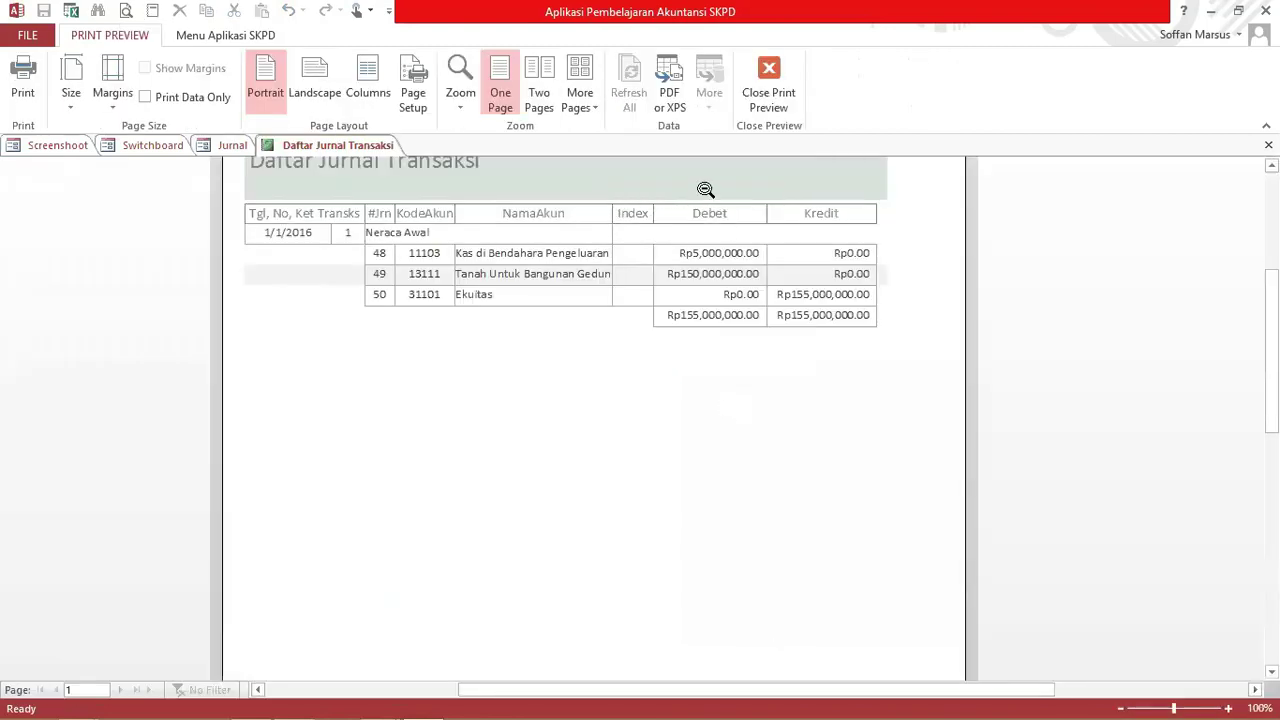
pyautogui.click(706, 190)
pyautogui.click(744, 207)
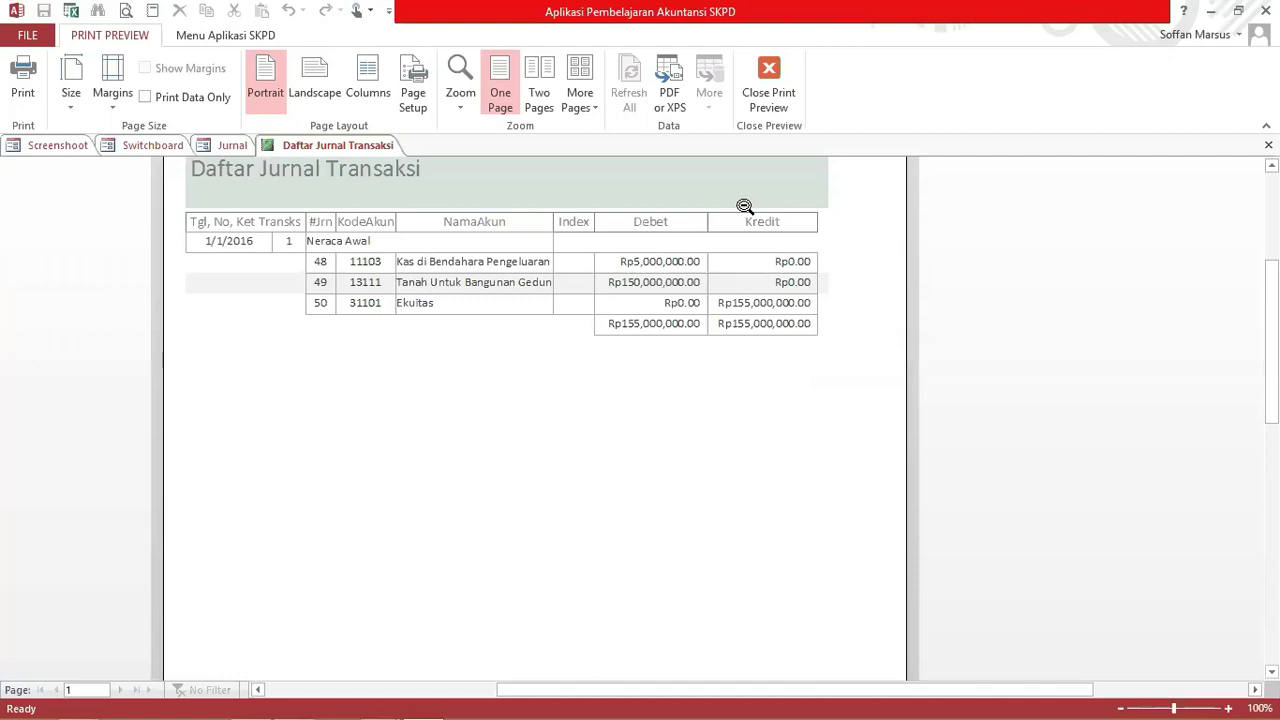
pyautogui.click(769, 95)
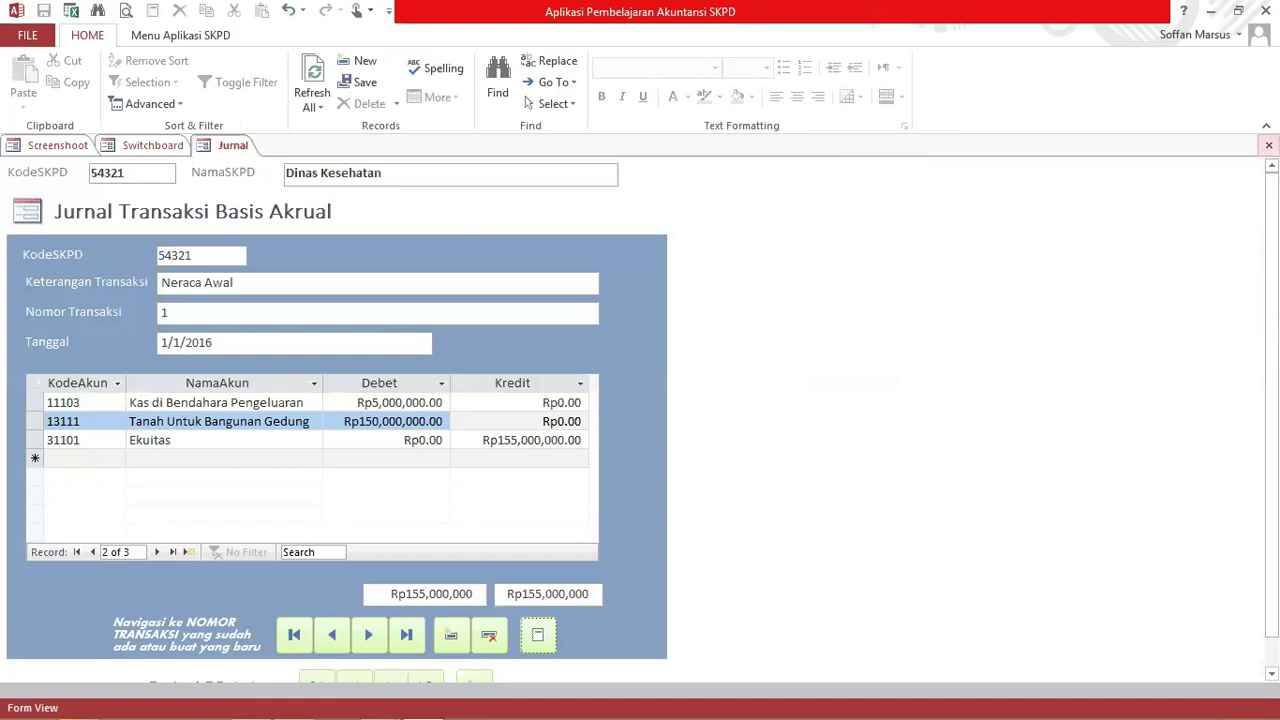
# Close the accrual journal and open the budget data input form by way of the main menu
pyautogui.click(1268, 145)
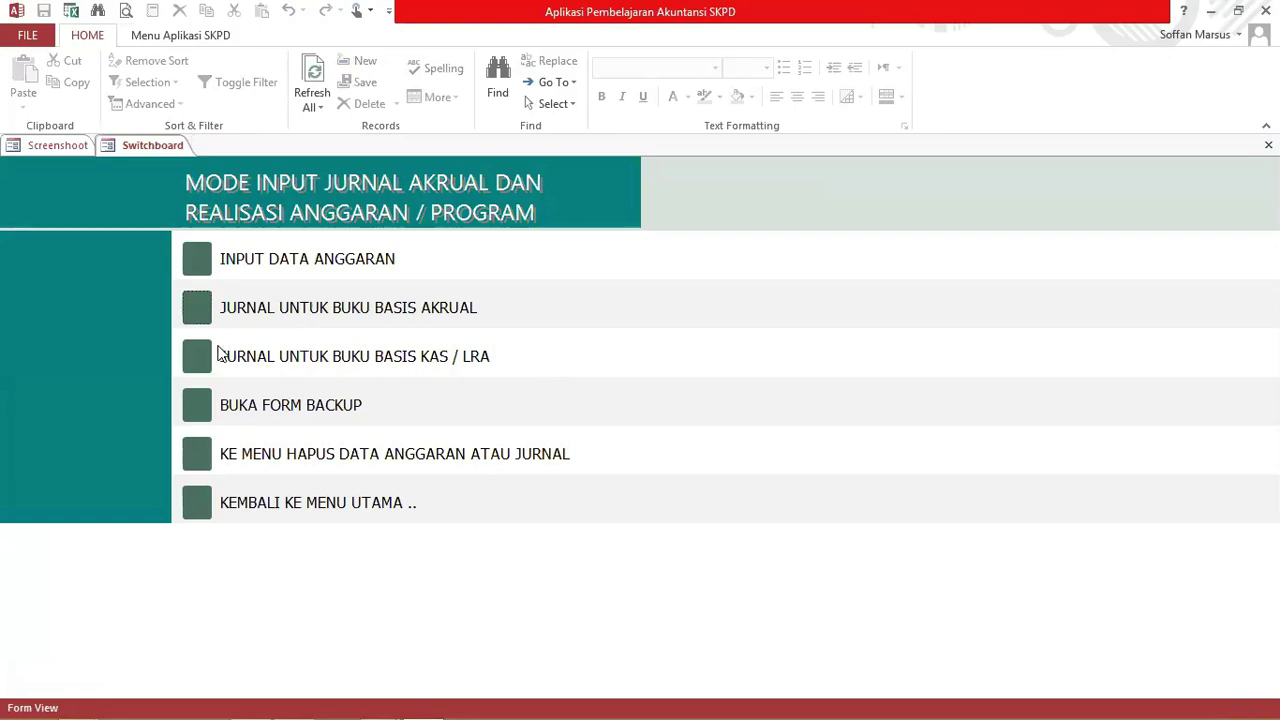
pyautogui.click(197, 454)
pyautogui.click(202, 507)
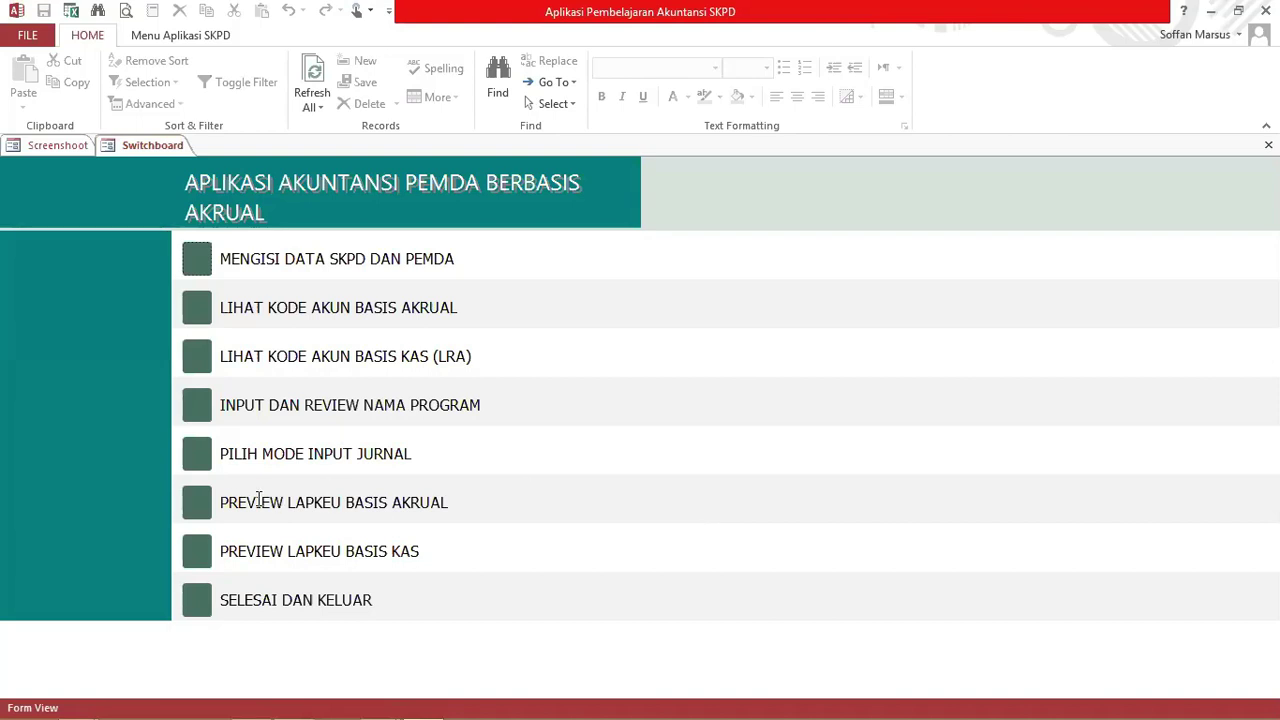
pyautogui.click(195, 455)
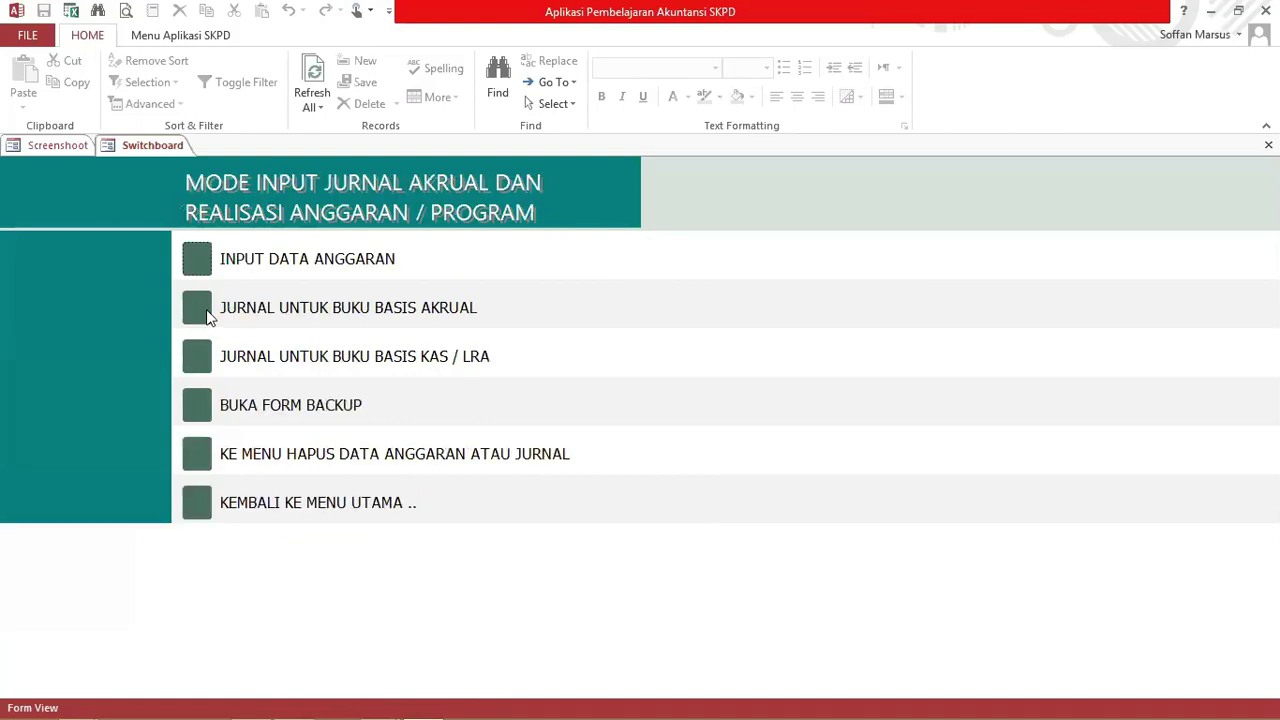
pyautogui.click(193, 262)
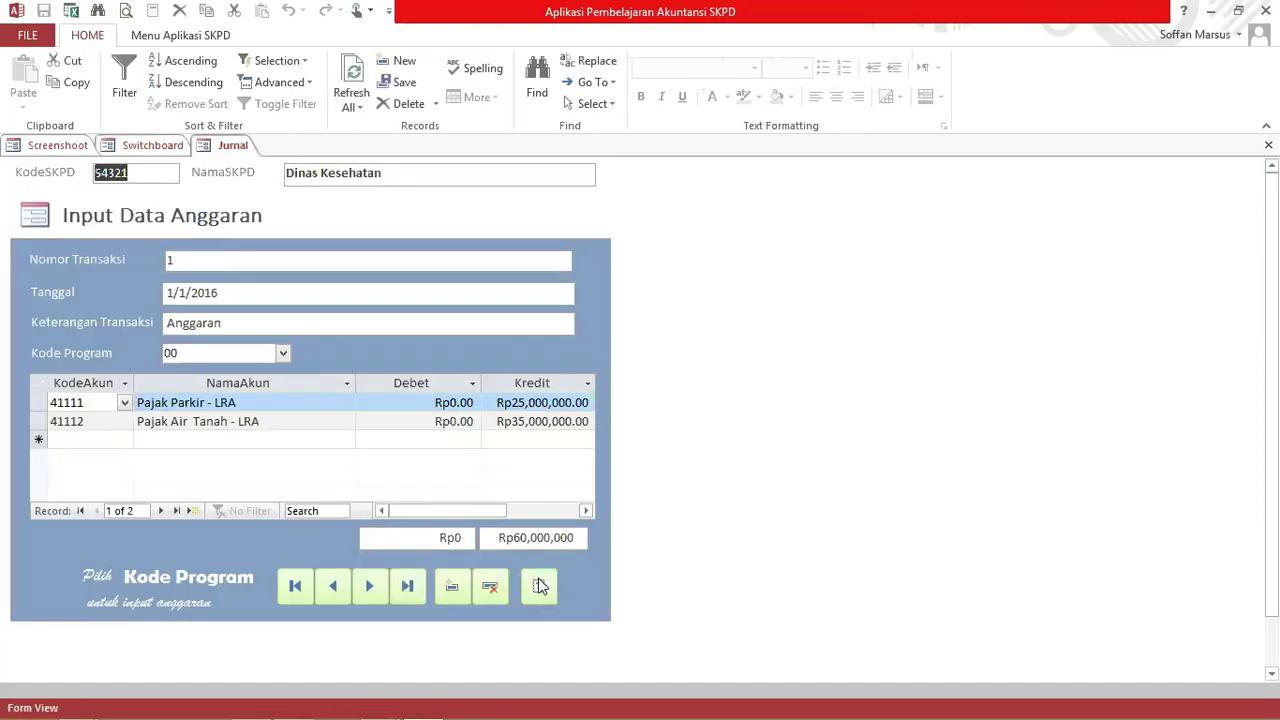
# Preview the Daftar Data Anggaran report and enlarge it to read the budget entries
pyautogui.click(540, 586)
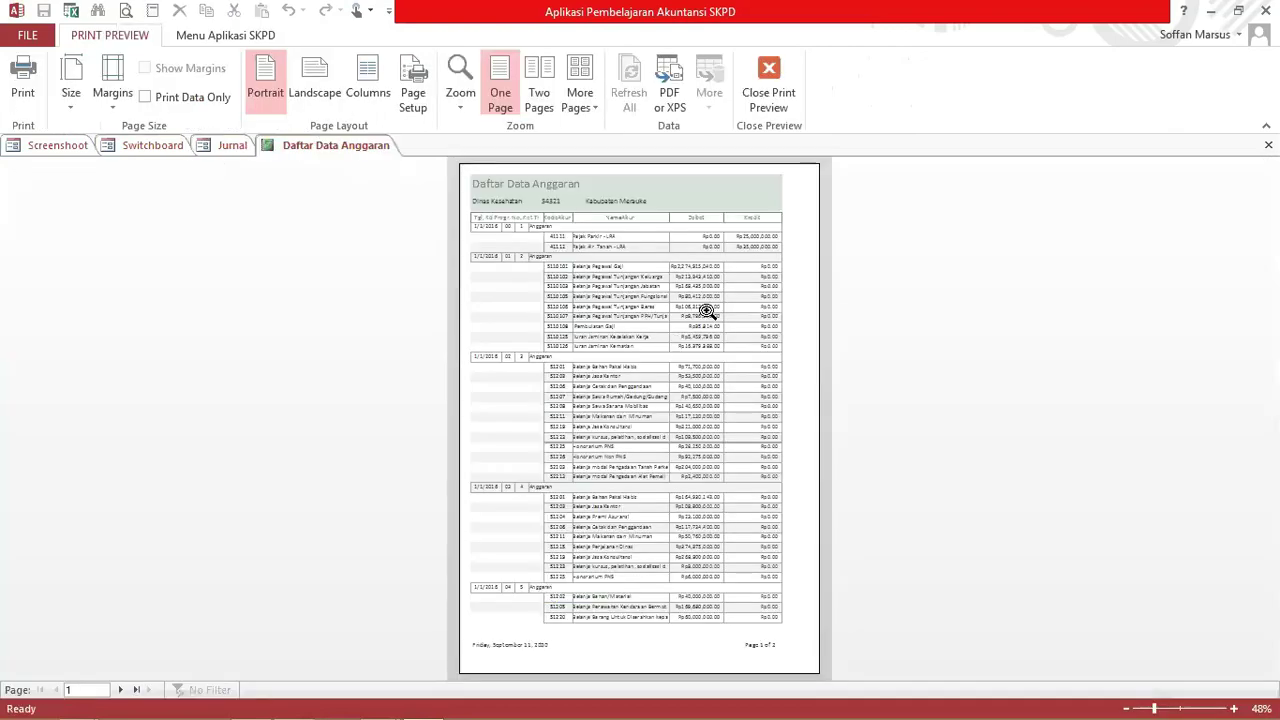
pyautogui.click(706, 312)
pyautogui.click(682, 220)
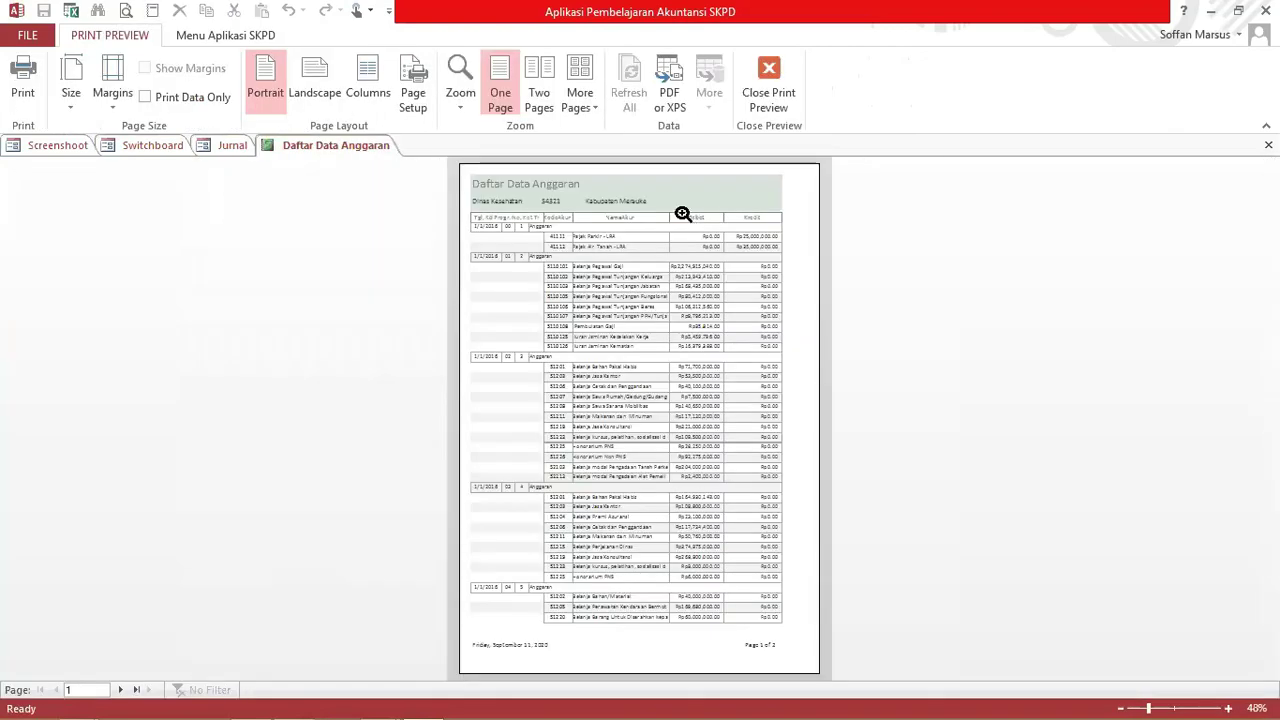
pyautogui.click(420, 205)
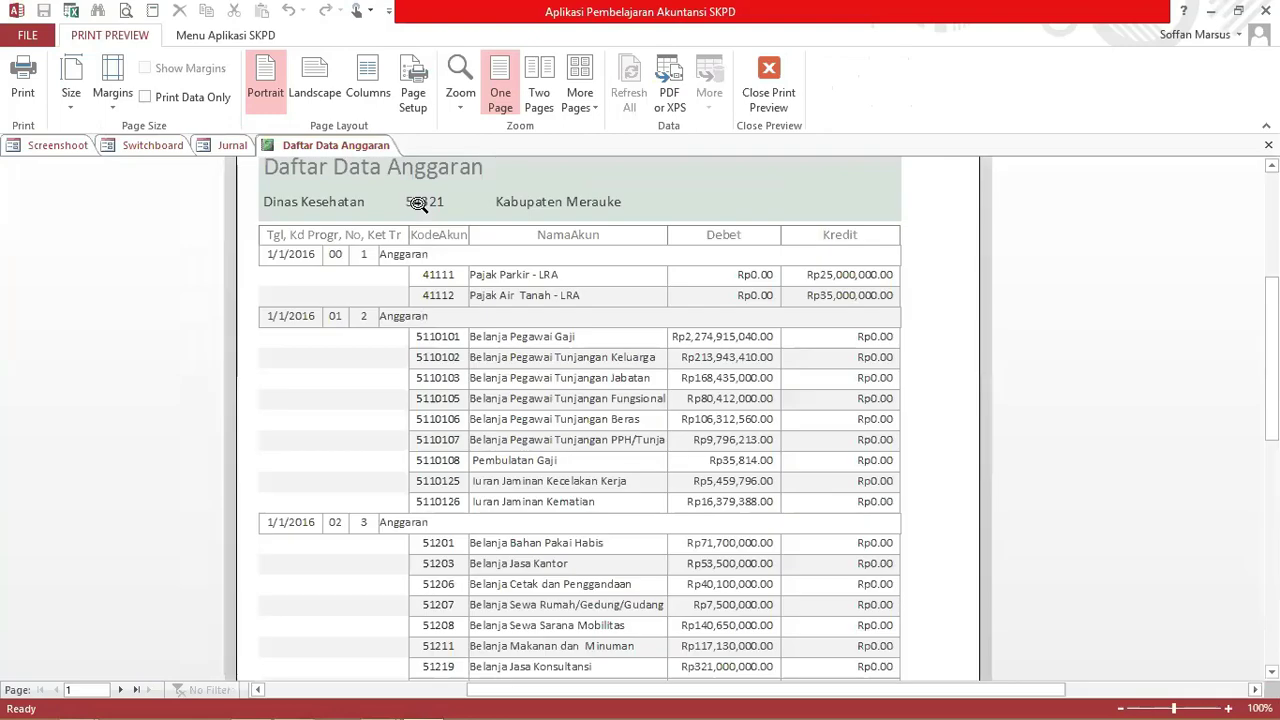
# Export the report to Excel as Daftar Data Anggaran.xls in Documents, replacing the existing file, and close the report
pyautogui.click(212, 38)
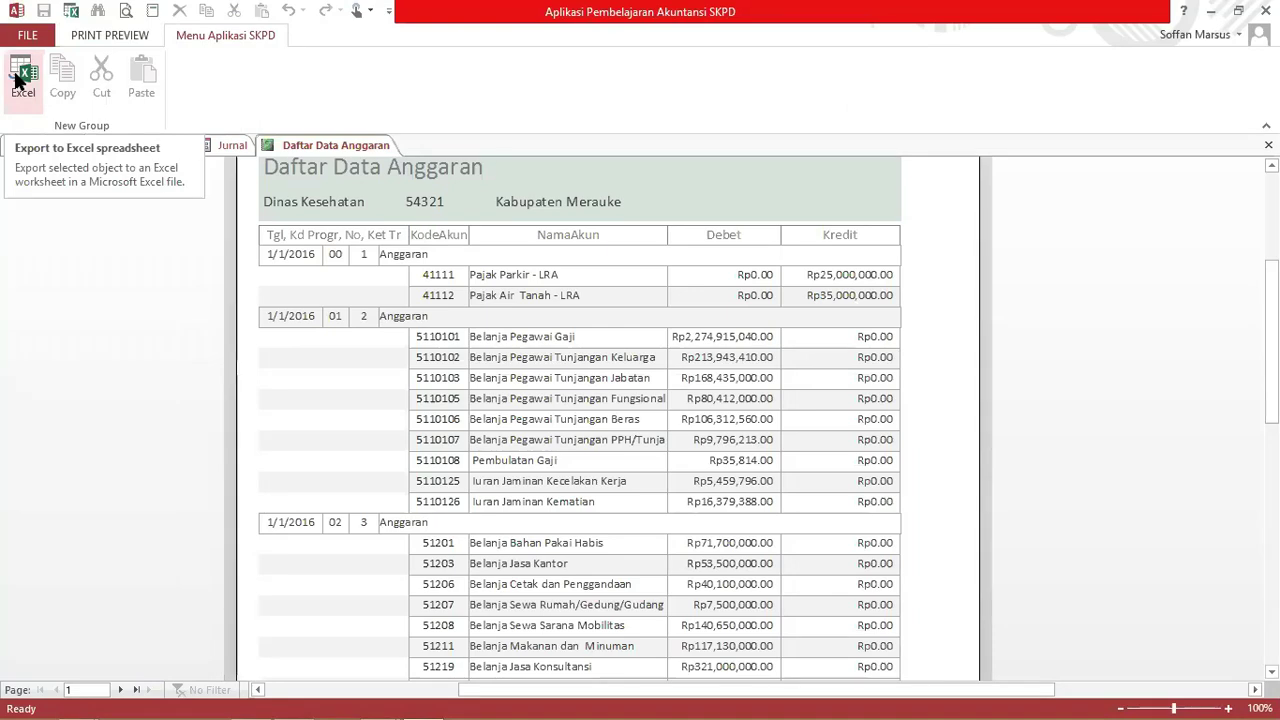
pyautogui.click(17, 80)
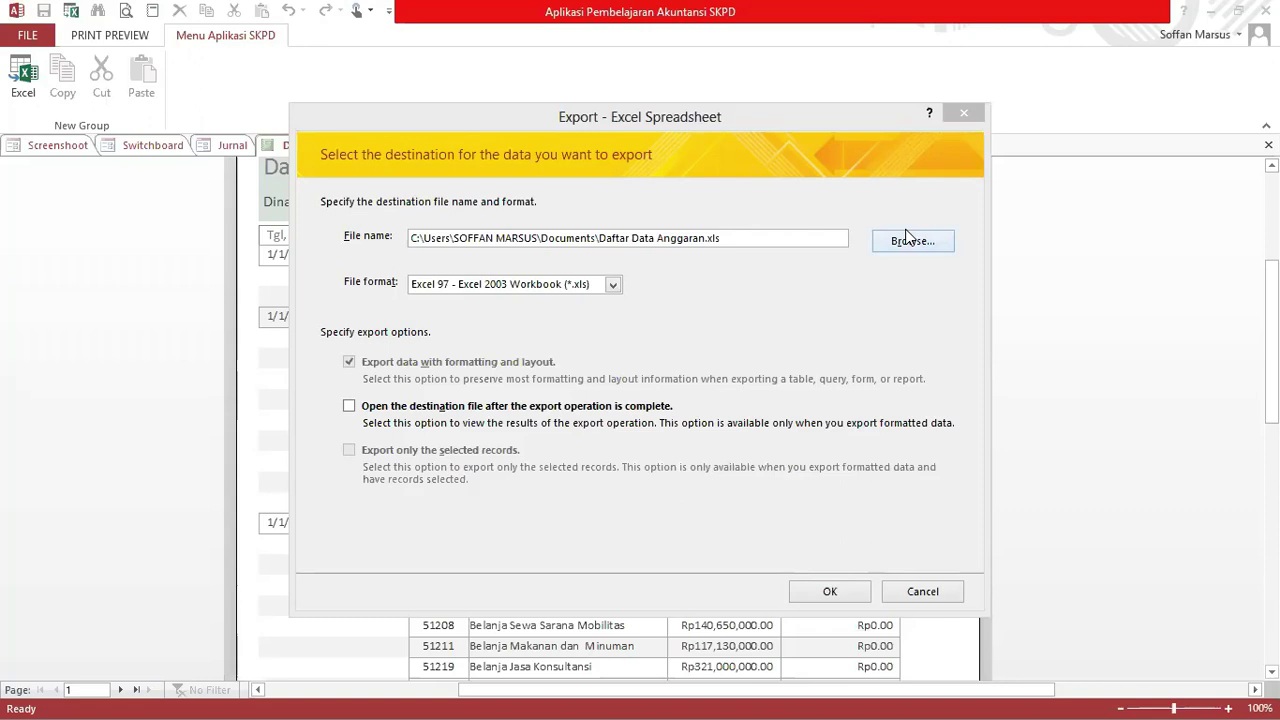
pyautogui.click(855, 587)
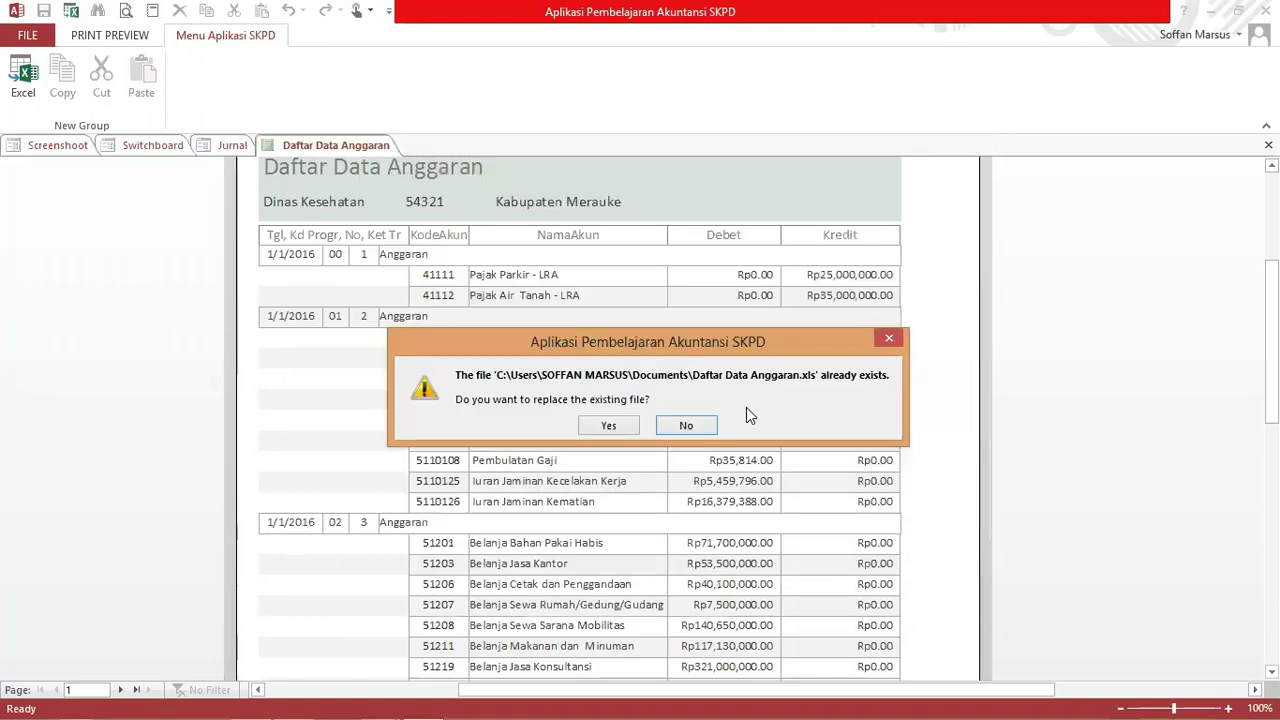
pyautogui.click(618, 427)
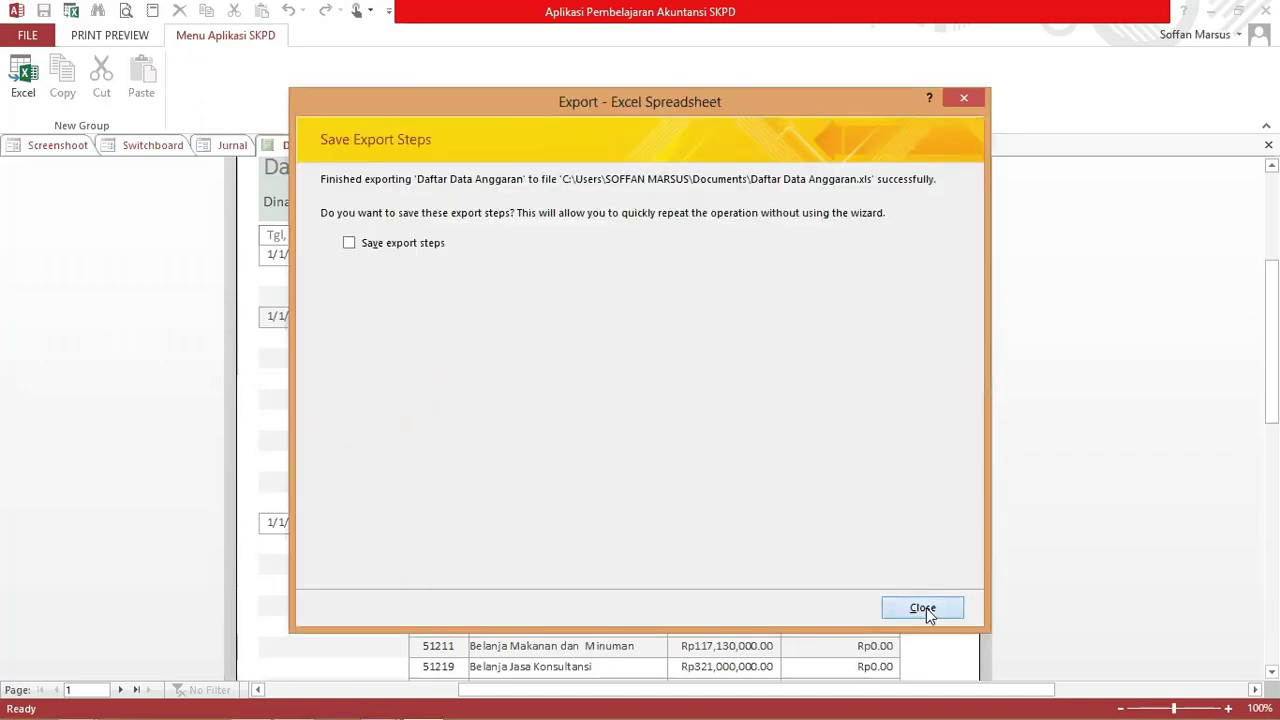
pyautogui.click(926, 611)
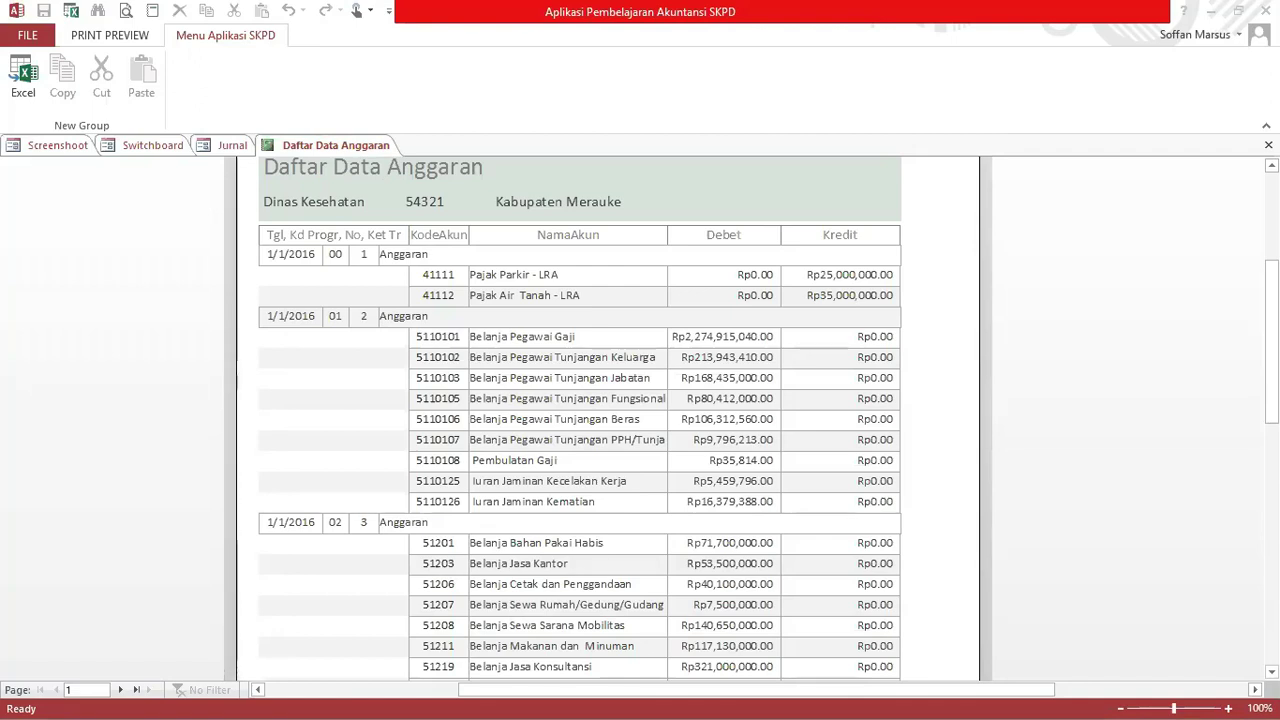
pyautogui.click(1268, 145)
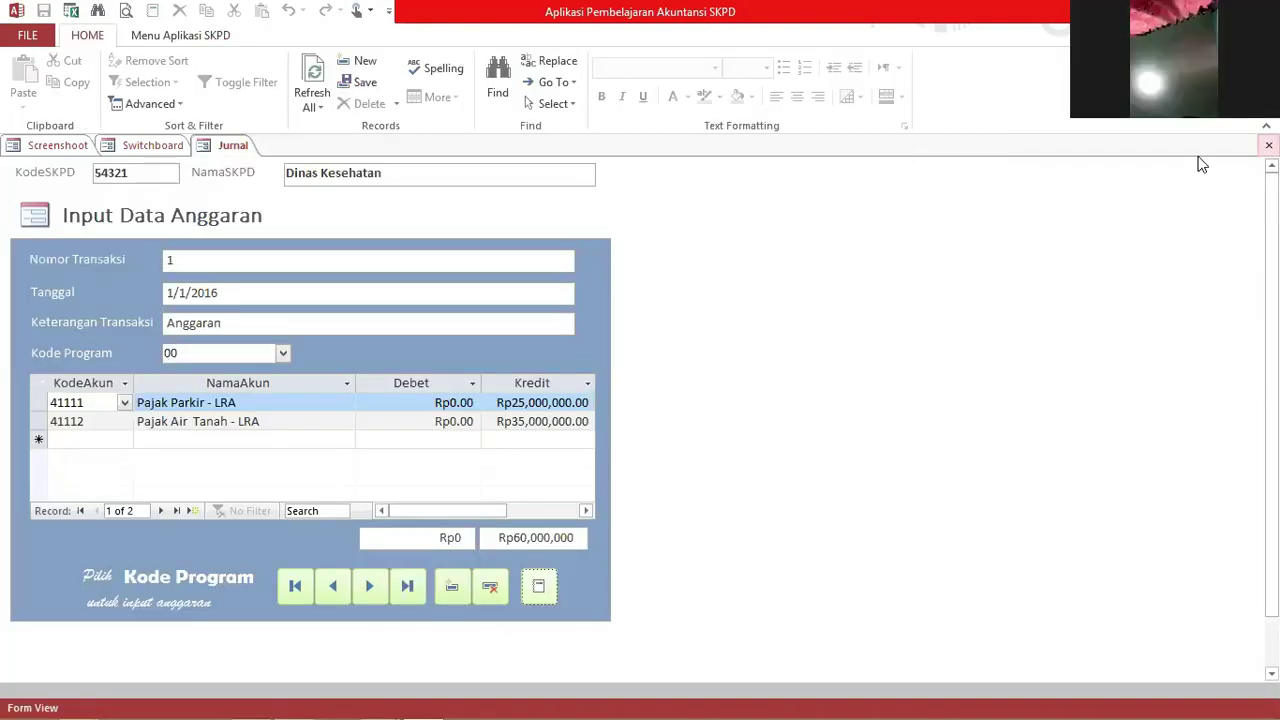